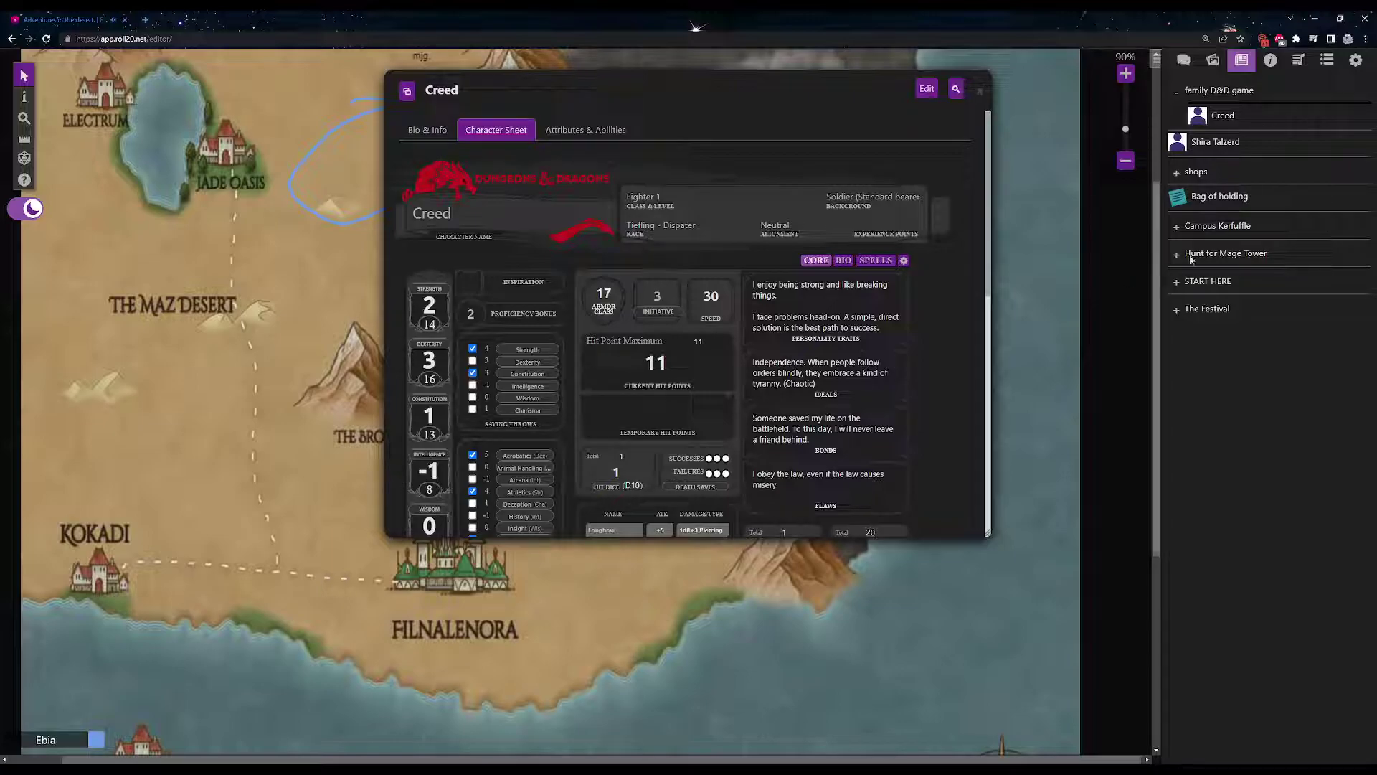
Step: Show the chat log and turn on exhaustion tracking in the general options of Creed's character sheet settings
left_click(1182, 61)
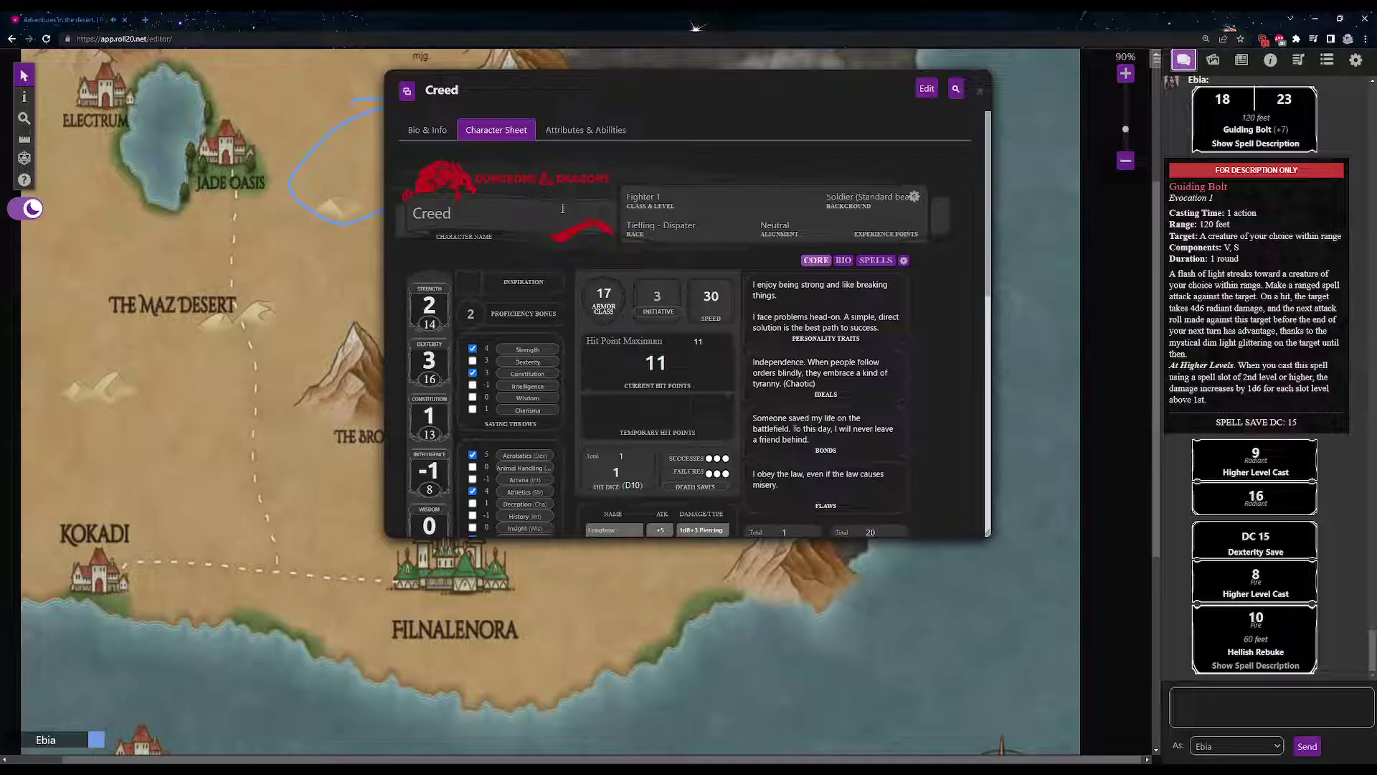
left_click(903, 262)
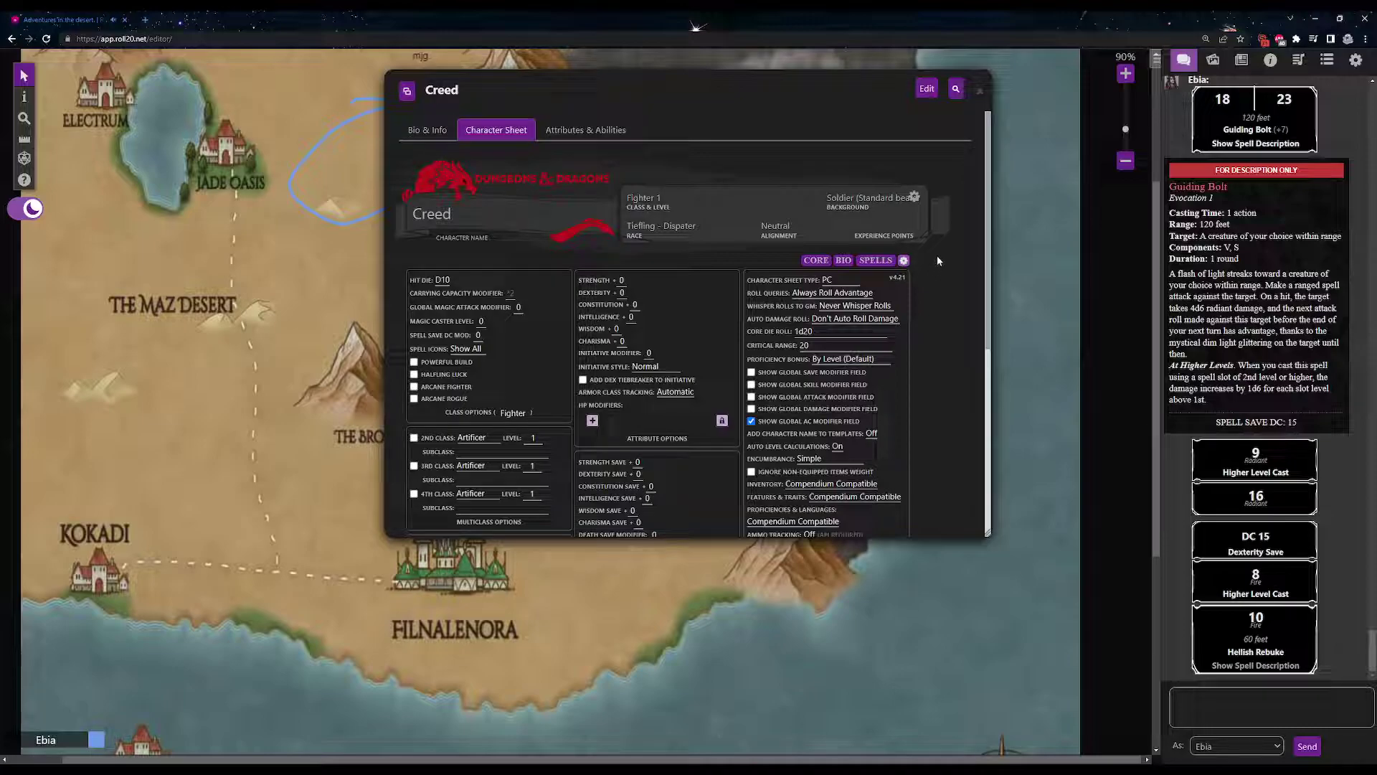
scroll(938, 261, "down", 2)
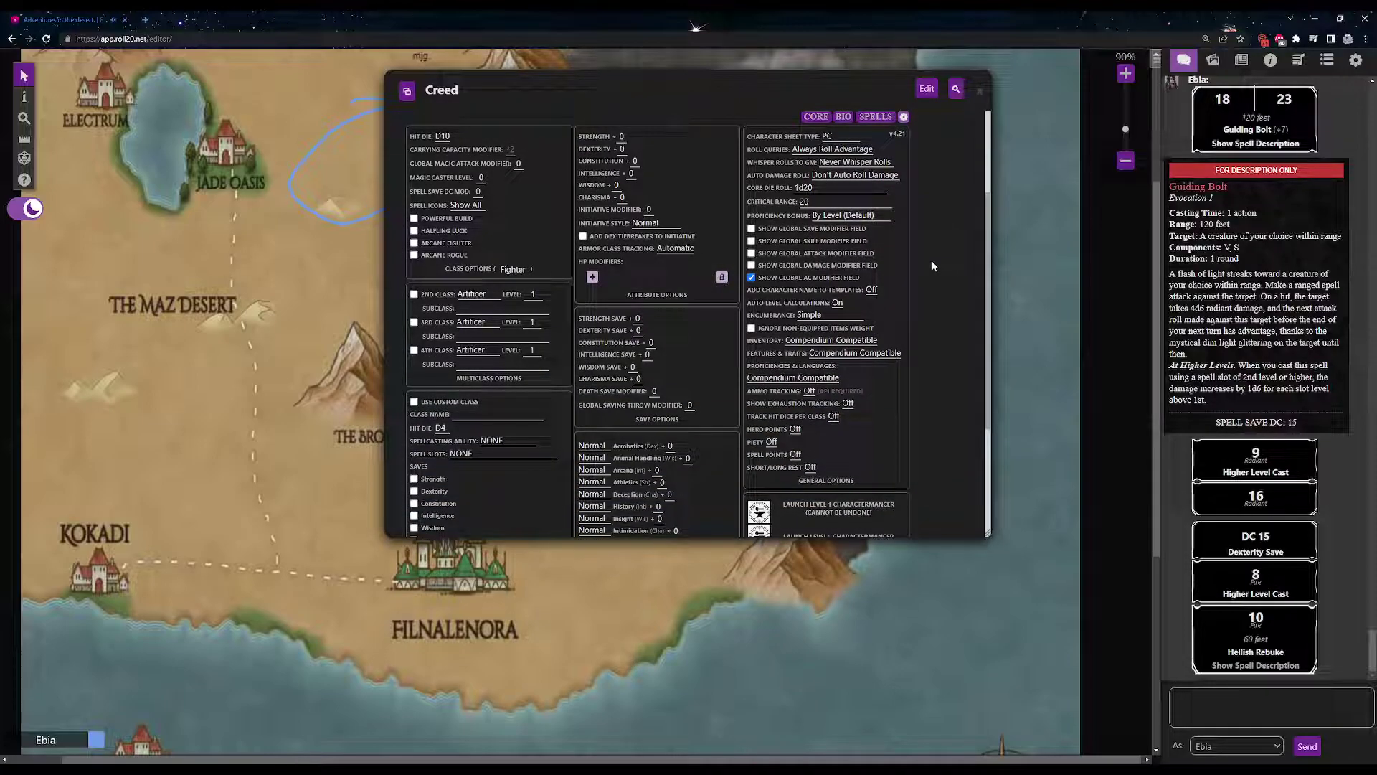
scroll(947, 229, "down", 2)
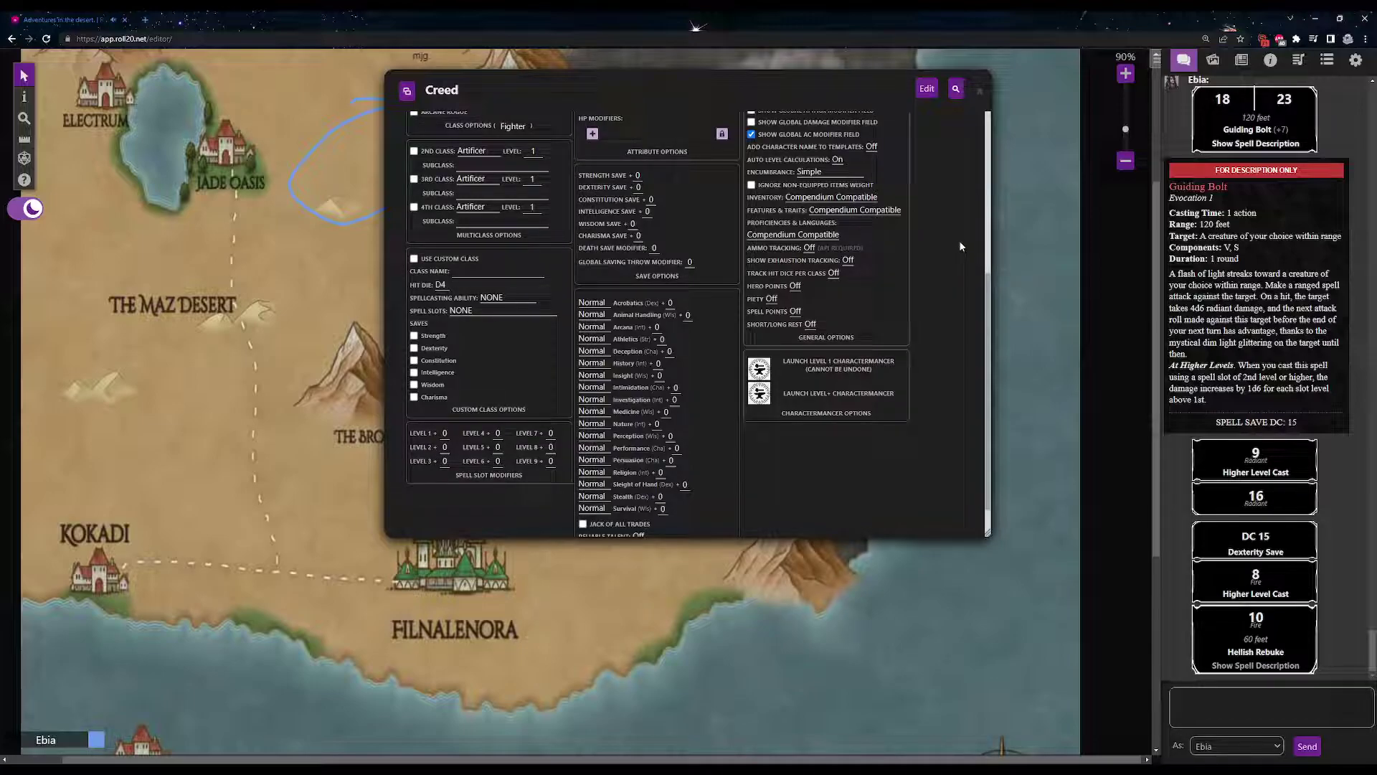
scroll(958, 239, "up", 2)
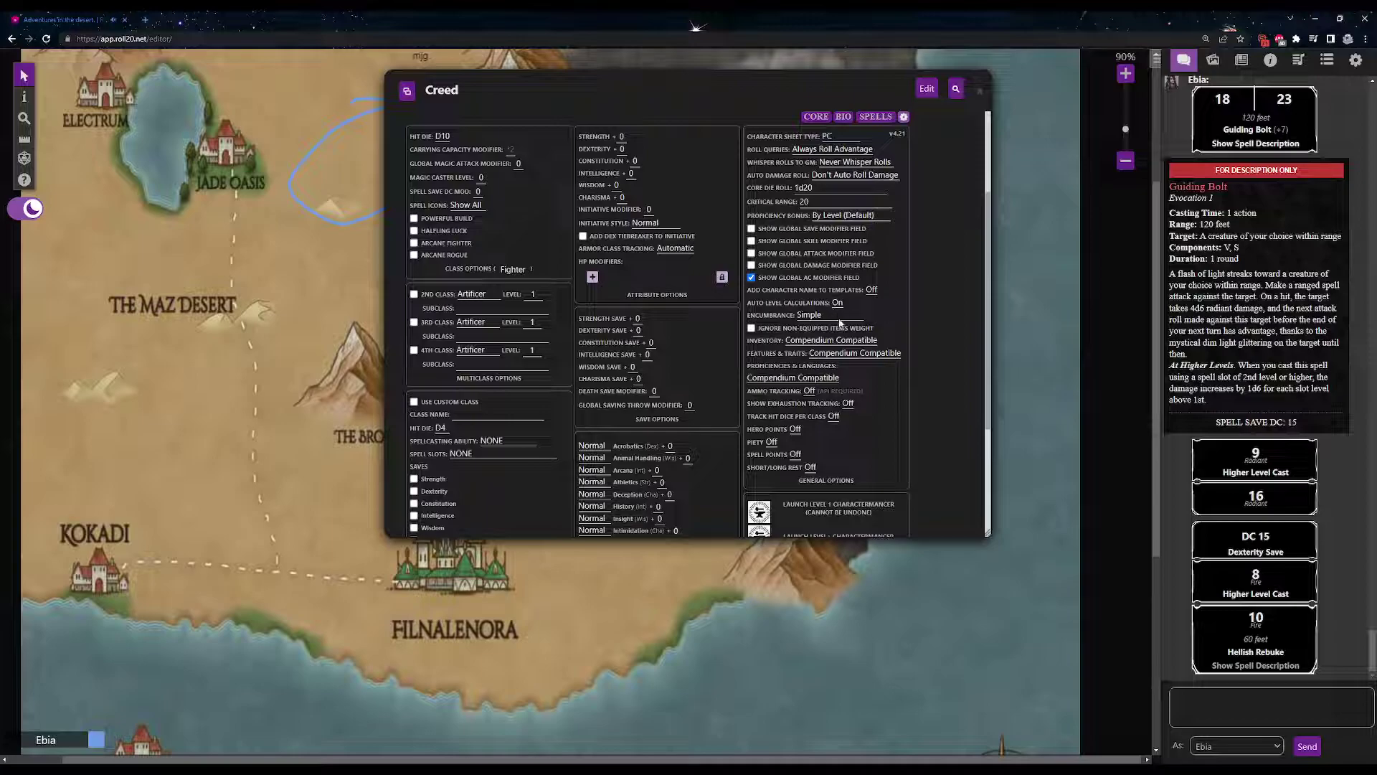
left_click(852, 408)
Step: Return to Creed's core page and raise the exhaustion level one at a time to 6, reading the effects of each level
left_click(825, 119)
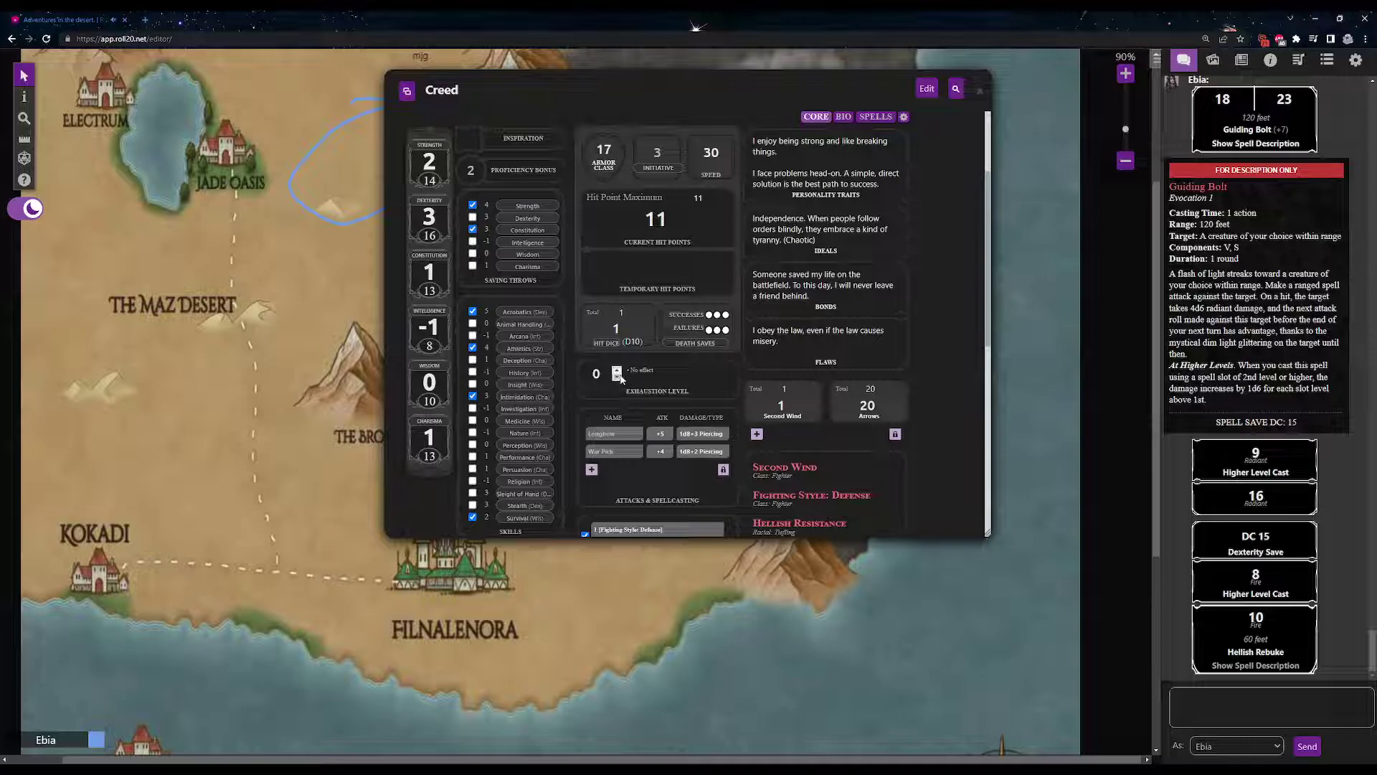
left_click(617, 370)
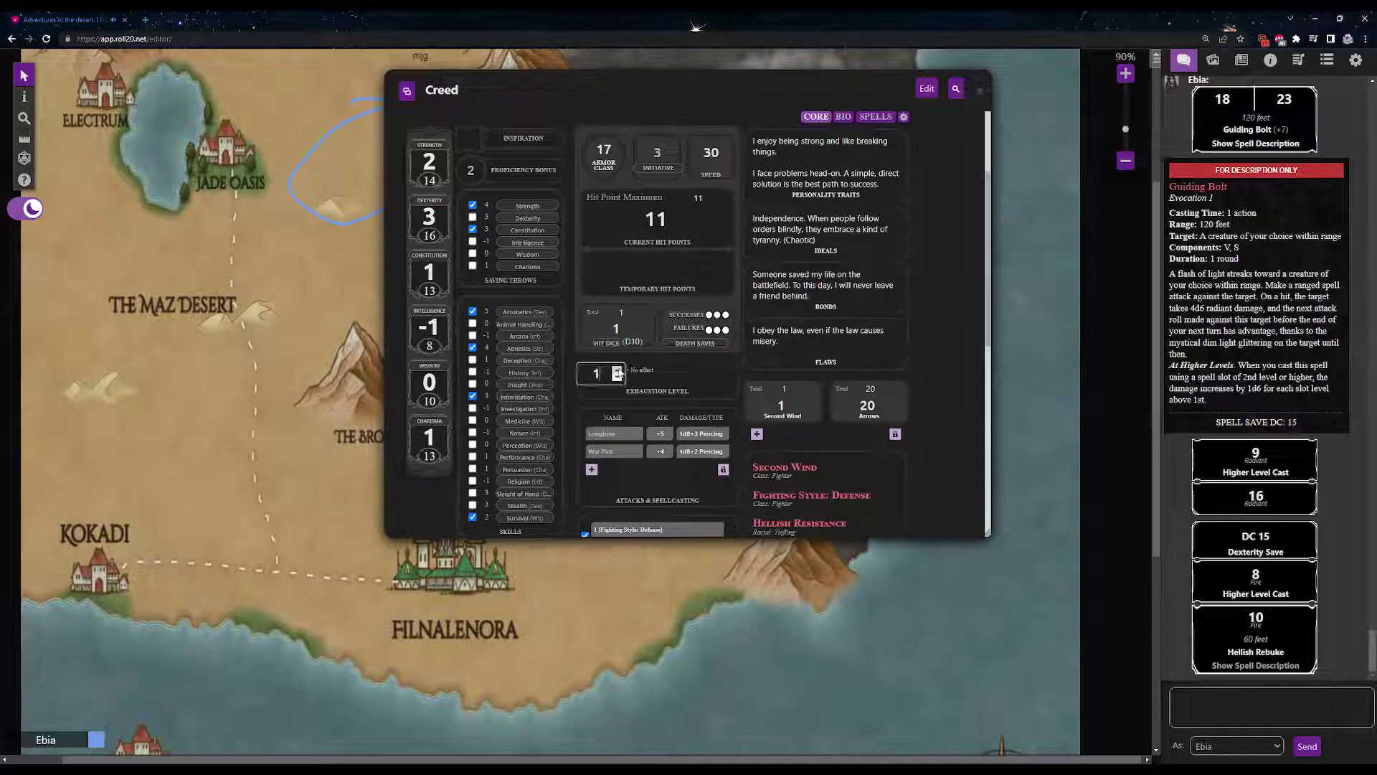
left_click(639, 378)
left_click(617, 369)
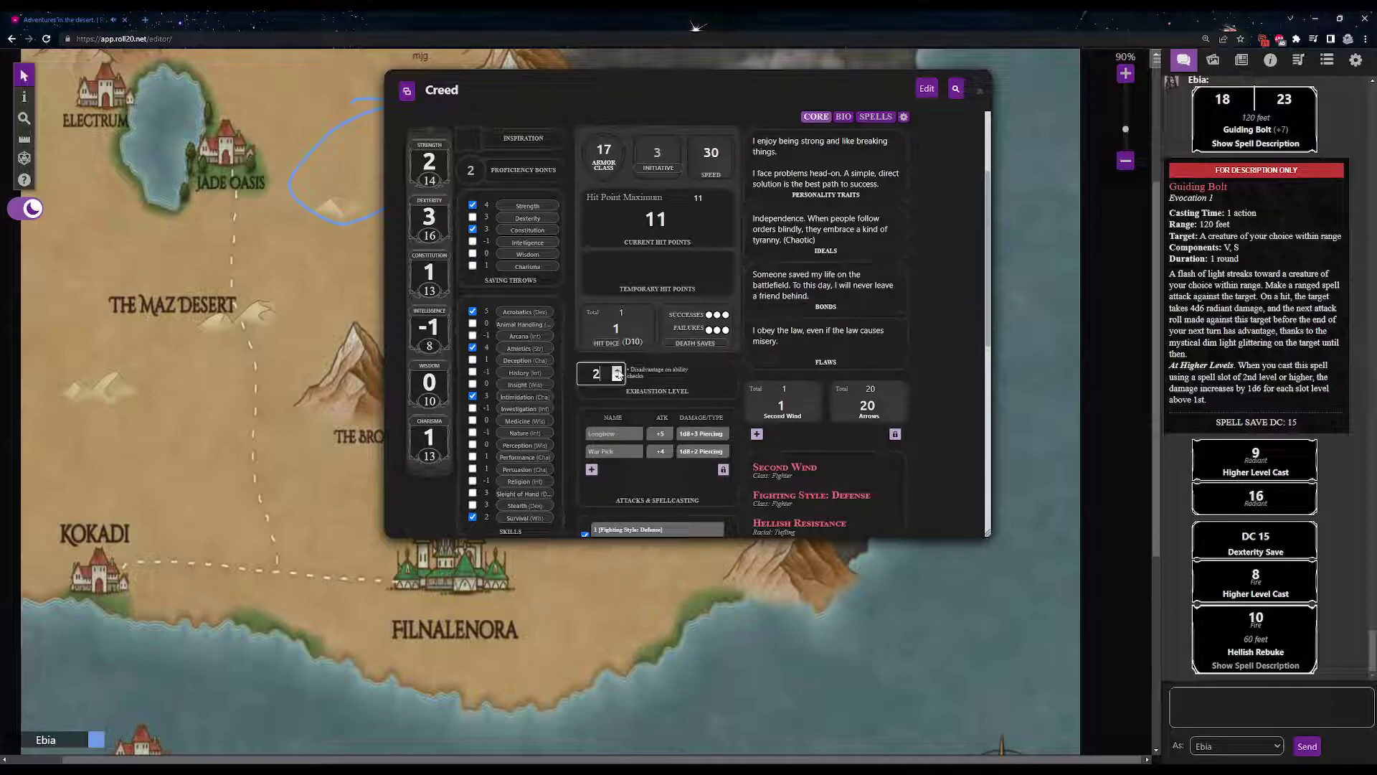
left_click(679, 385)
left_click(617, 370)
left_click(672, 377)
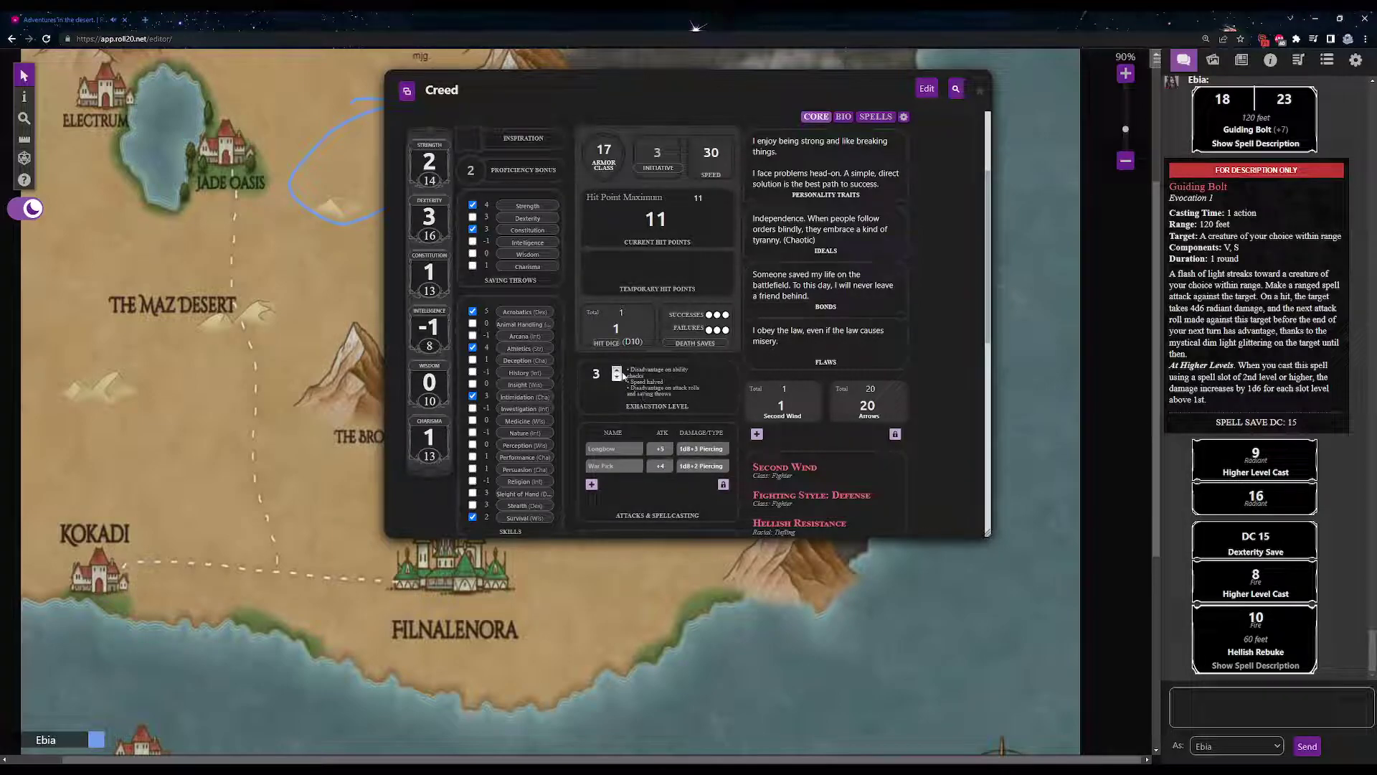
left_click(616, 370)
left_click(674, 385)
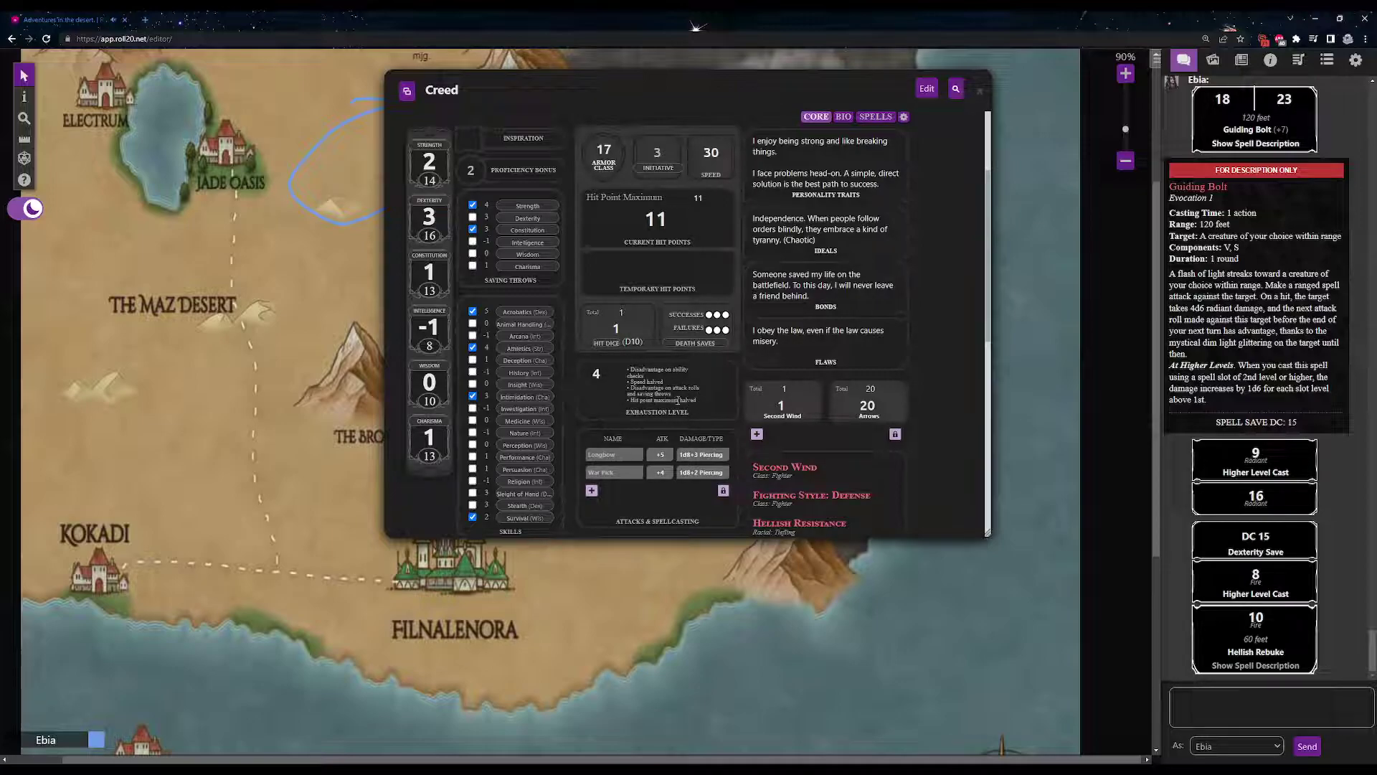
left_click(616, 368)
left_click(616, 369)
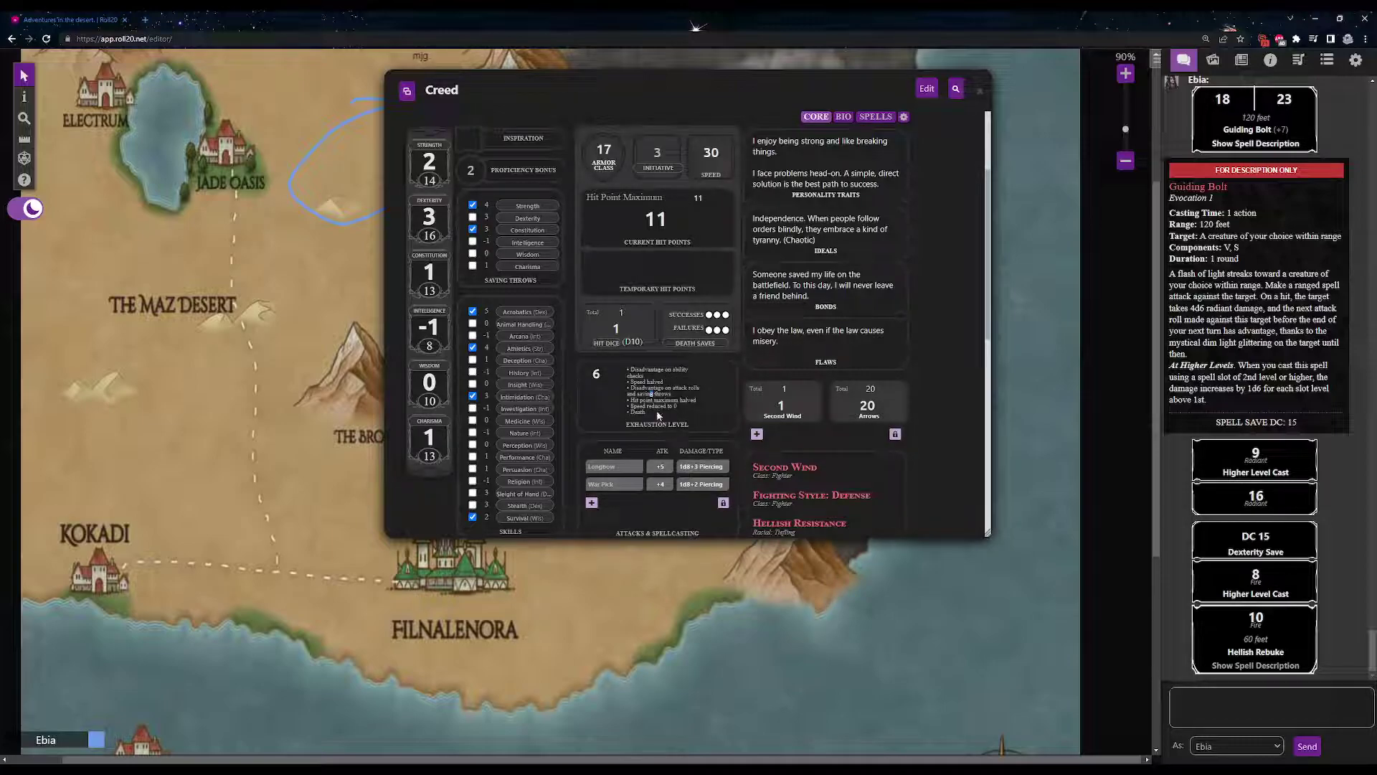
left_click_drag(648, 406, 628, 387)
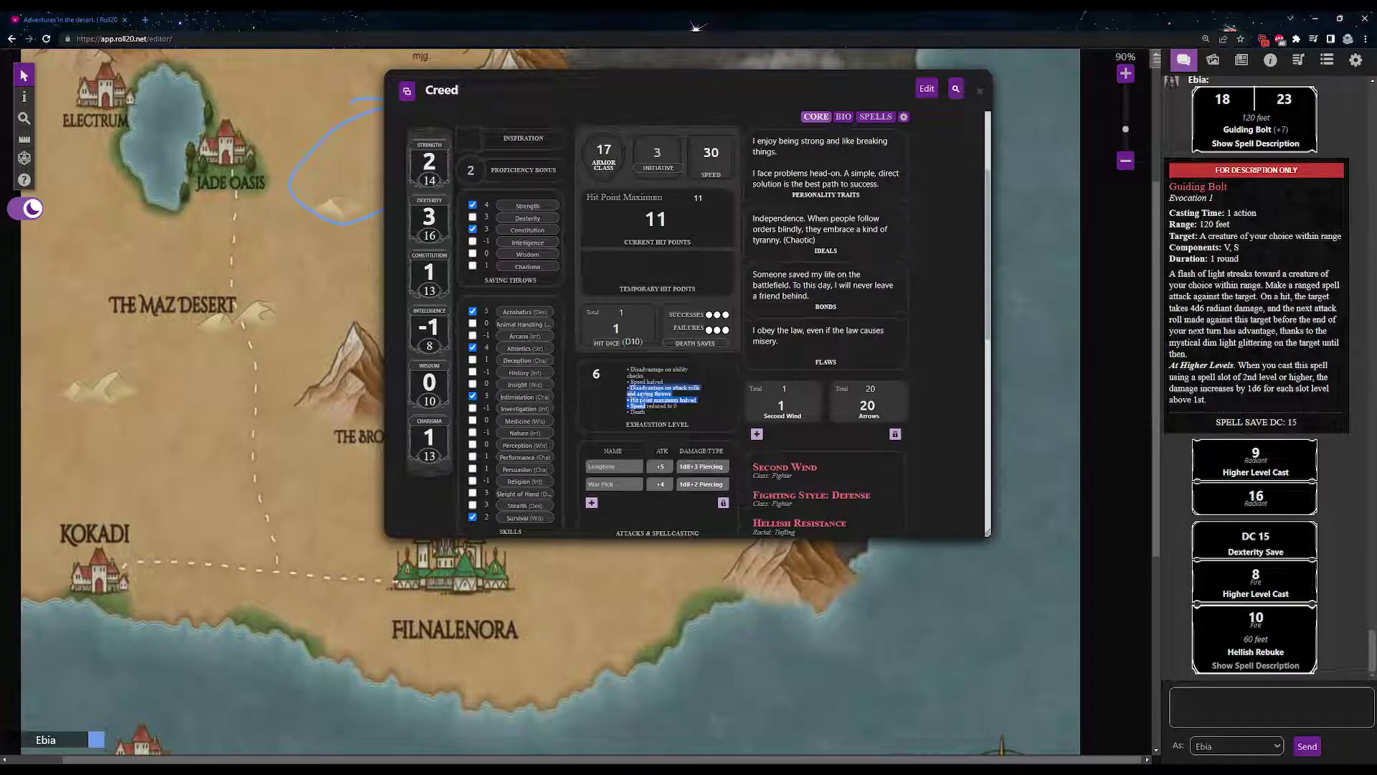
left_click(663, 418)
Step: Lower Creed's exhaustion level back to 0
left_click(618, 379)
left_click(617, 378)
left_click(617, 379)
left_click(618, 378)
left_click(617, 379)
left_click(618, 379)
left_click(646, 391)
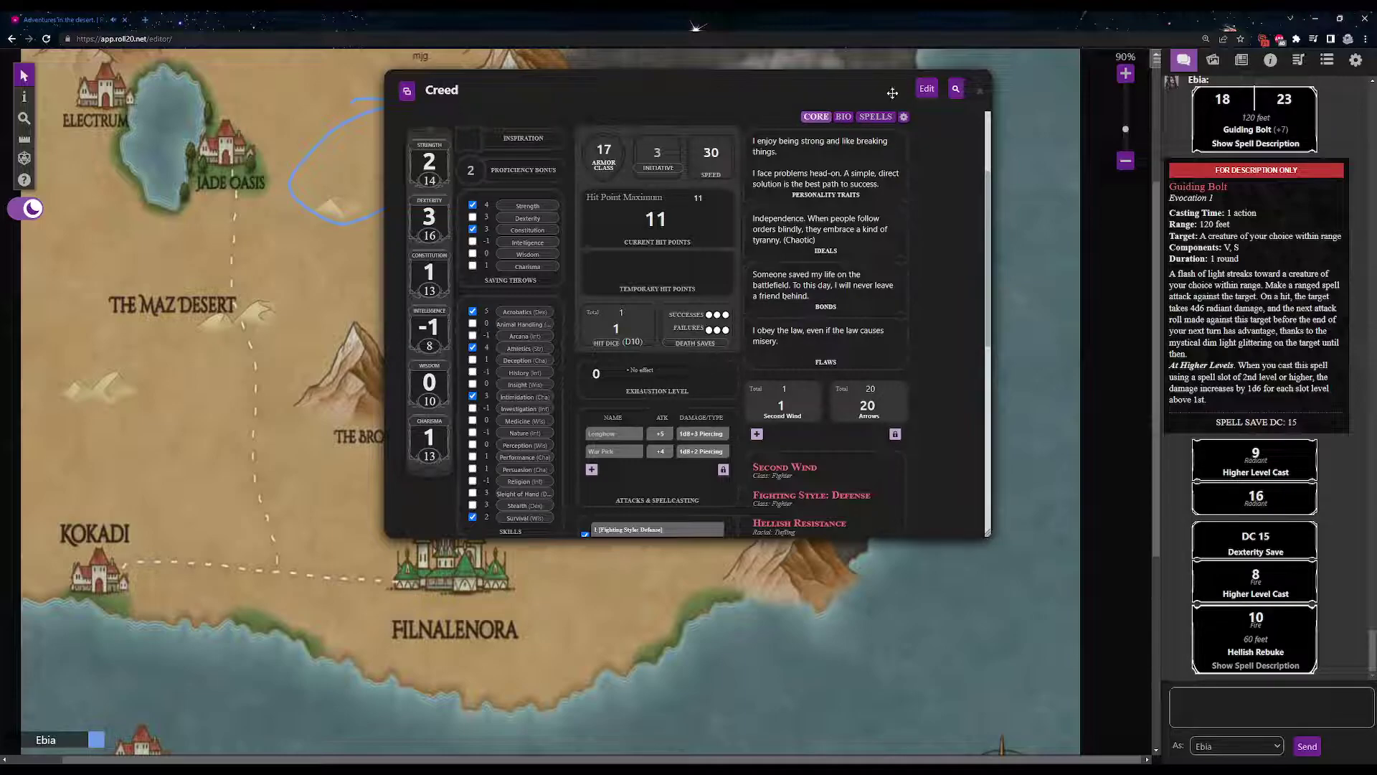
Step: Launch the Level+ Charactermancer from Creed's sheet settings and go to its levels stage
left_click(904, 117)
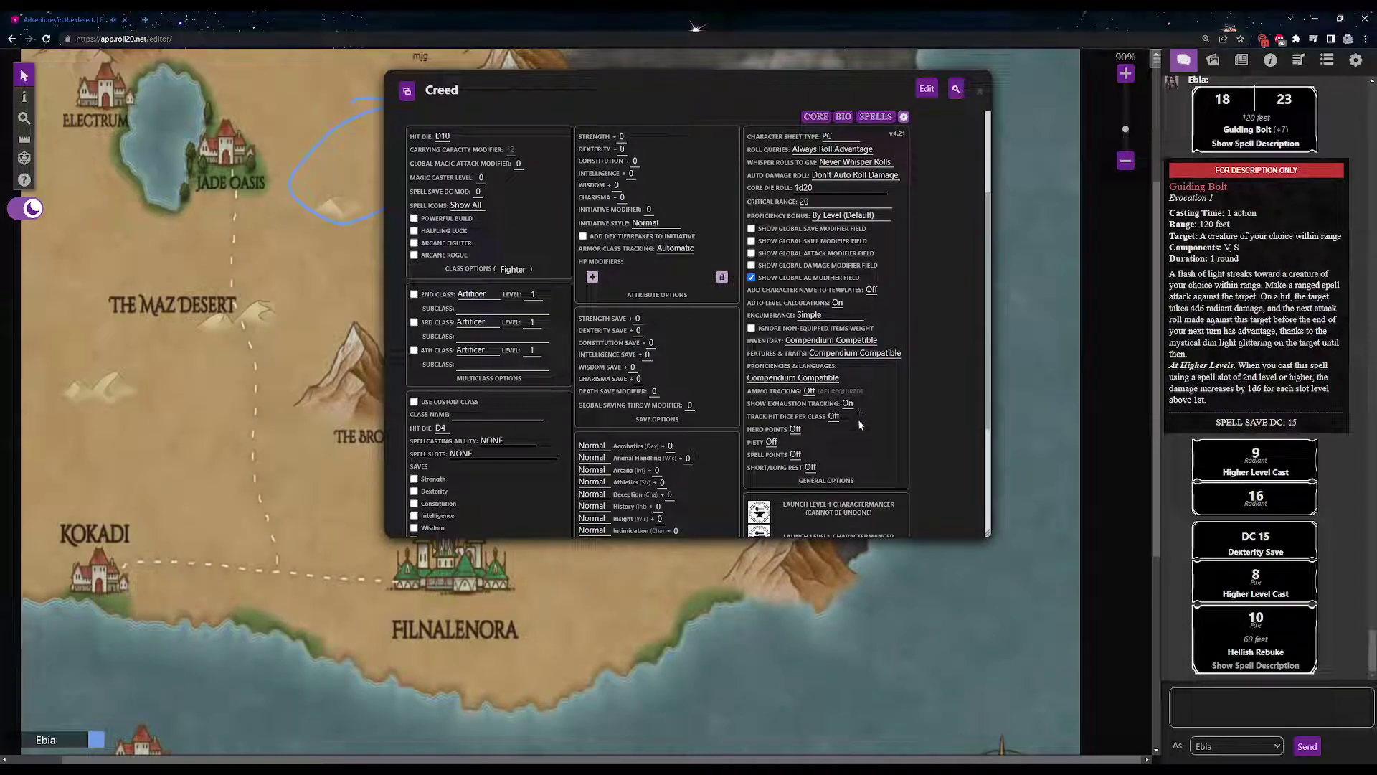
scroll(858, 425, "down", 2)
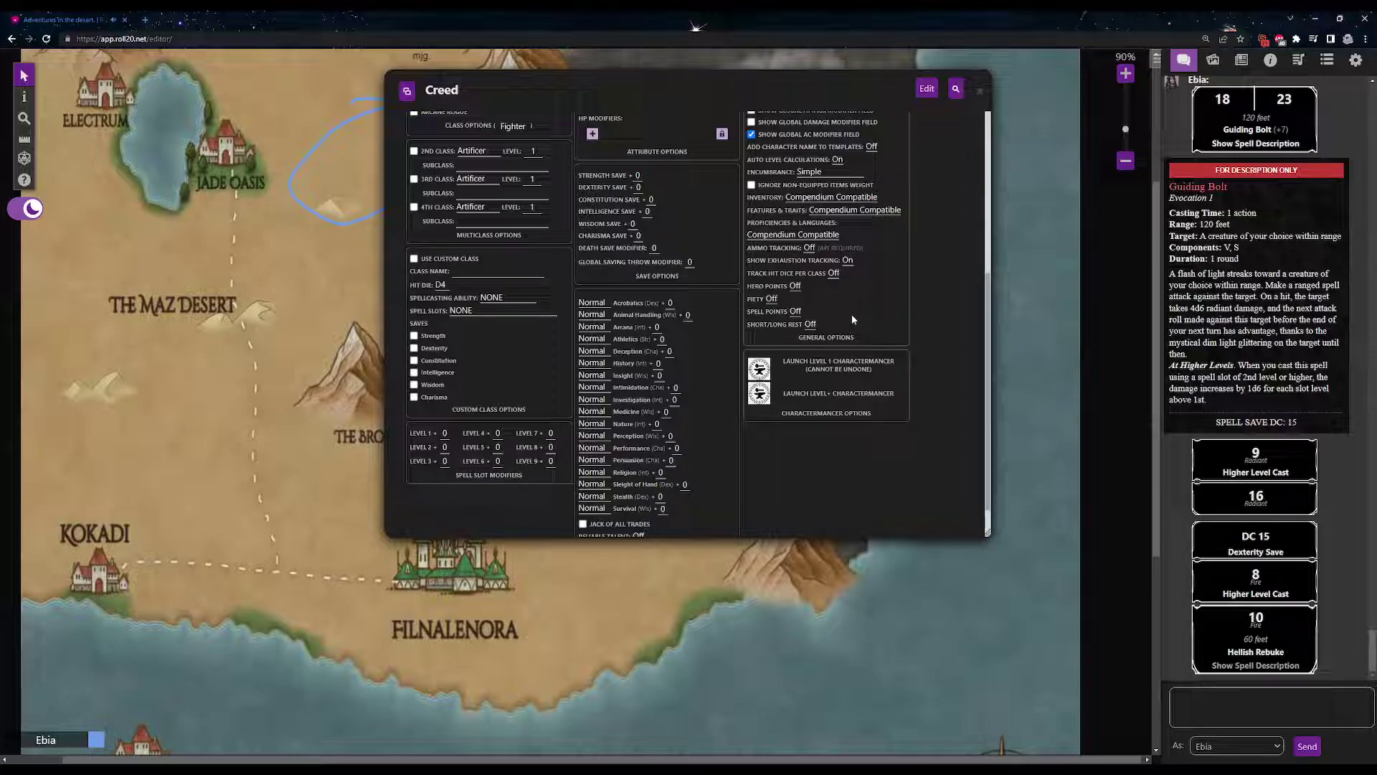
triple_click(895, 391)
left_click(759, 393)
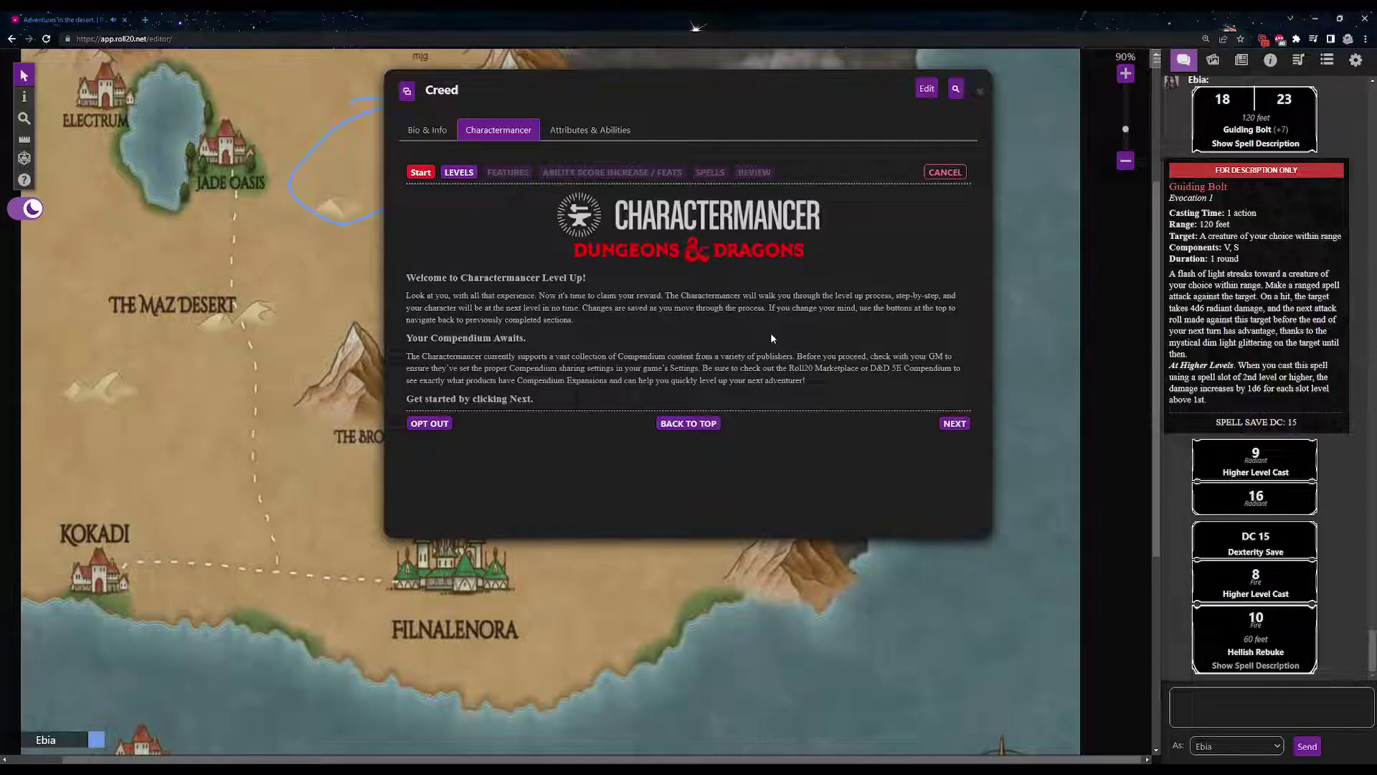
left_click(471, 172)
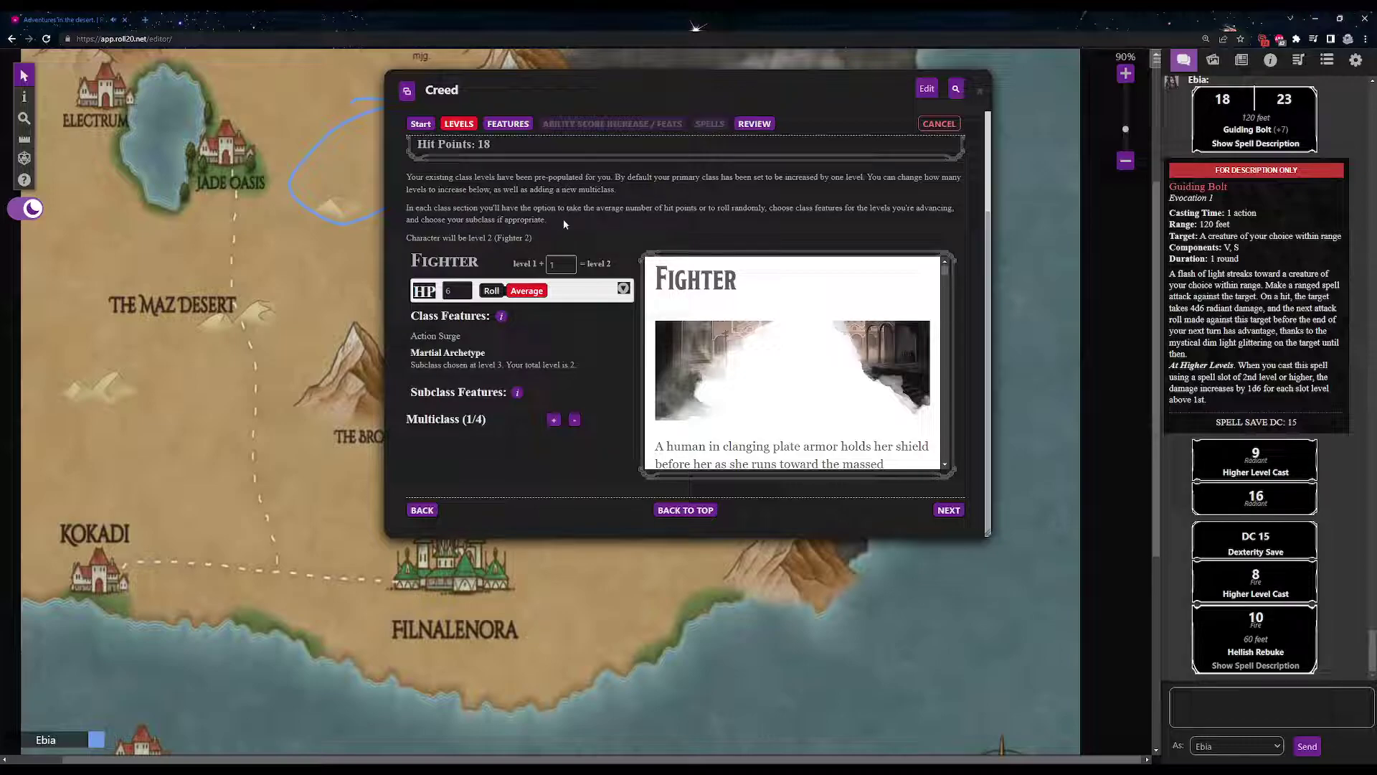
Step: Roll the hit points Creed gains for Fighter level 2 instead of taking the average
scroll(563, 224, "up", 2)
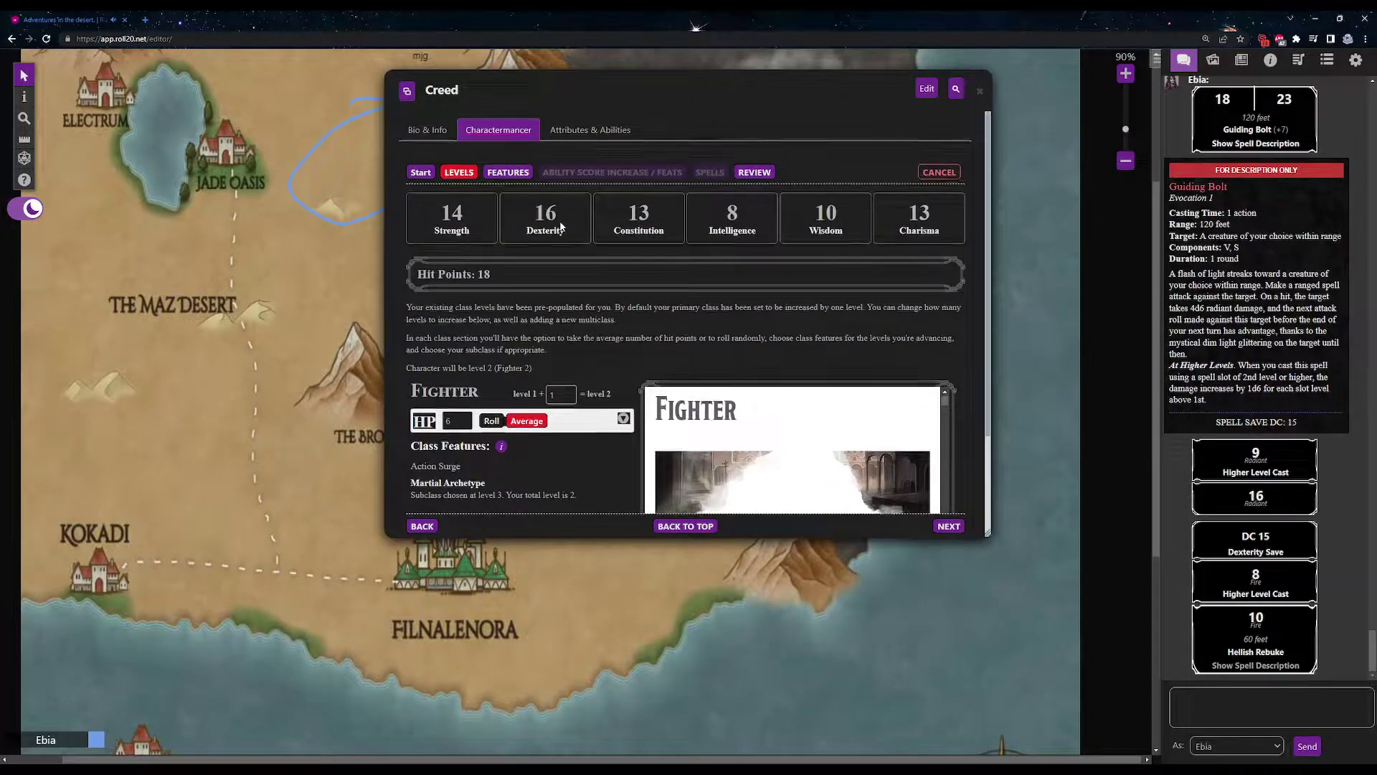
scroll(561, 226, "down", 2)
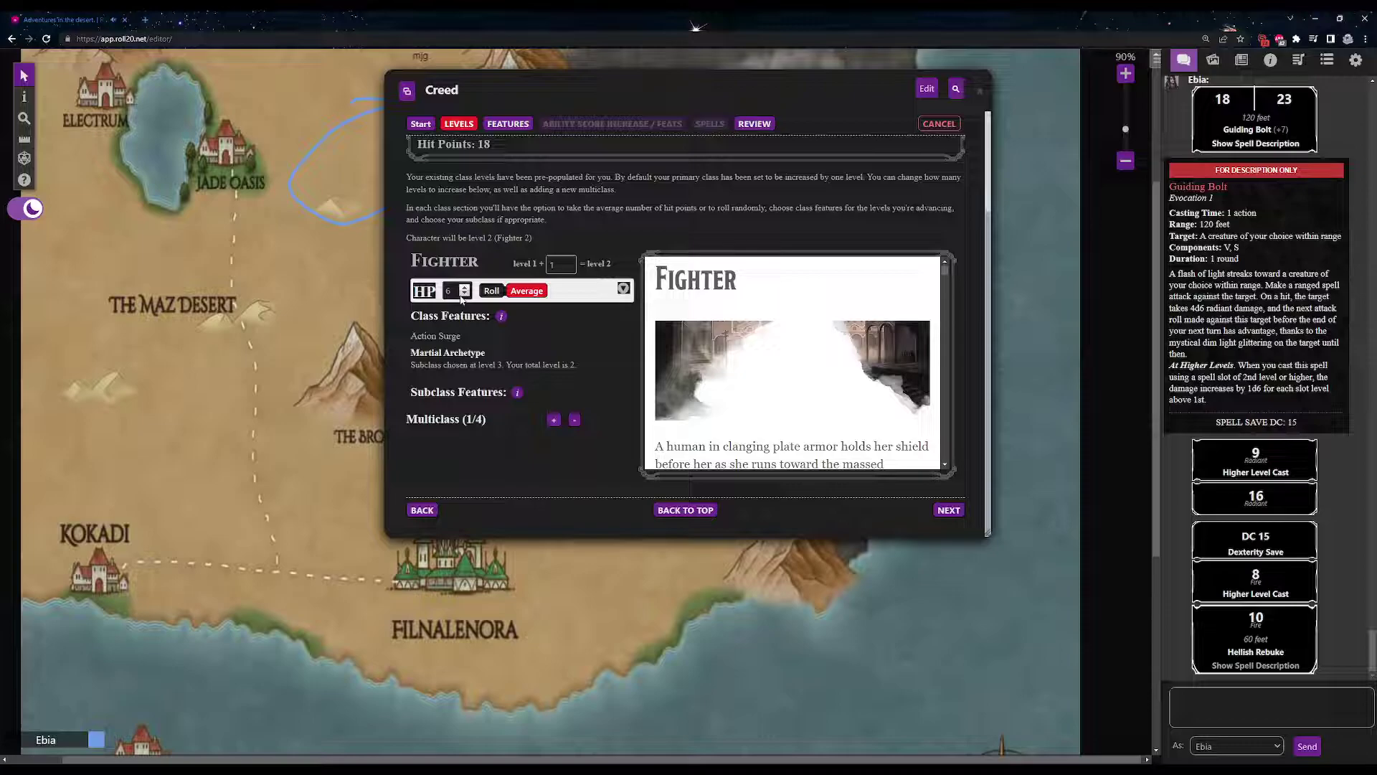
left_click(545, 290)
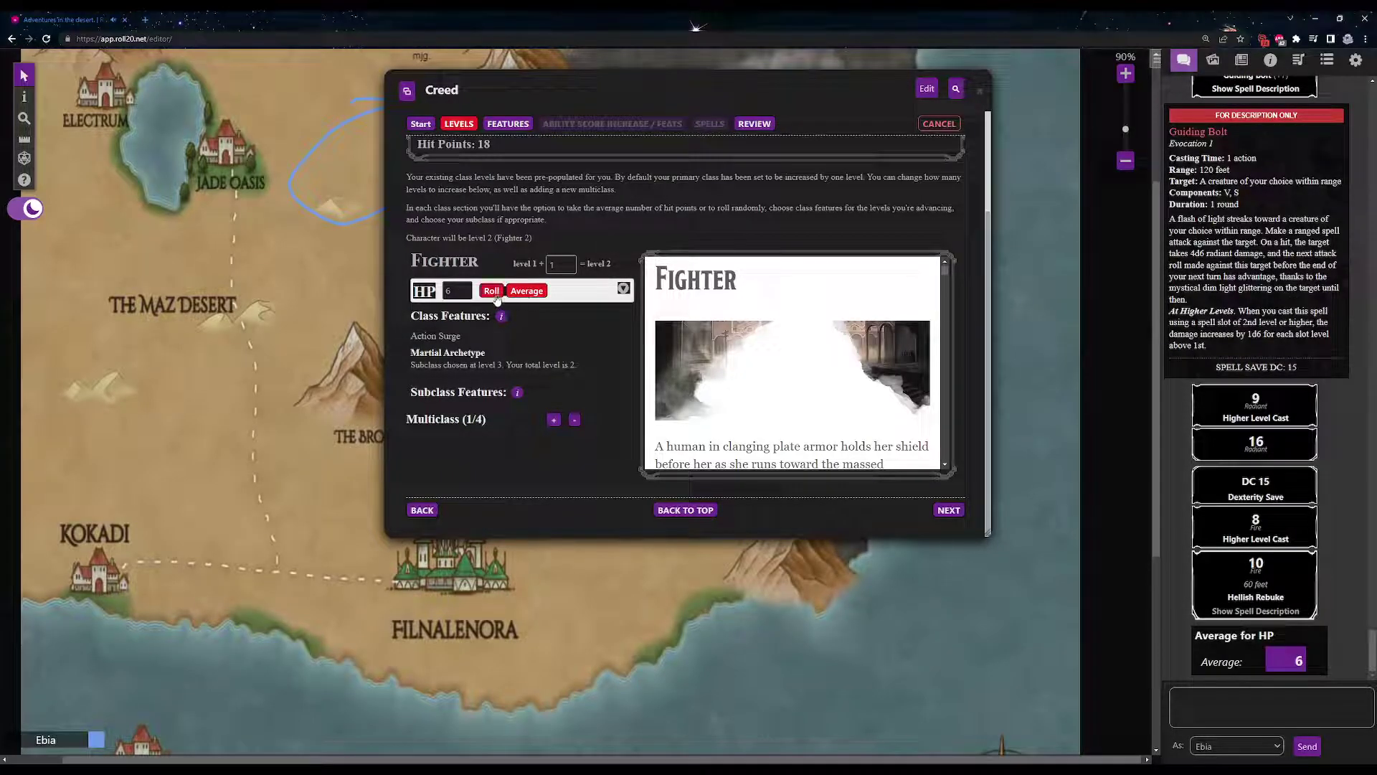
left_click(496, 297)
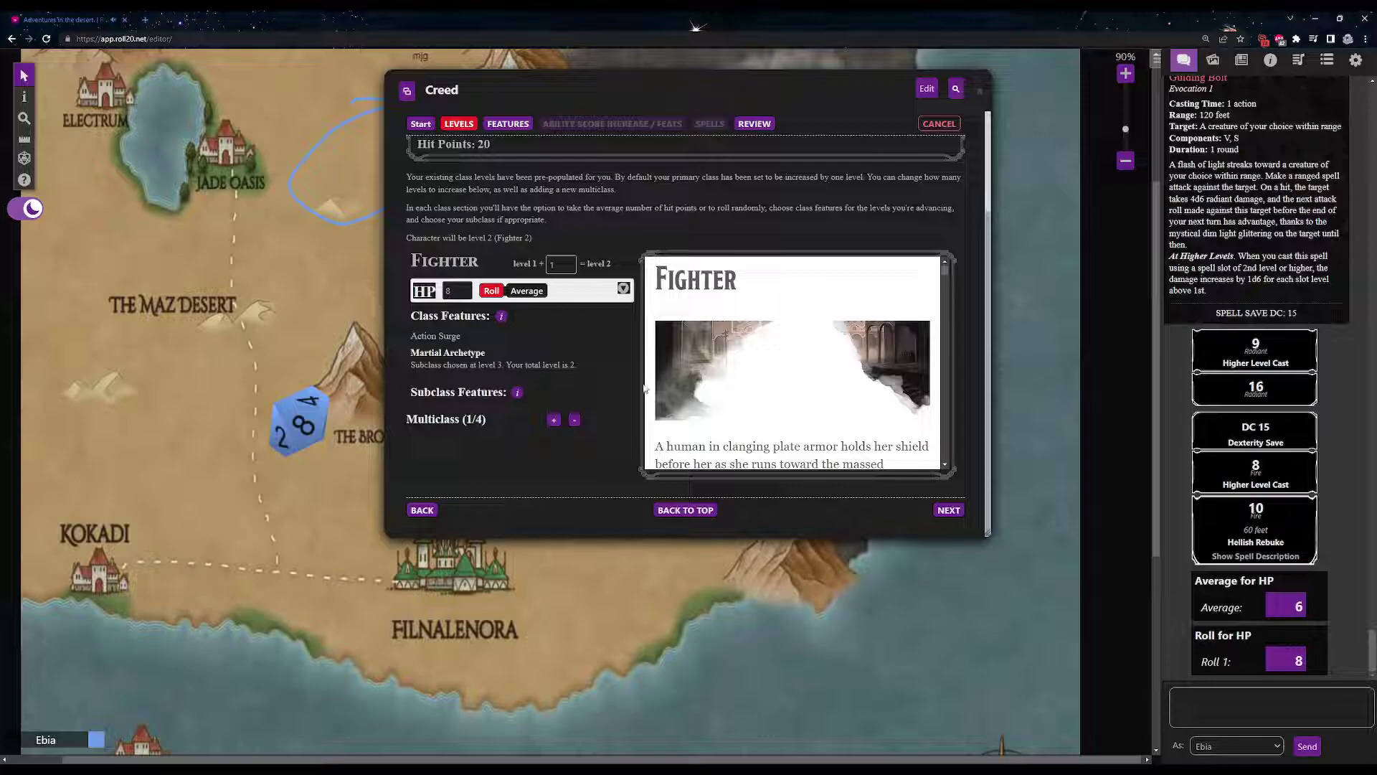
Step: Proceed through the class features and the review, apply the level 2 changes, and check Creed's updated core page
left_click(949, 510)
scroll(908, 525, "down", 2)
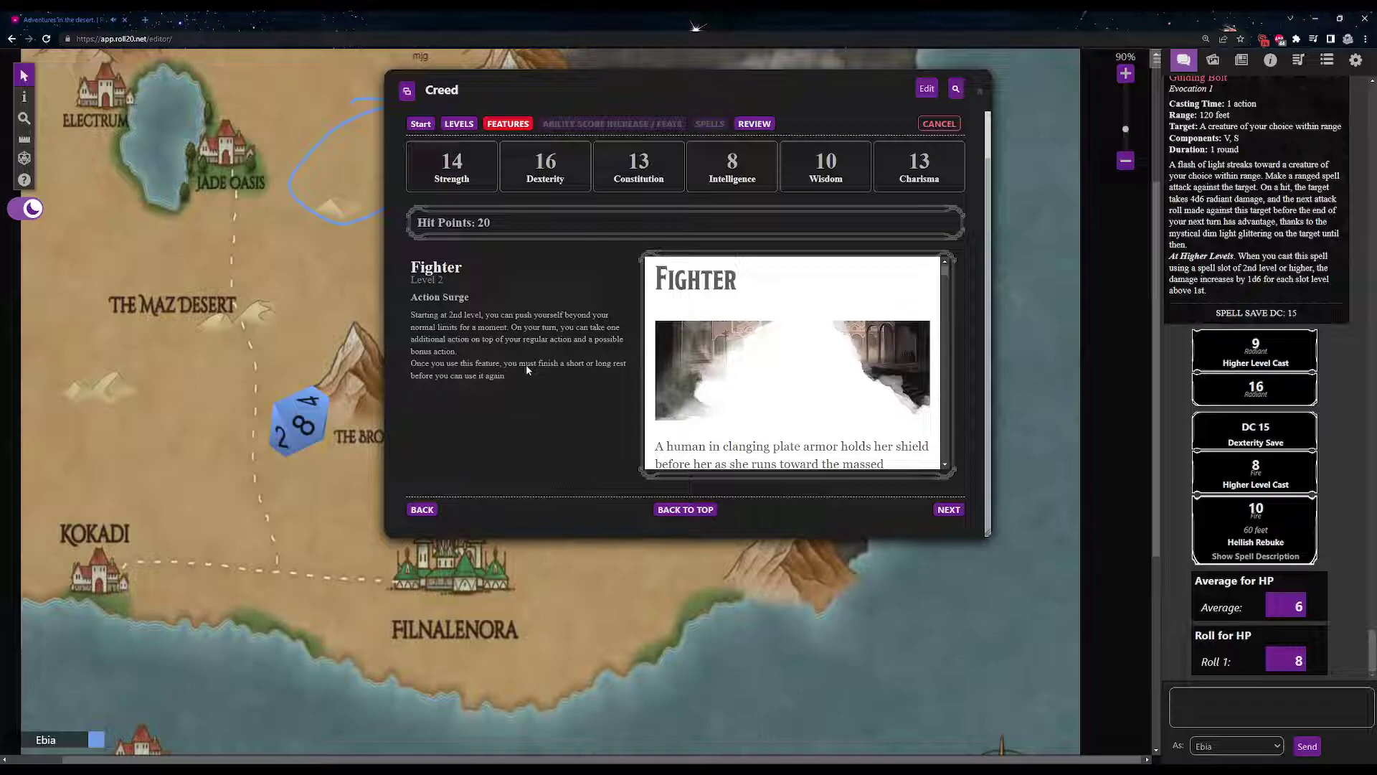
left_click(949, 509)
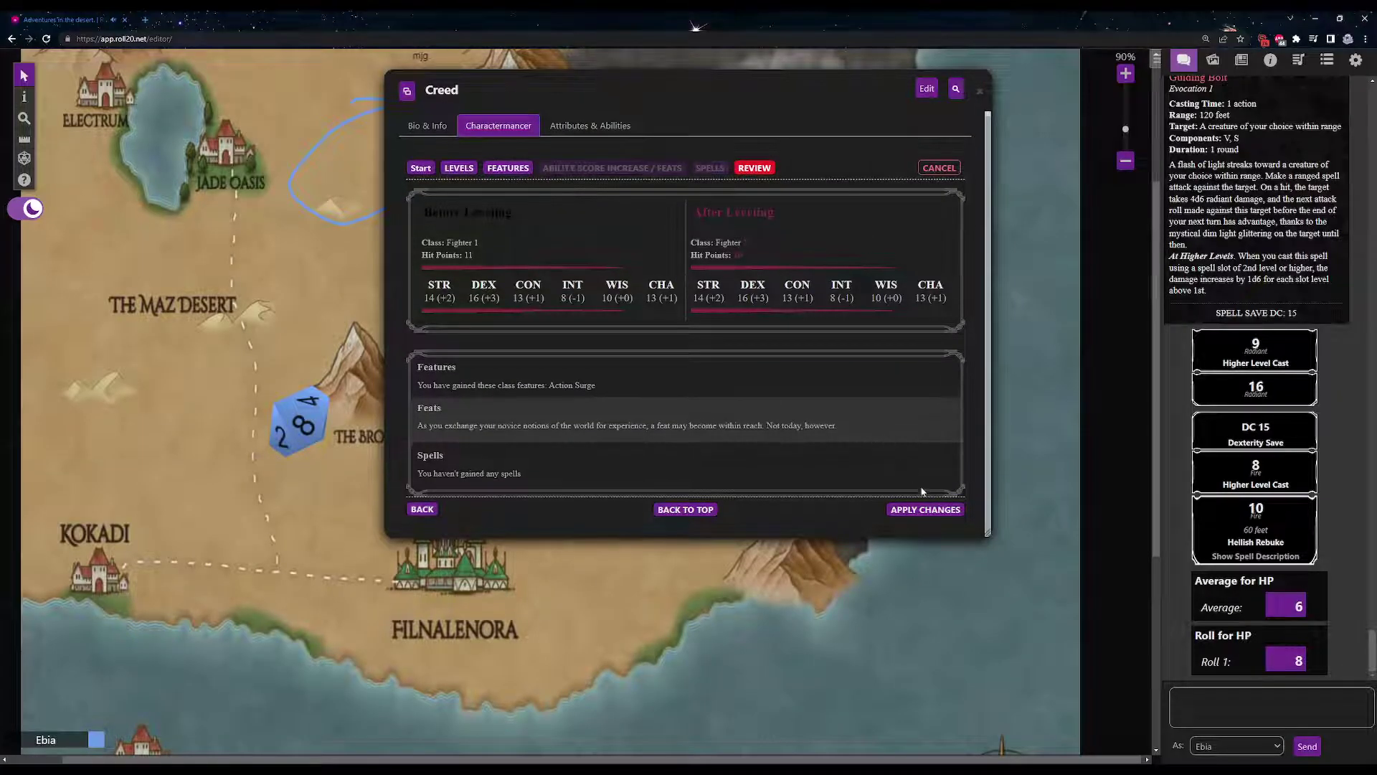
left_click(924, 509)
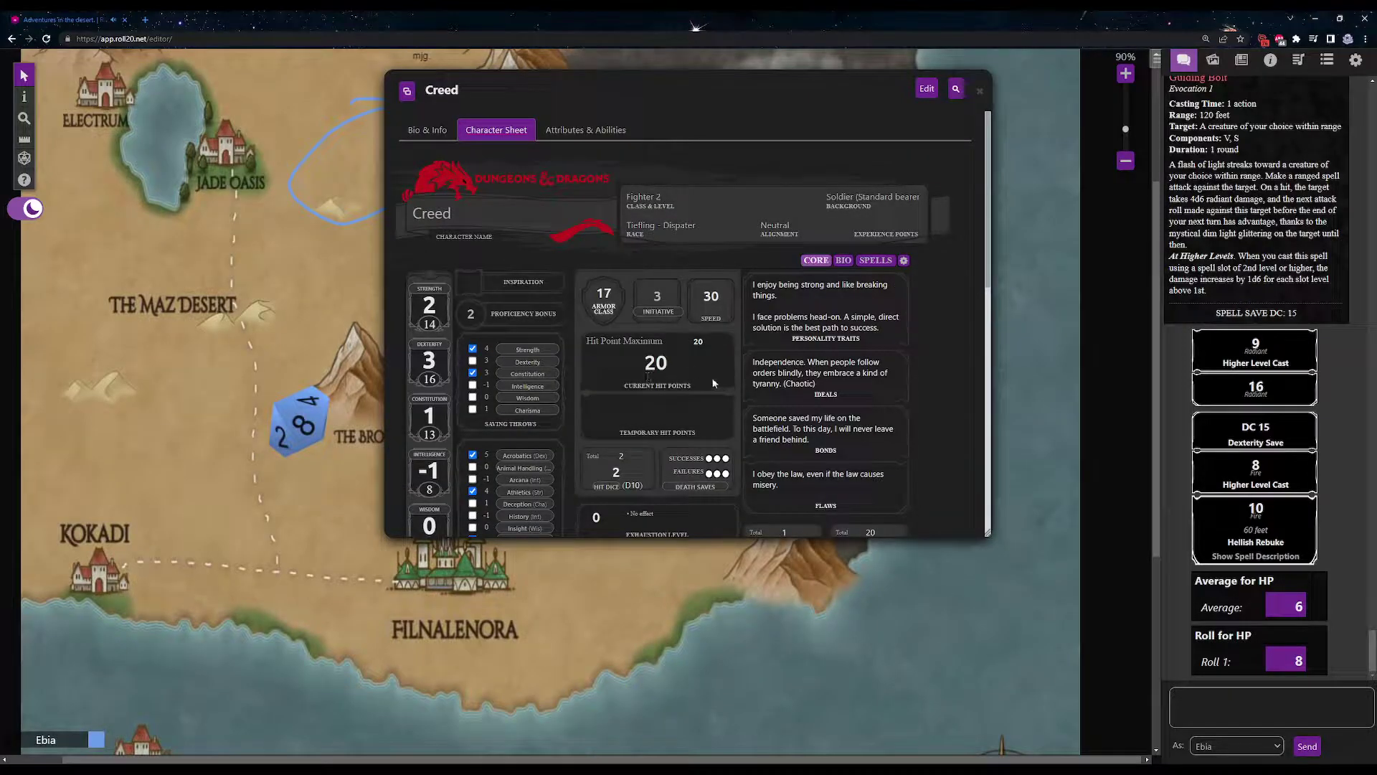
scroll(717, 377, "down", 2)
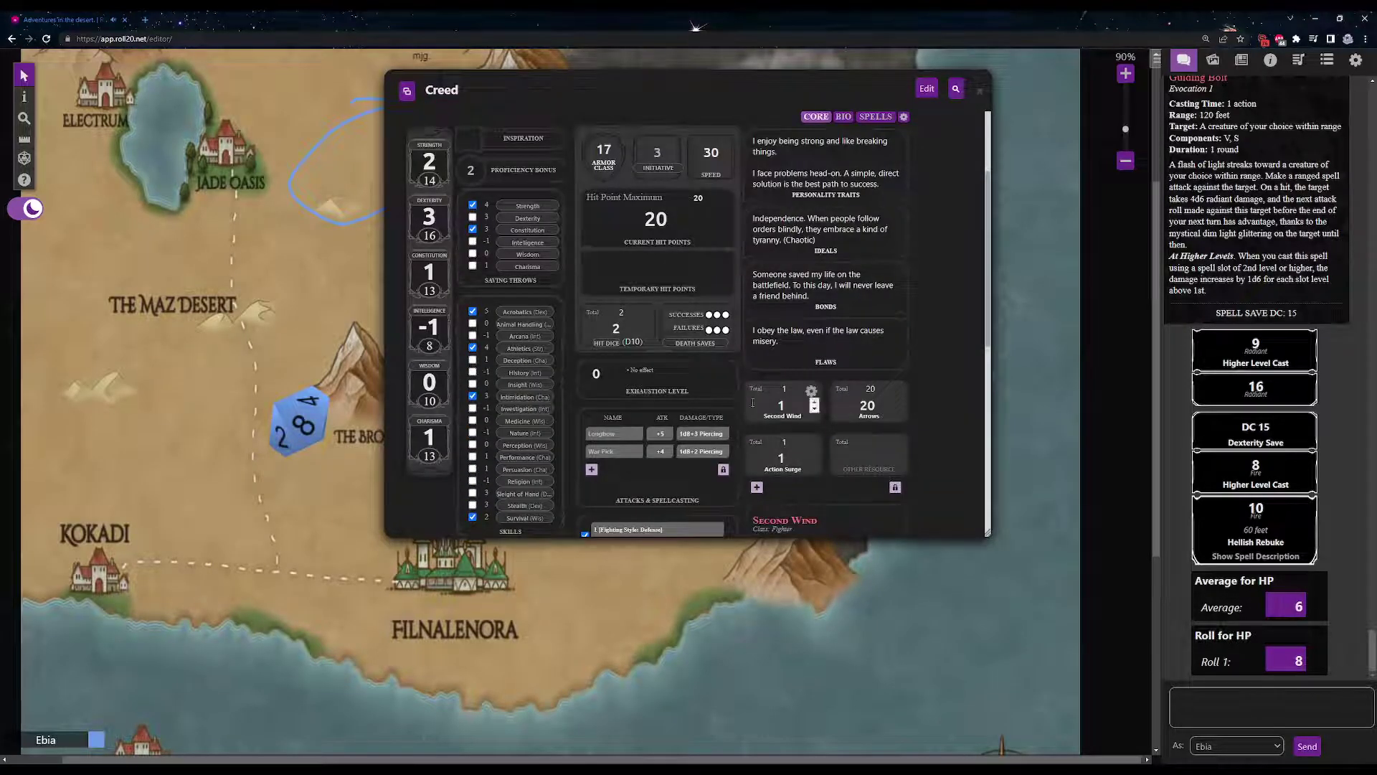
scroll(932, 308, "up", 2)
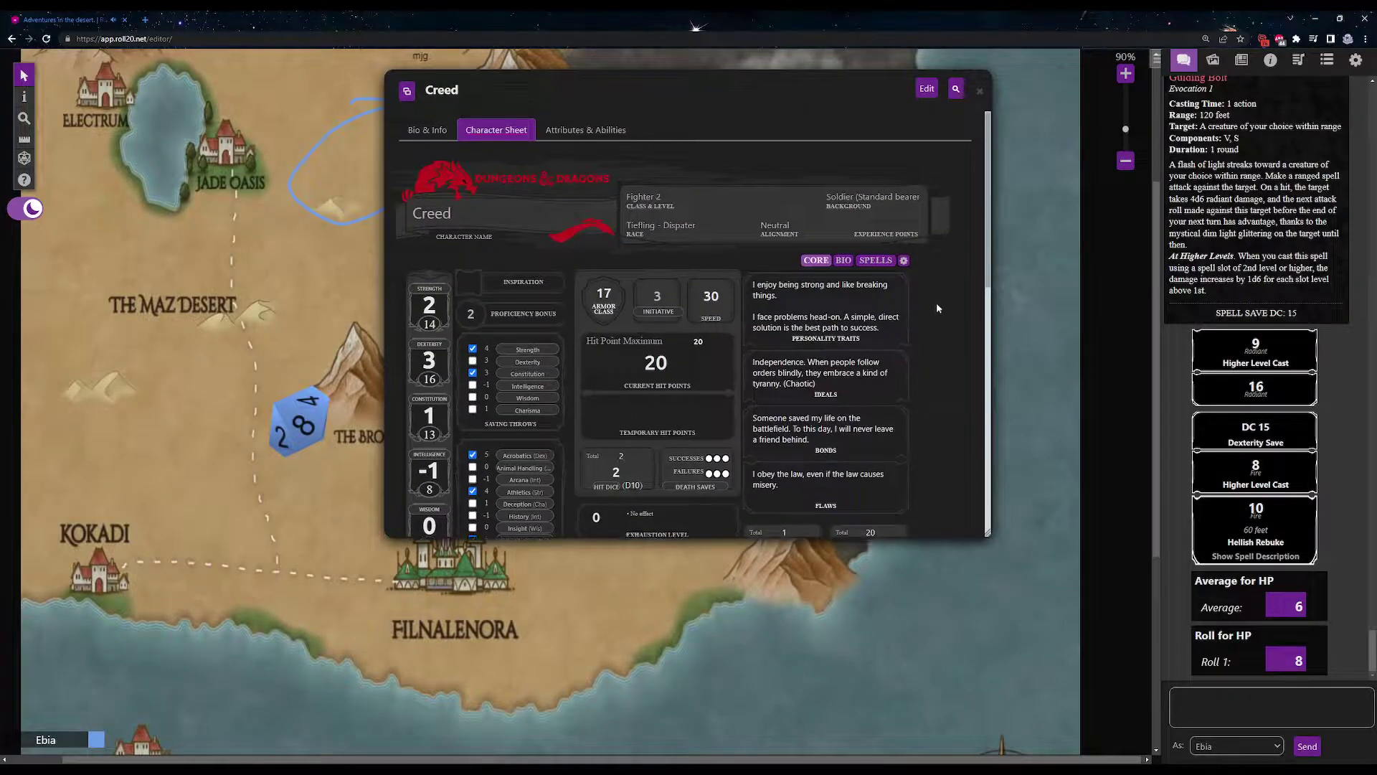
Step: Launch the Level+ Charactermancer again and choose Eldritch Knight (PHB) as the martial archetype for Fighter level 3
left_click(902, 261)
scroll(908, 322, "down", 5)
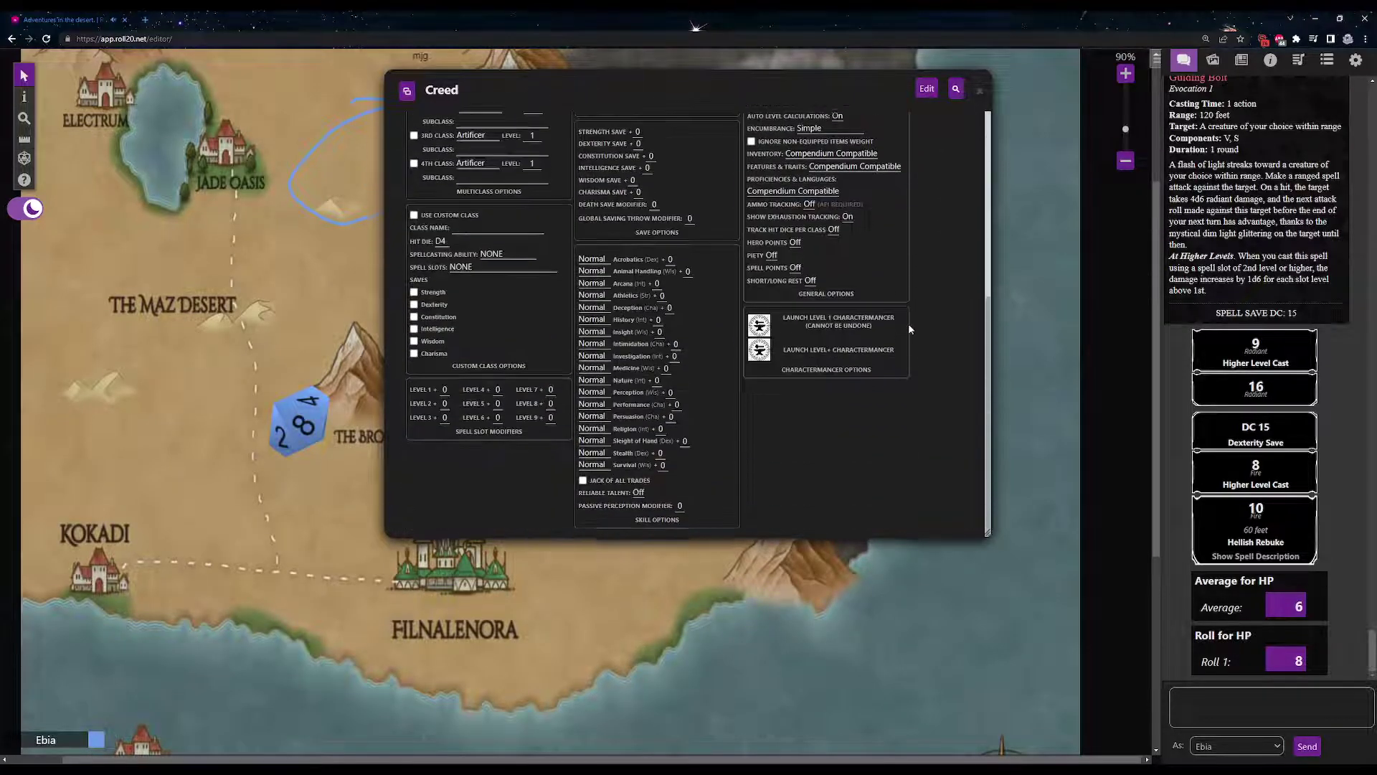
left_click(757, 356)
left_click(955, 424)
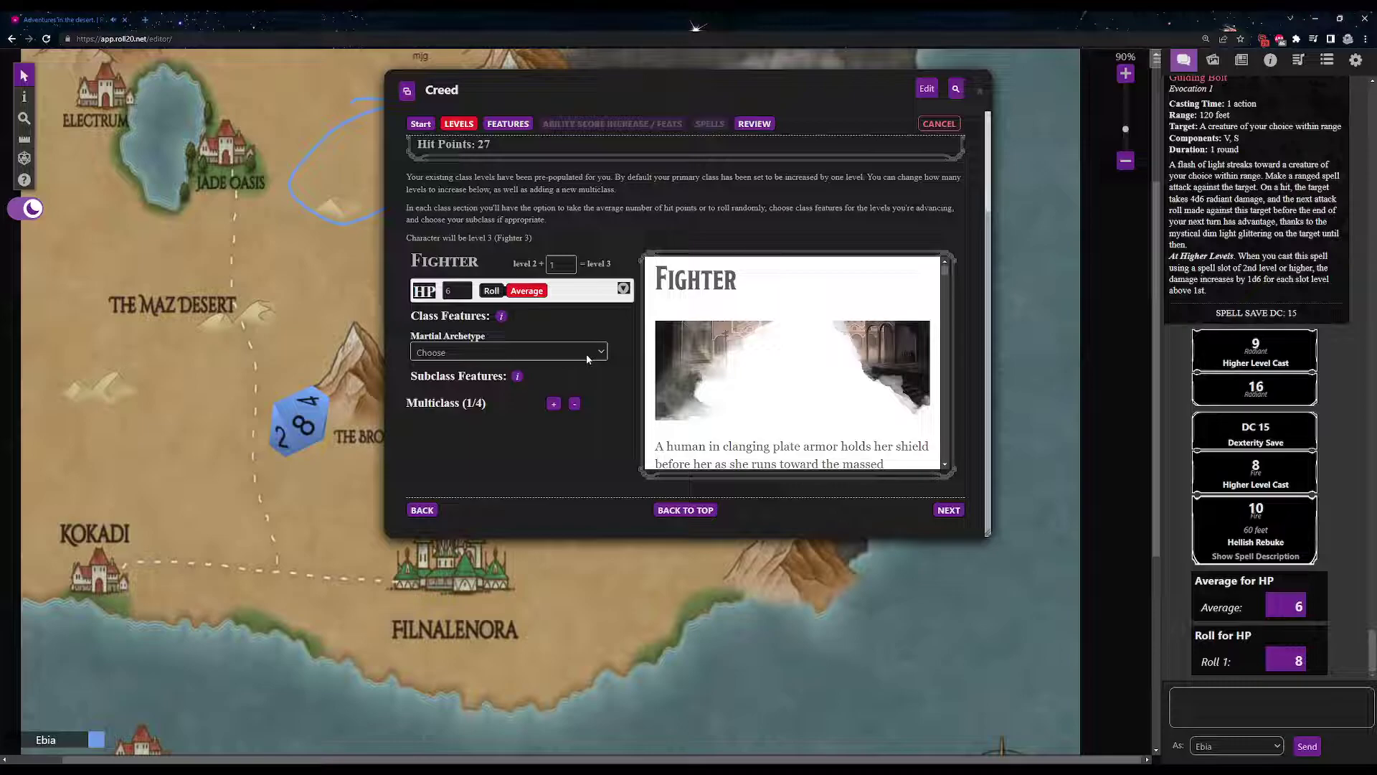
left_click(546, 426)
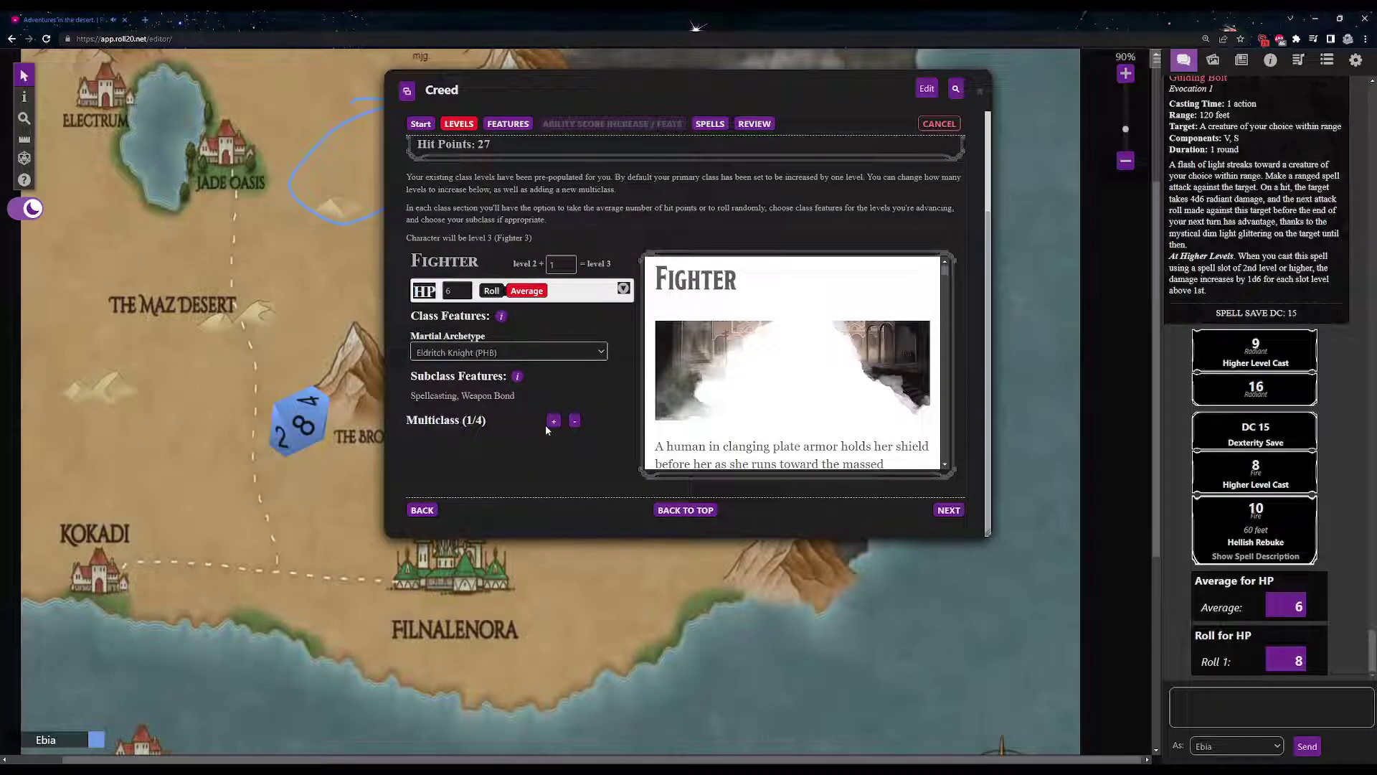
Step: Read through the level 3 Legacy of Dis, Spellcasting and Weapon Bond features and proceed to the spells stage
left_click(949, 510)
scroll(580, 401, "down", 3)
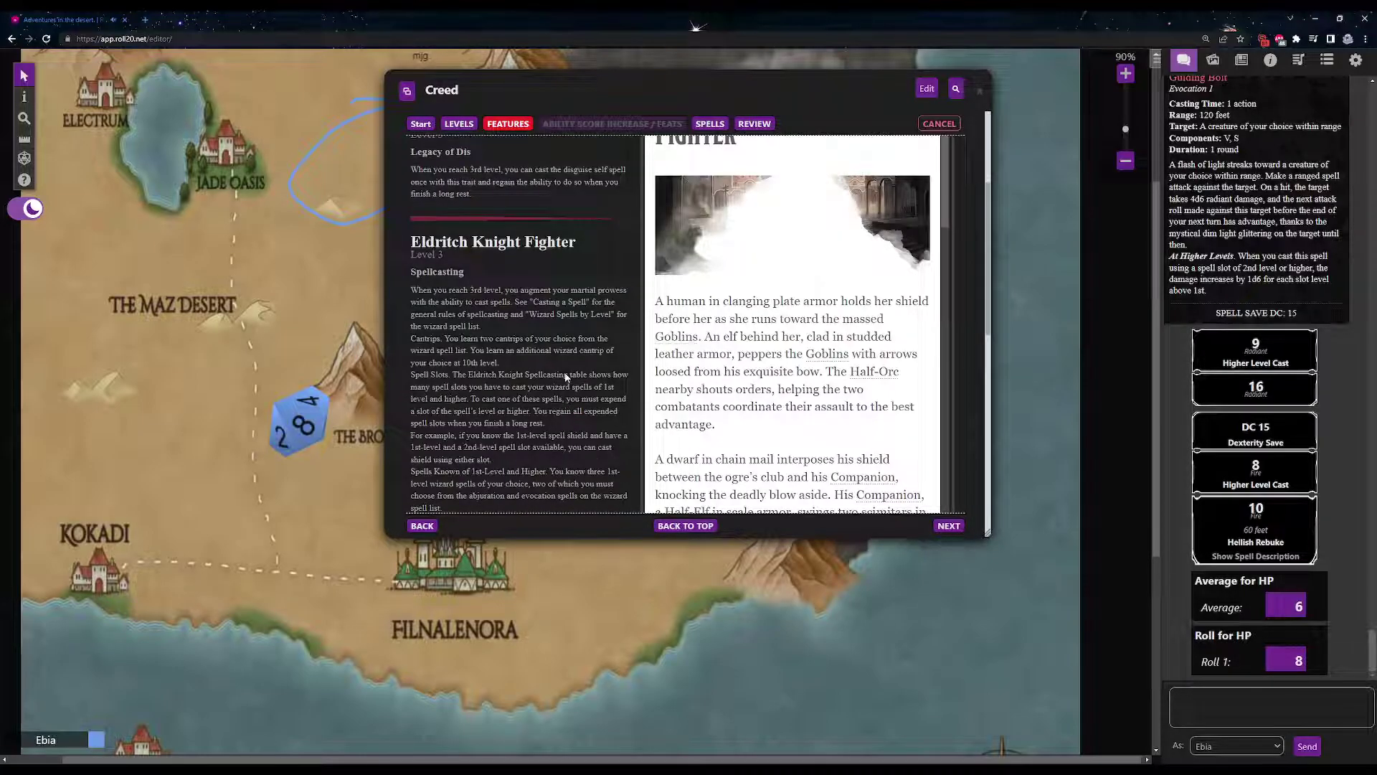
scroll(577, 269, "down", 2)
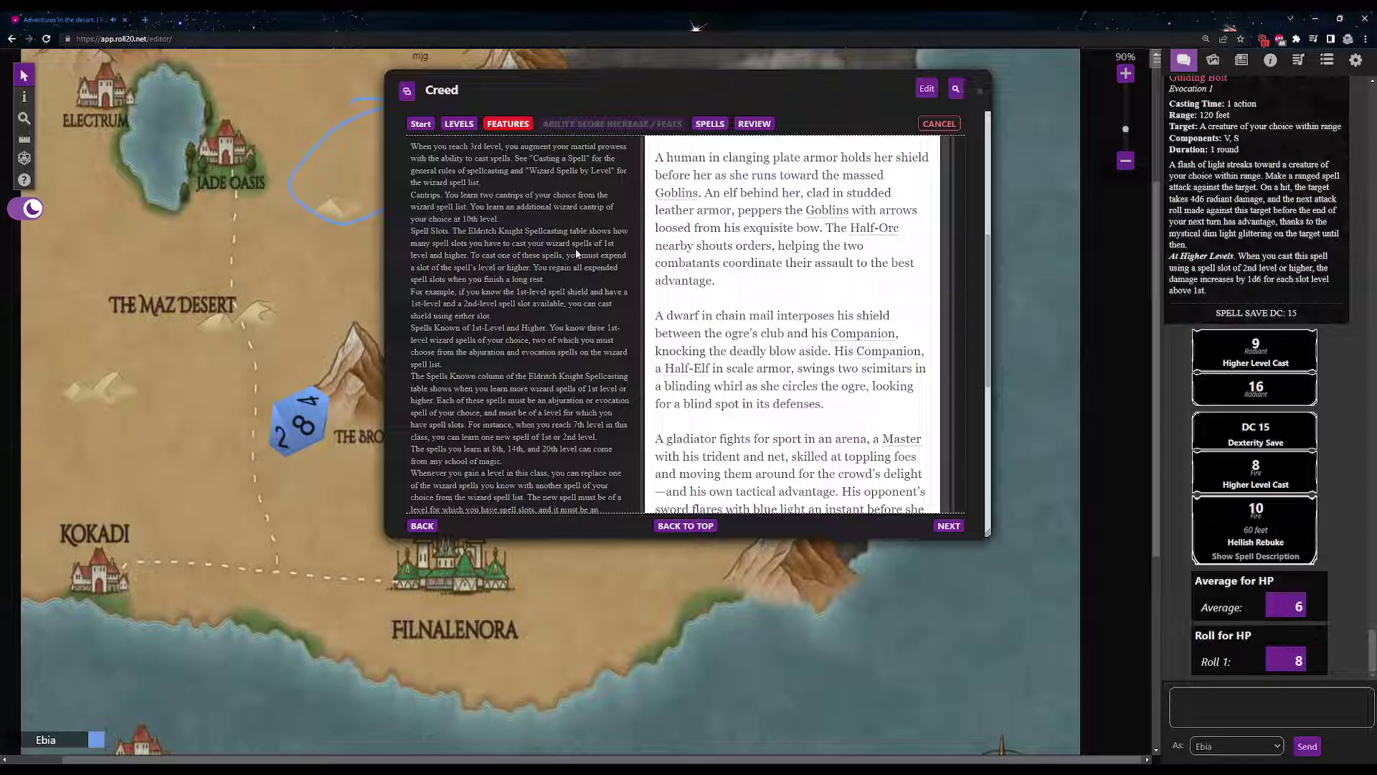
scroll(576, 253, "down", 8)
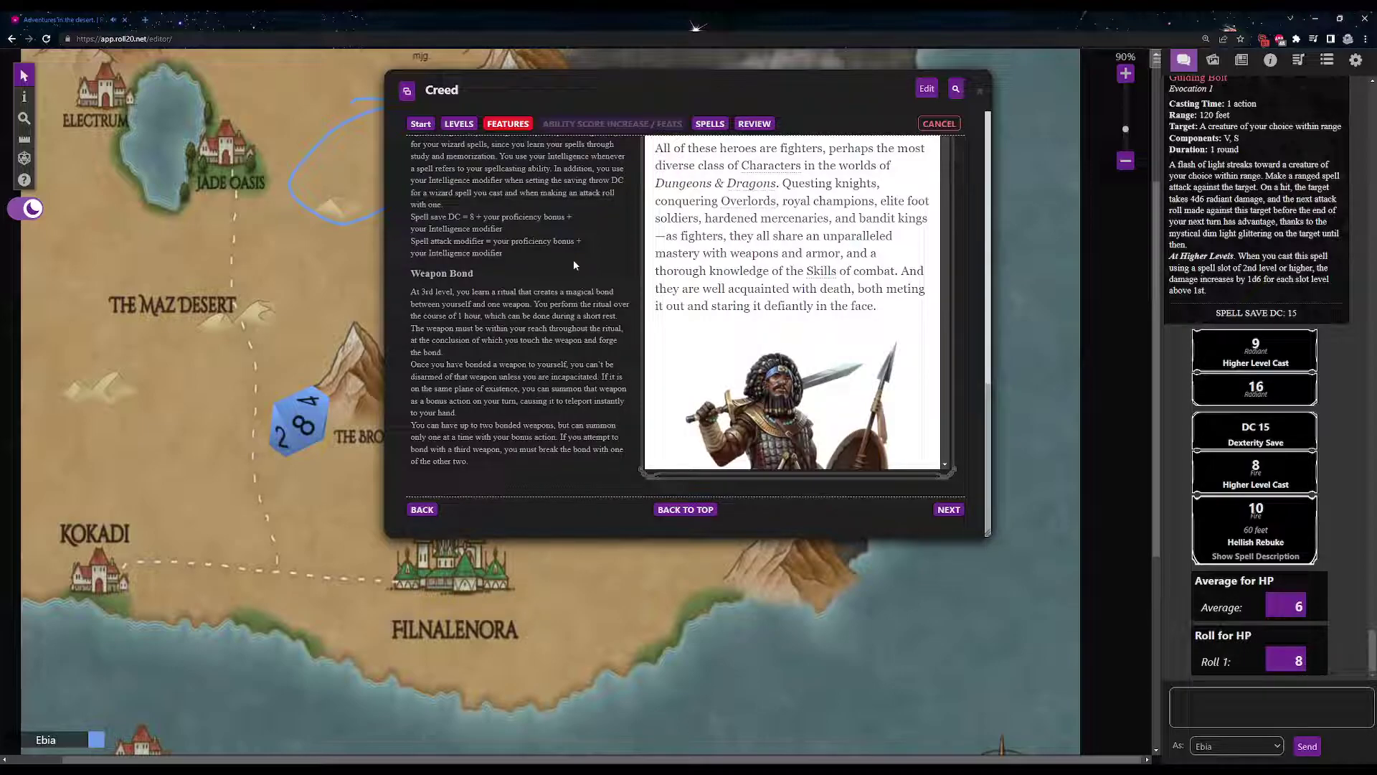
left_click(945, 511)
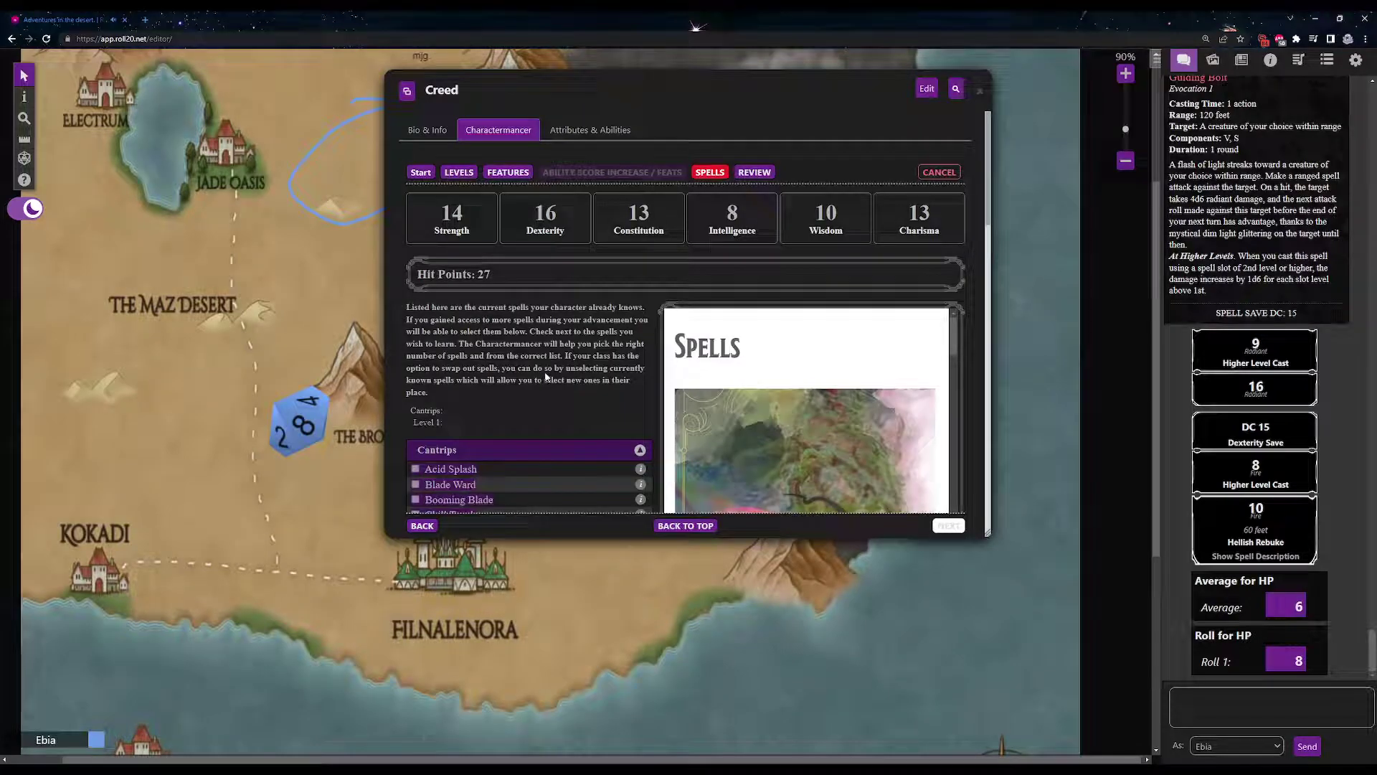
Step: Look through the available cantrips and check the Thaumaturgy entry
scroll(545, 373, "down", 2)
scroll(549, 368, "down", 2)
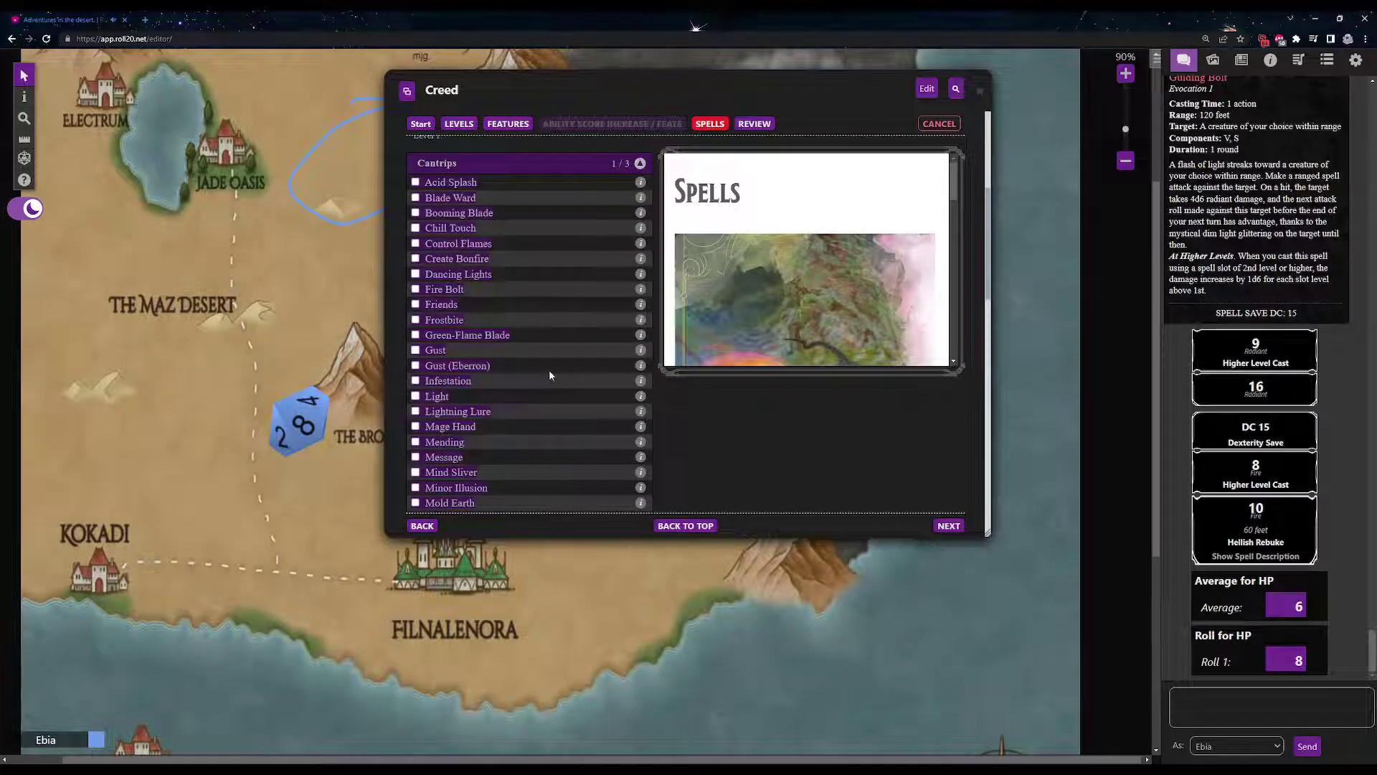
scroll(553, 367, "up", 2)
scroll(560, 370, "down", 2)
scroll(566, 375, "down", 4)
left_click(474, 326)
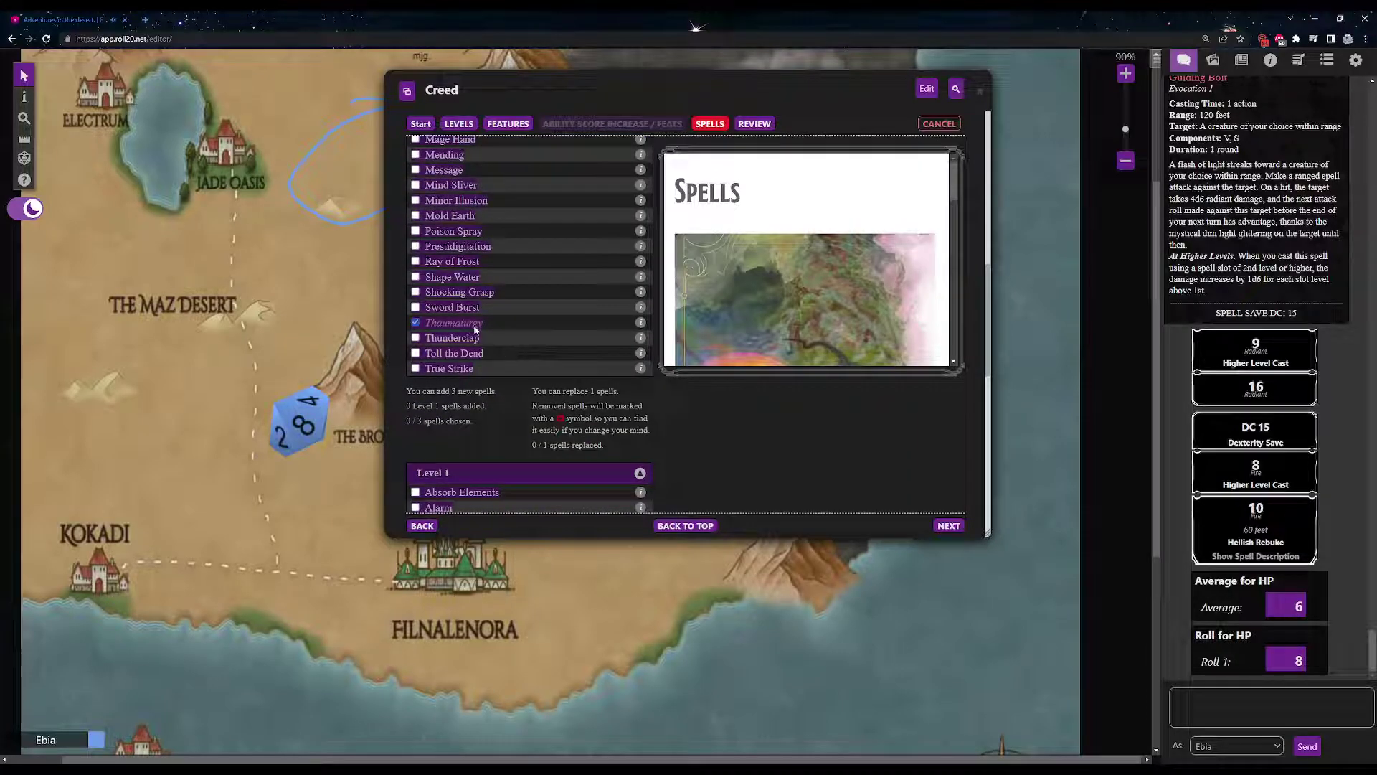
Step: Choose Frostbite and Shocking Grasp as the new cantrips for Fighter level 3
scroll(529, 363, "up", 2)
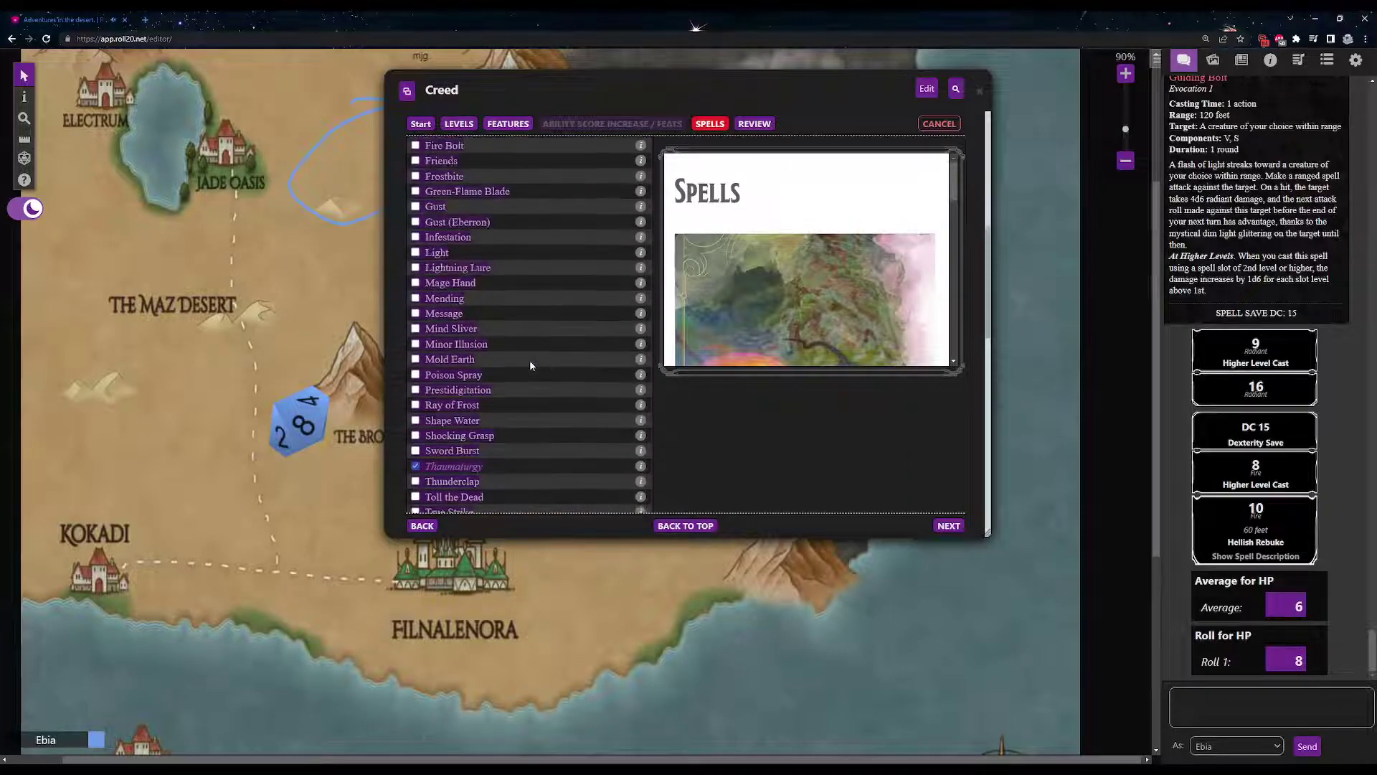
scroll(531, 365, "down", 4)
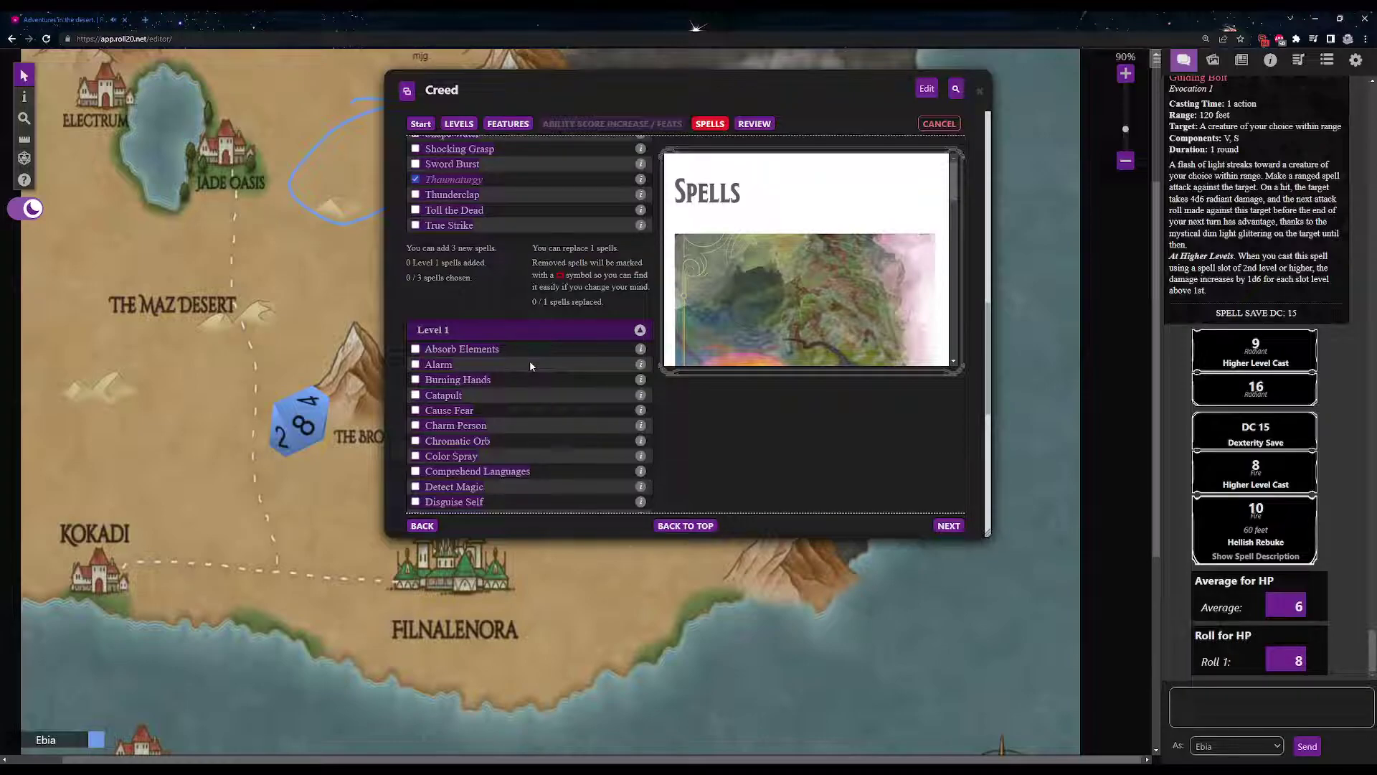
scroll(531, 365, "up", 4)
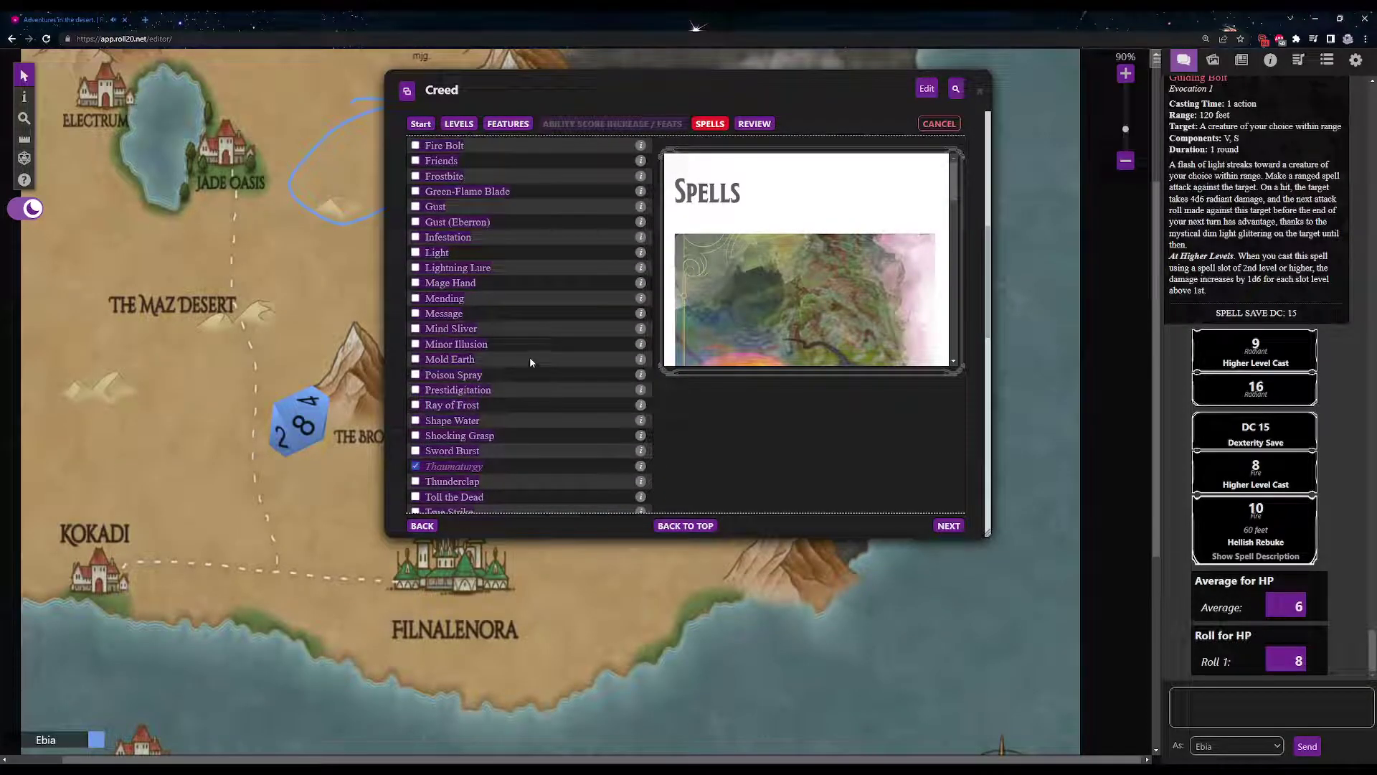
left_click(415, 177)
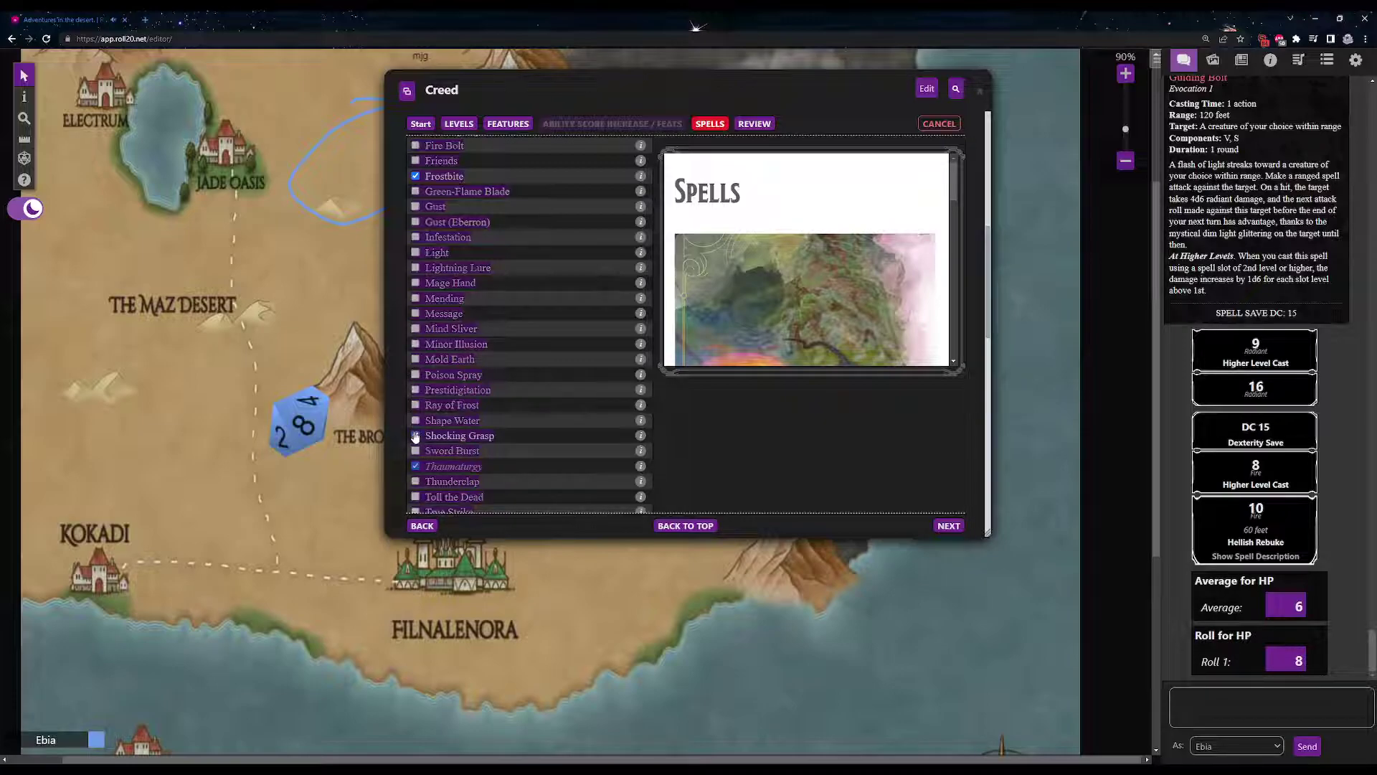
Step: Add the level 1 spell Shield, proceed to the review and apply the level 3 changes
scroll(536, 395, "down", 6)
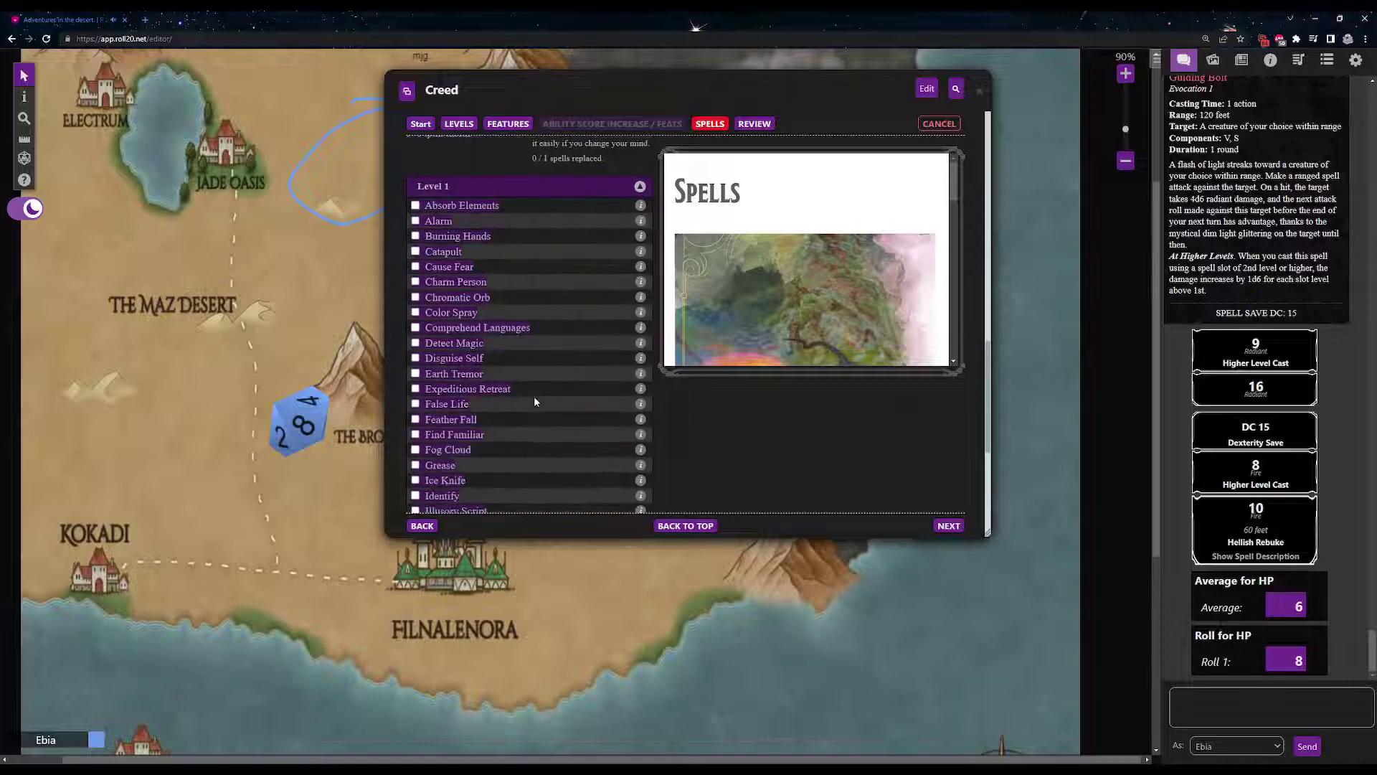
scroll(534, 397, "down", 4)
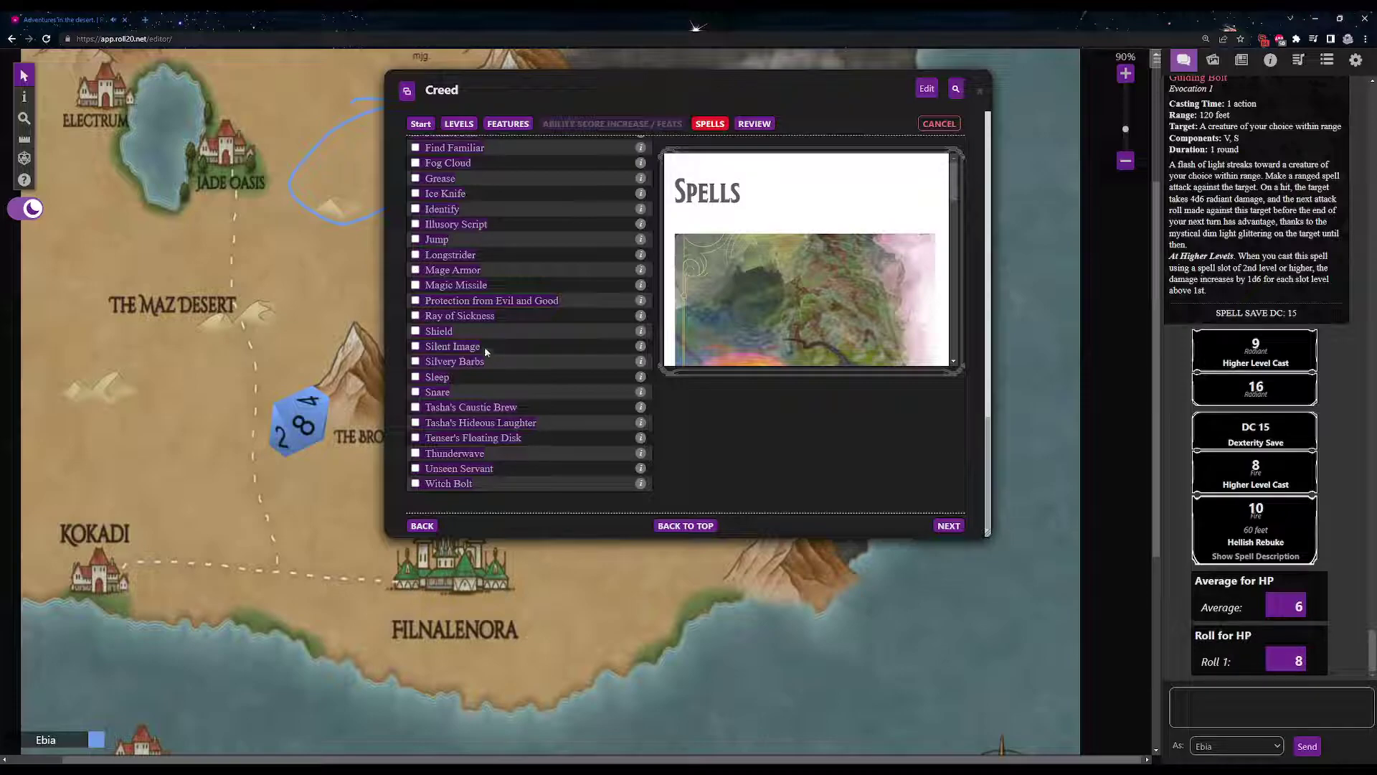
left_click(419, 332)
left_click(949, 527)
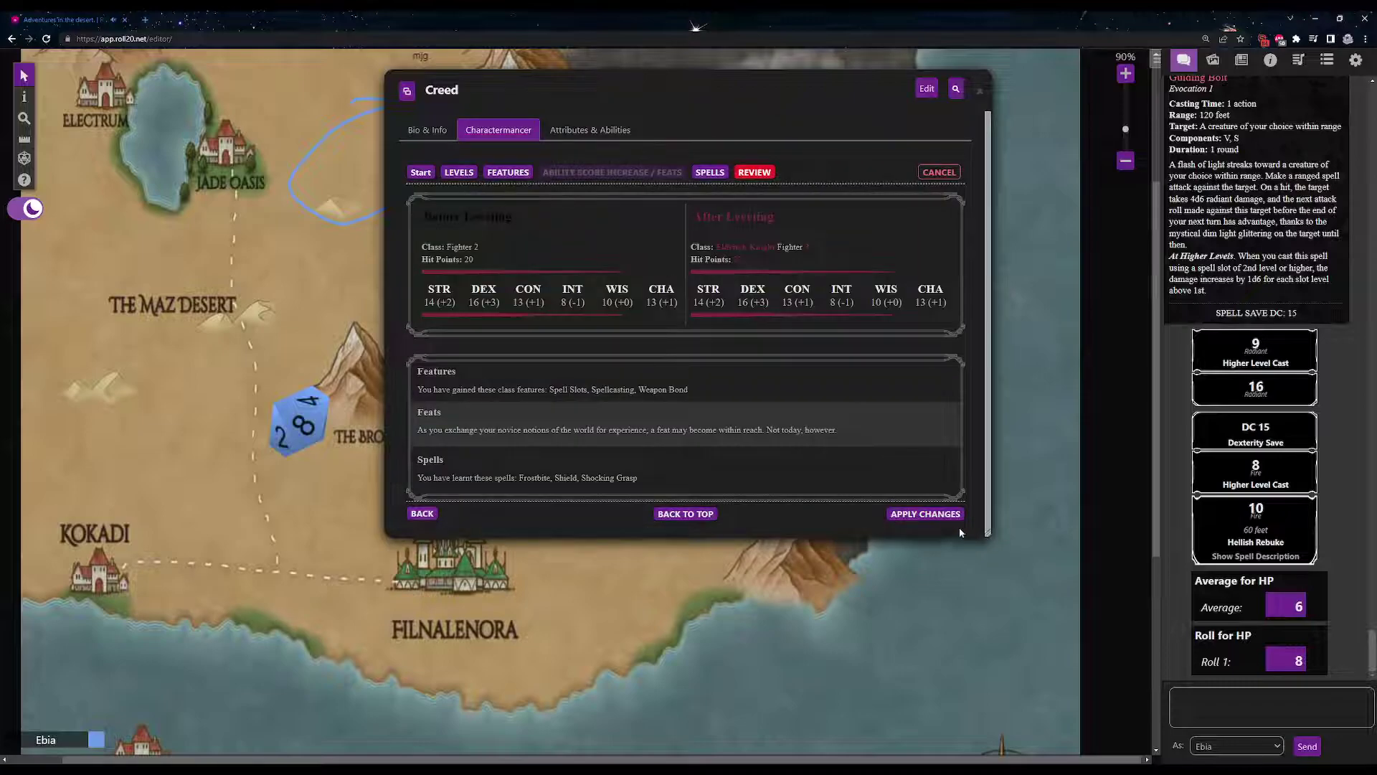
left_click(948, 518)
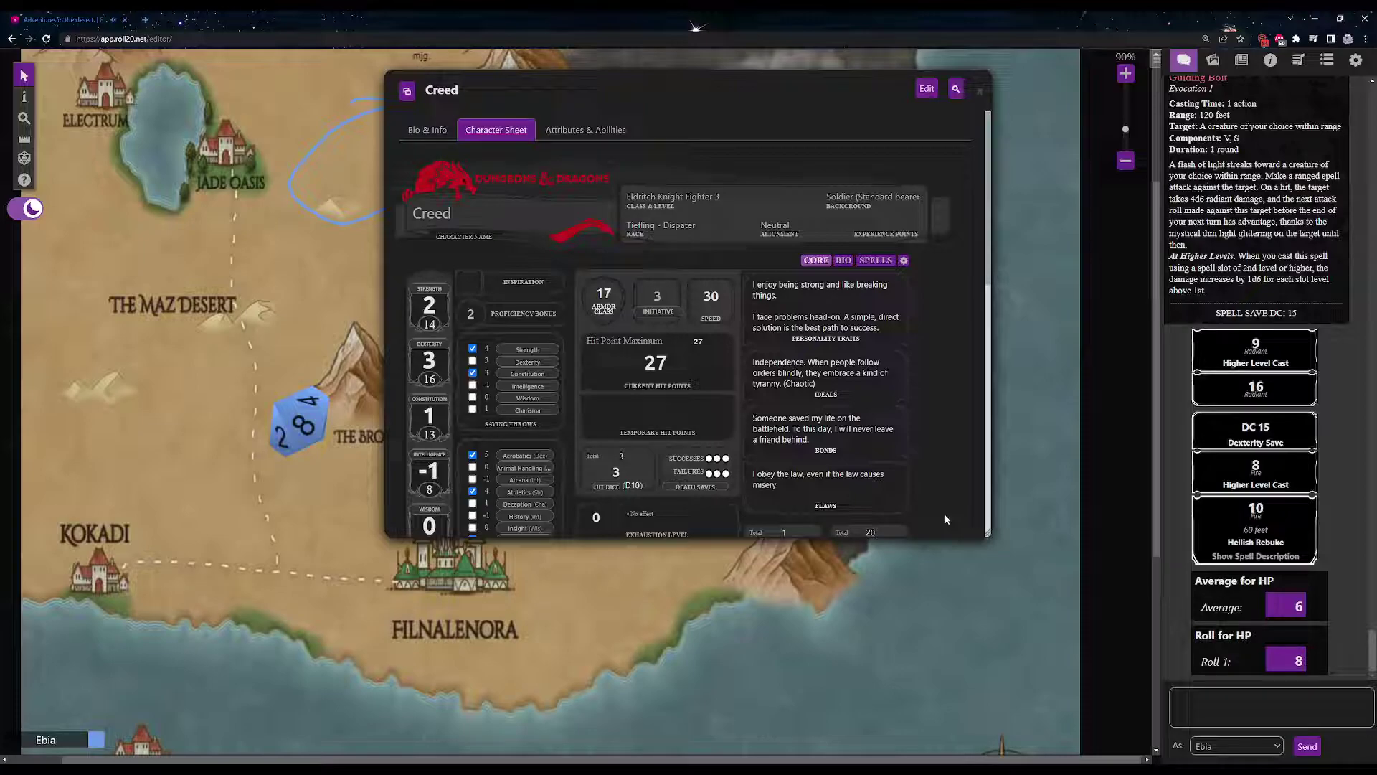
Step: Launch the Level+ Charactermancer for Fighter level 4 and proceed through the levels and features stages to the ability score increase
left_click(903, 259)
scroll(920, 351, "down", 3)
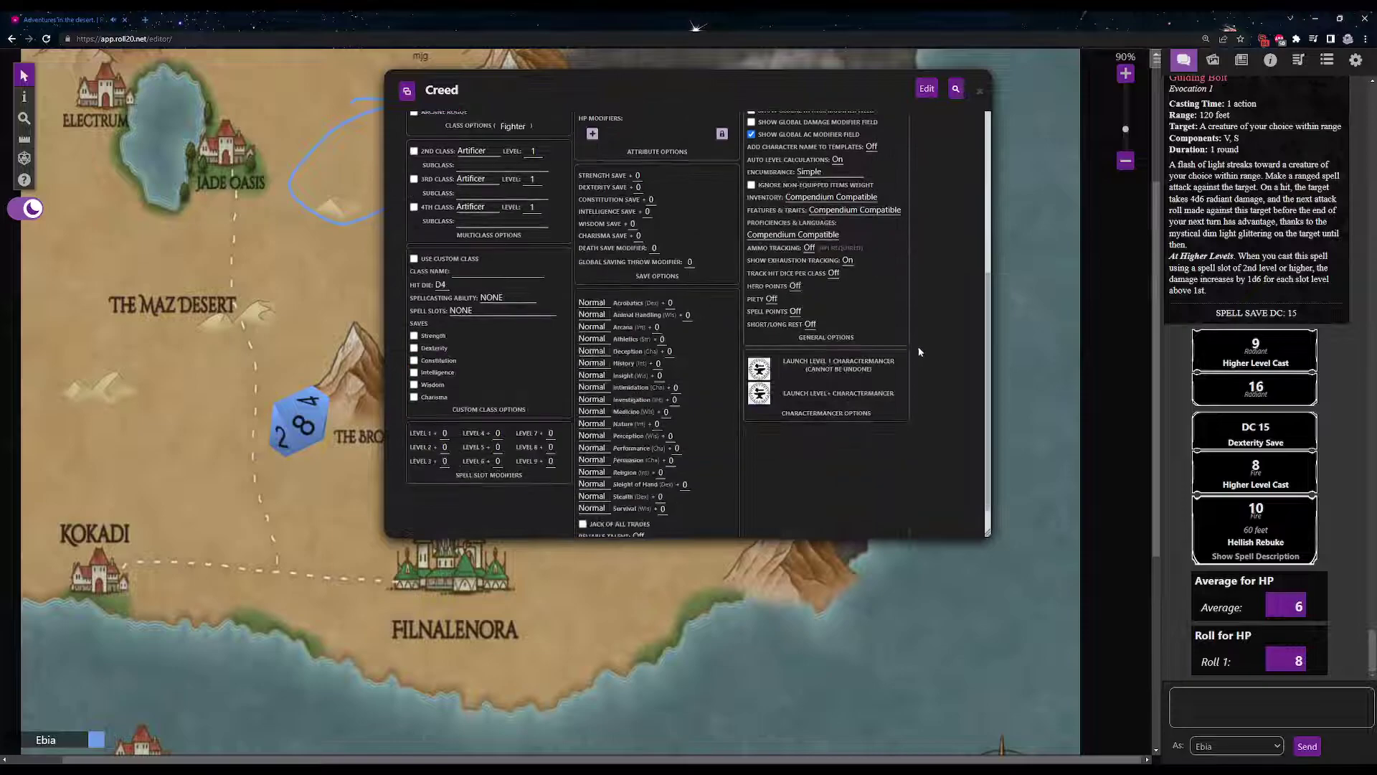
left_click(760, 393)
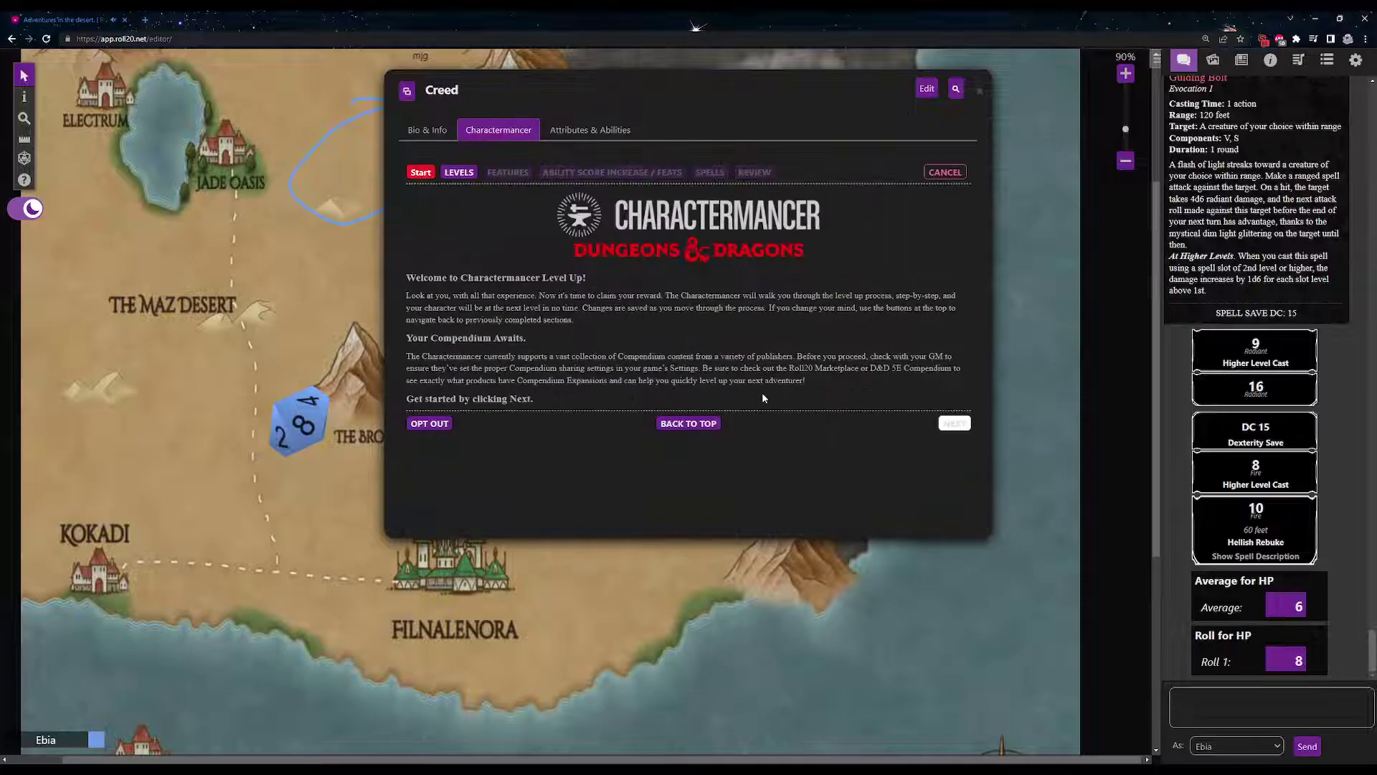
left_click(954, 423)
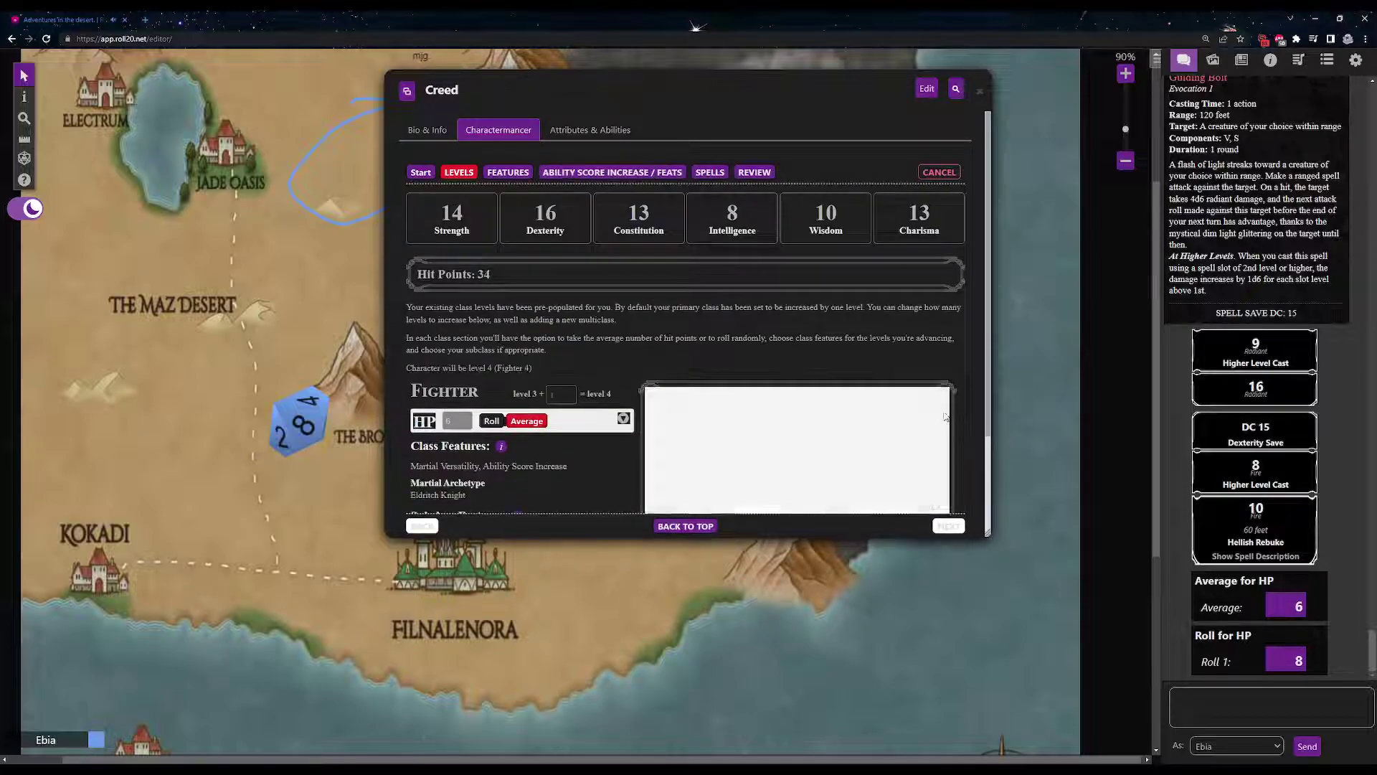
left_click(951, 524)
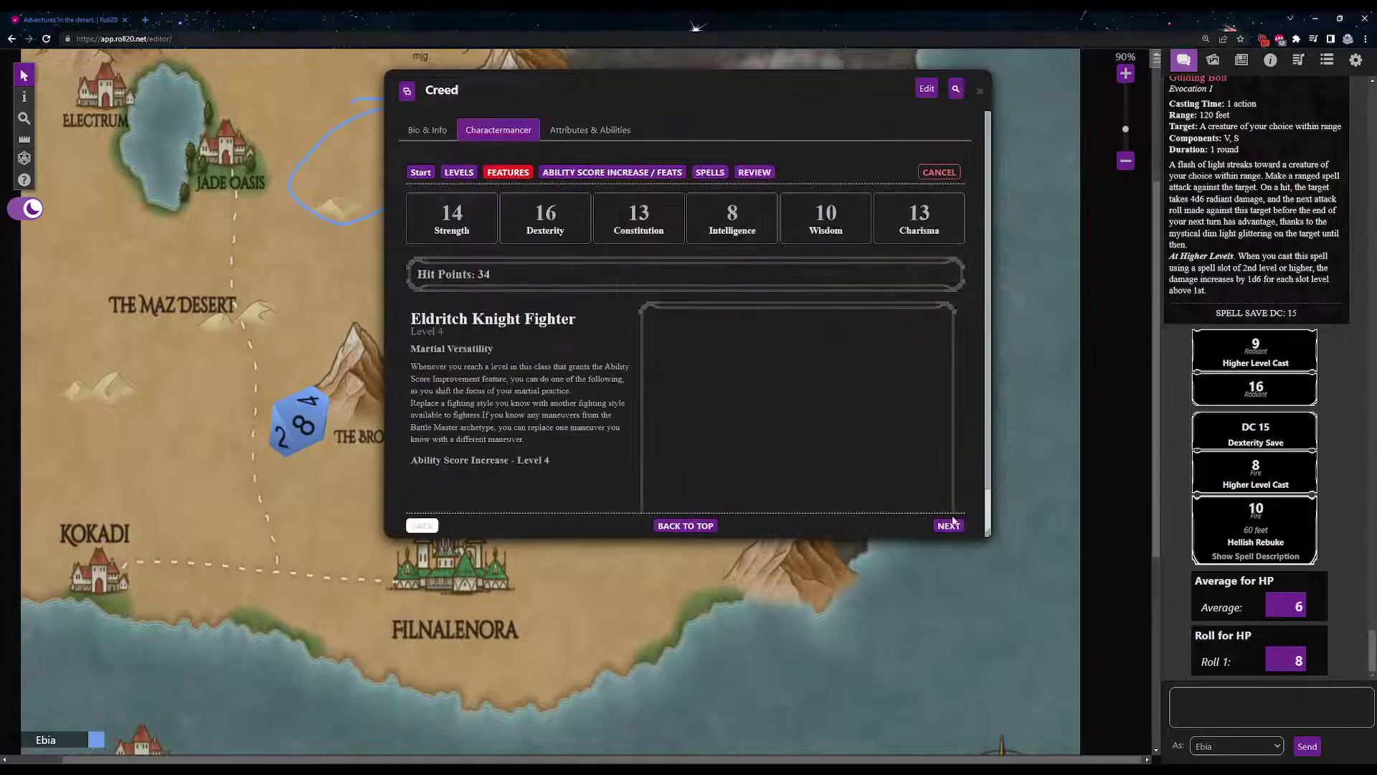
scroll(717, 445, "down", 1)
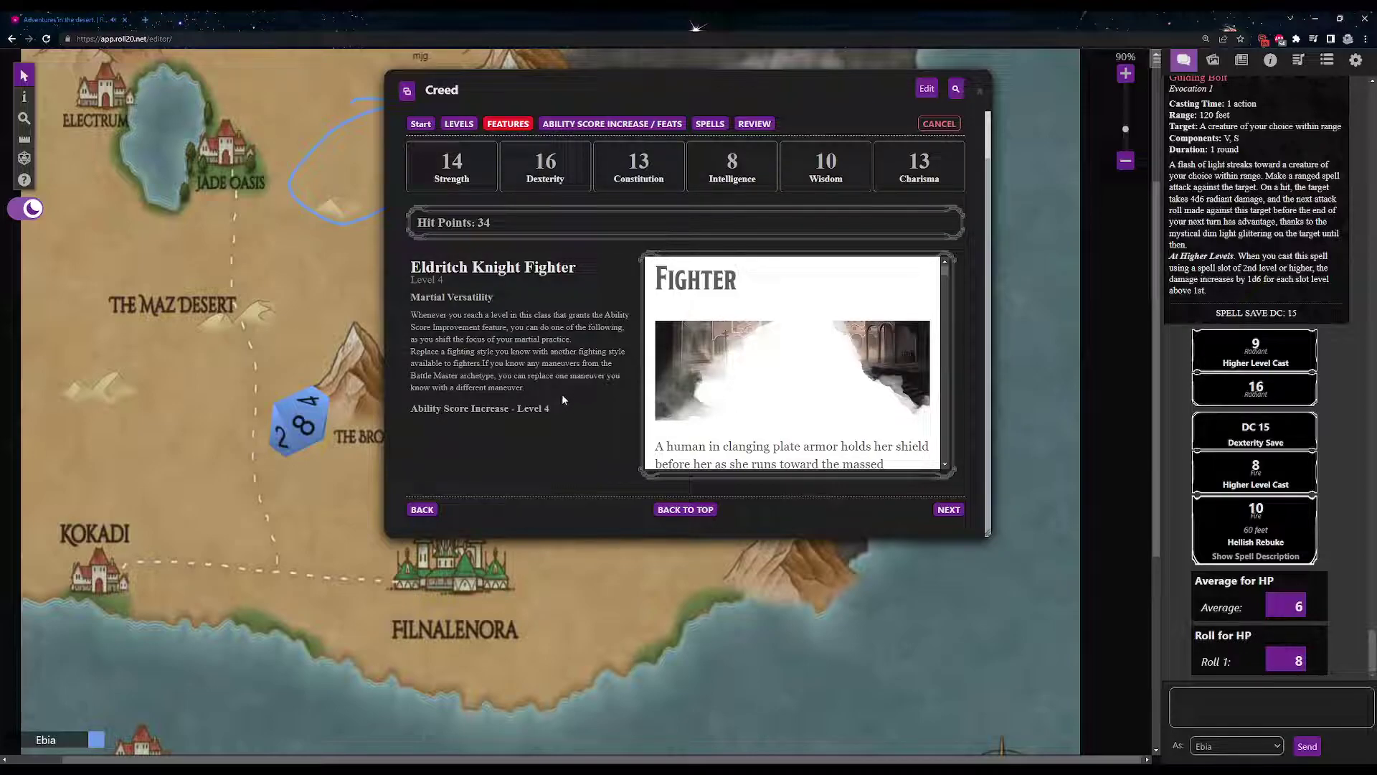
left_click(947, 509)
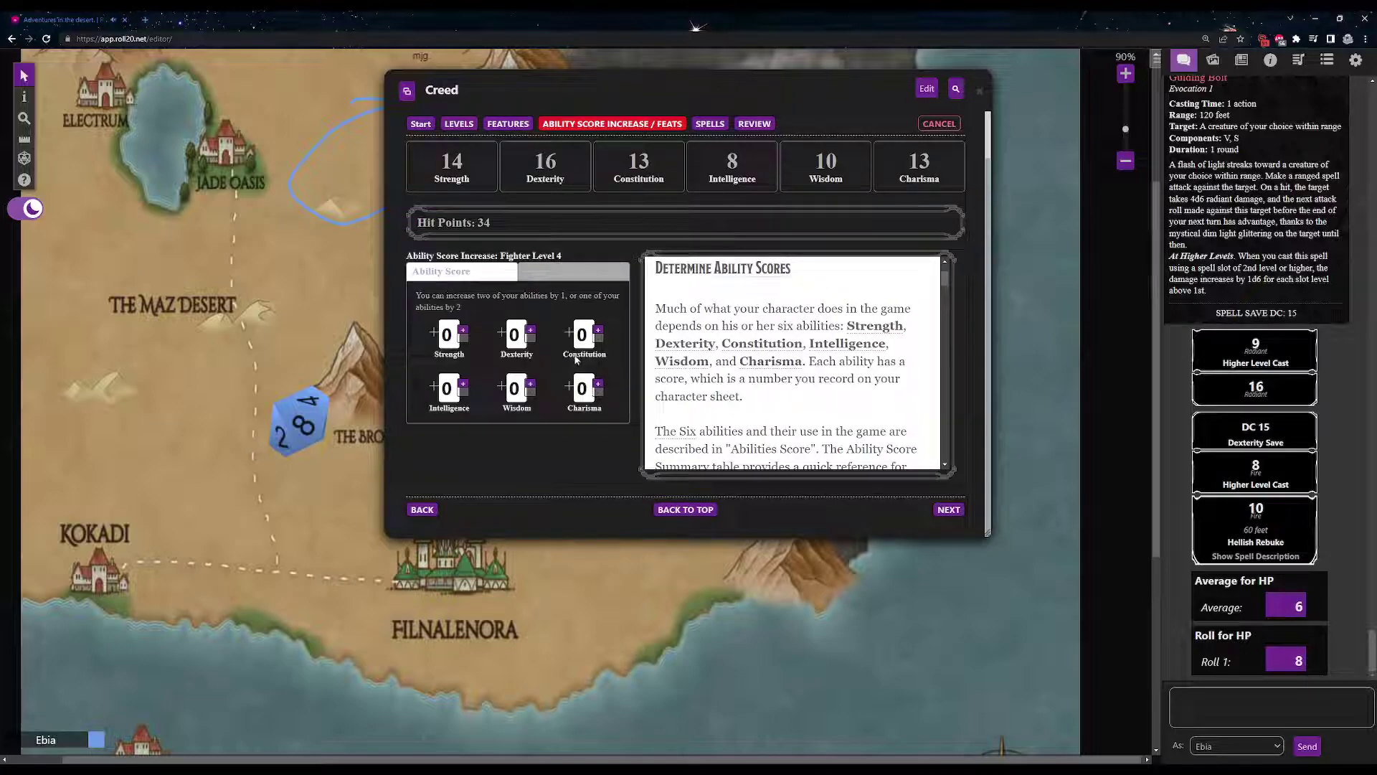
Step: Try raising Dexterity and Strength by 1 each, try Strength alone by 2, and clear the increases
left_click(530, 330)
left_click(463, 331)
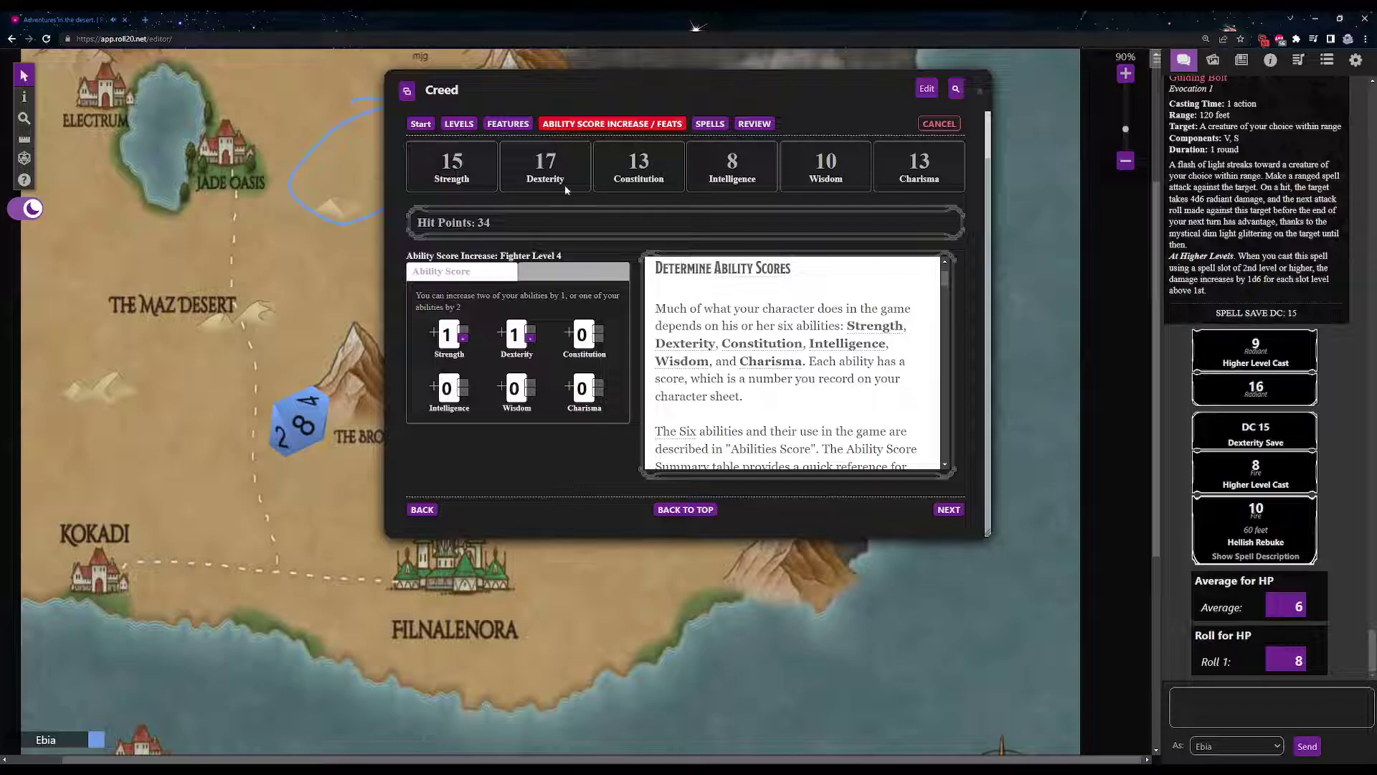
left_click(530, 338)
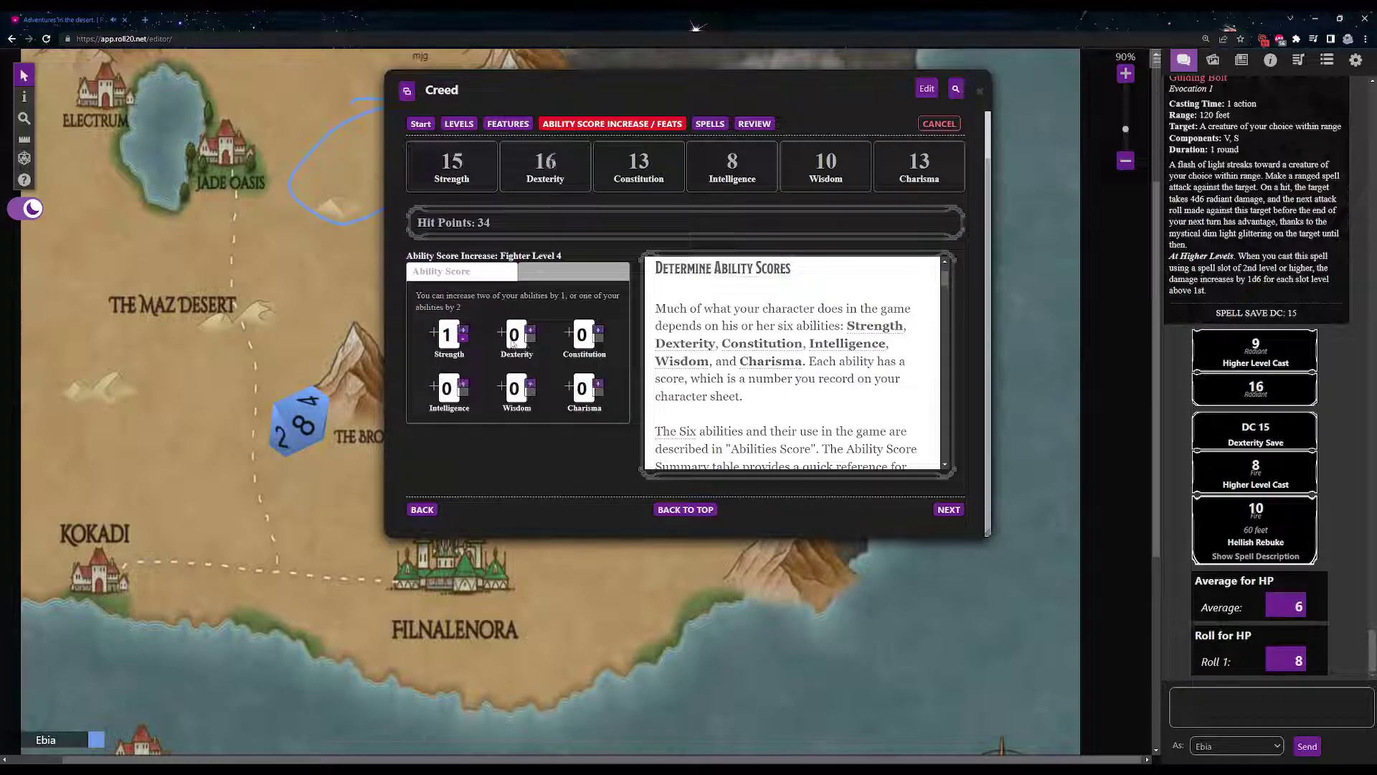
left_click(464, 330)
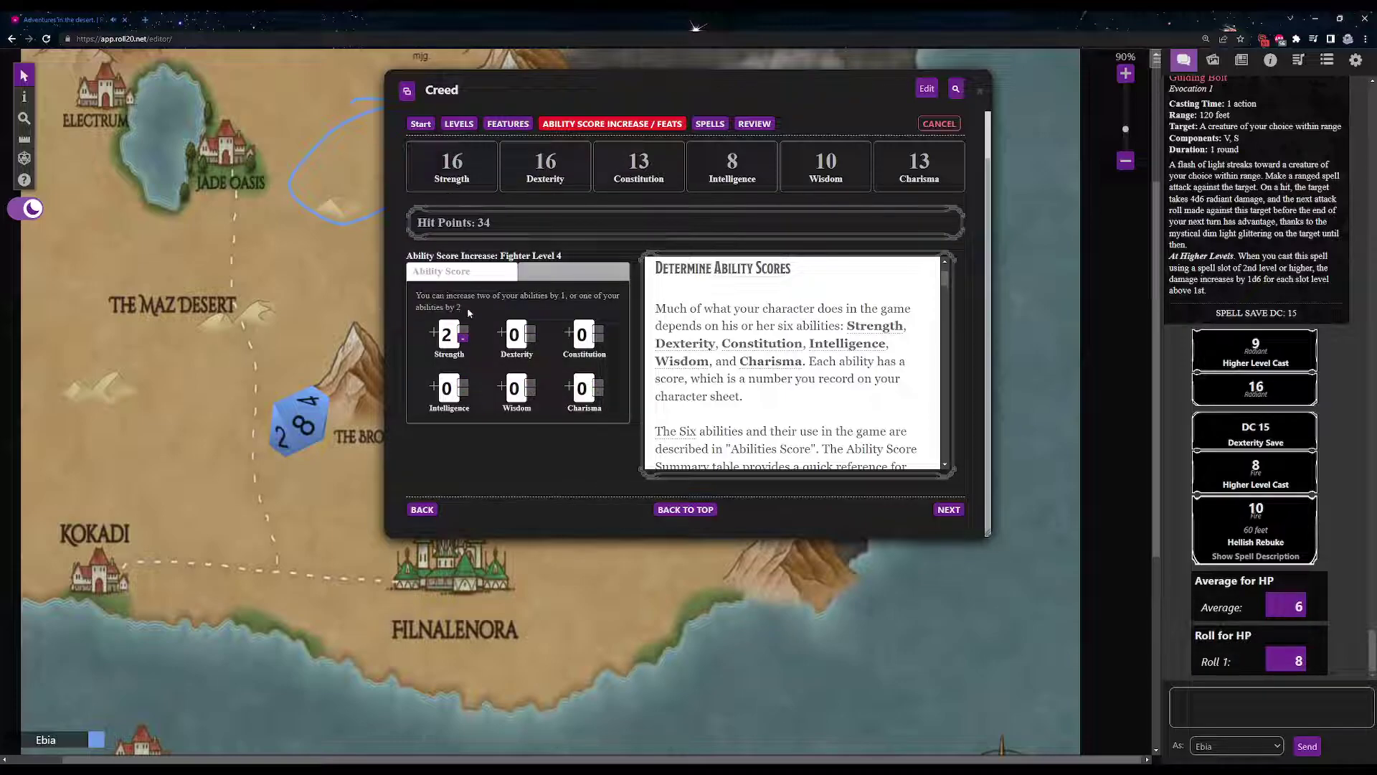
left_click(462, 339)
left_click(462, 338)
Step: Switch the level 4 improvement to a feat and check the prerequisite of Dragon Fear
left_click(561, 272)
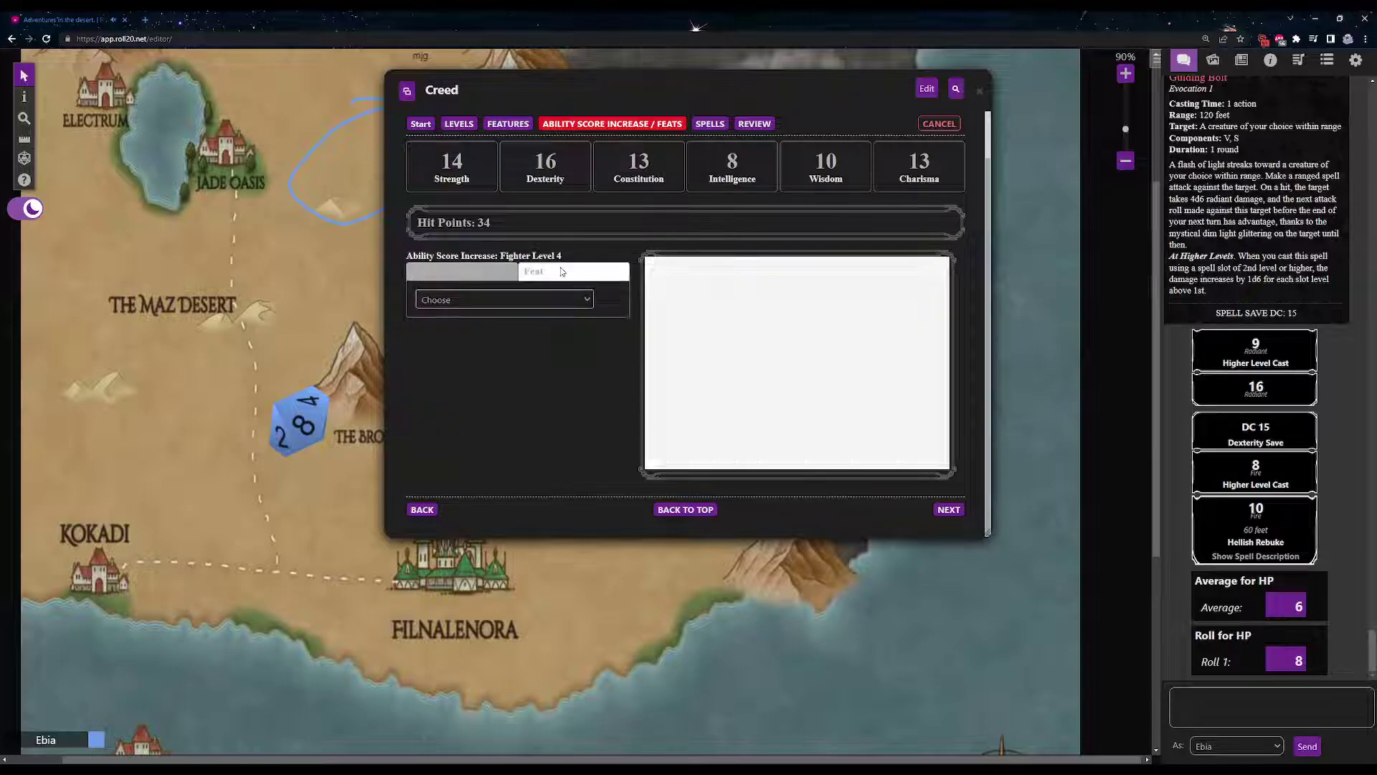
scroll(701, 337, "down", 3)
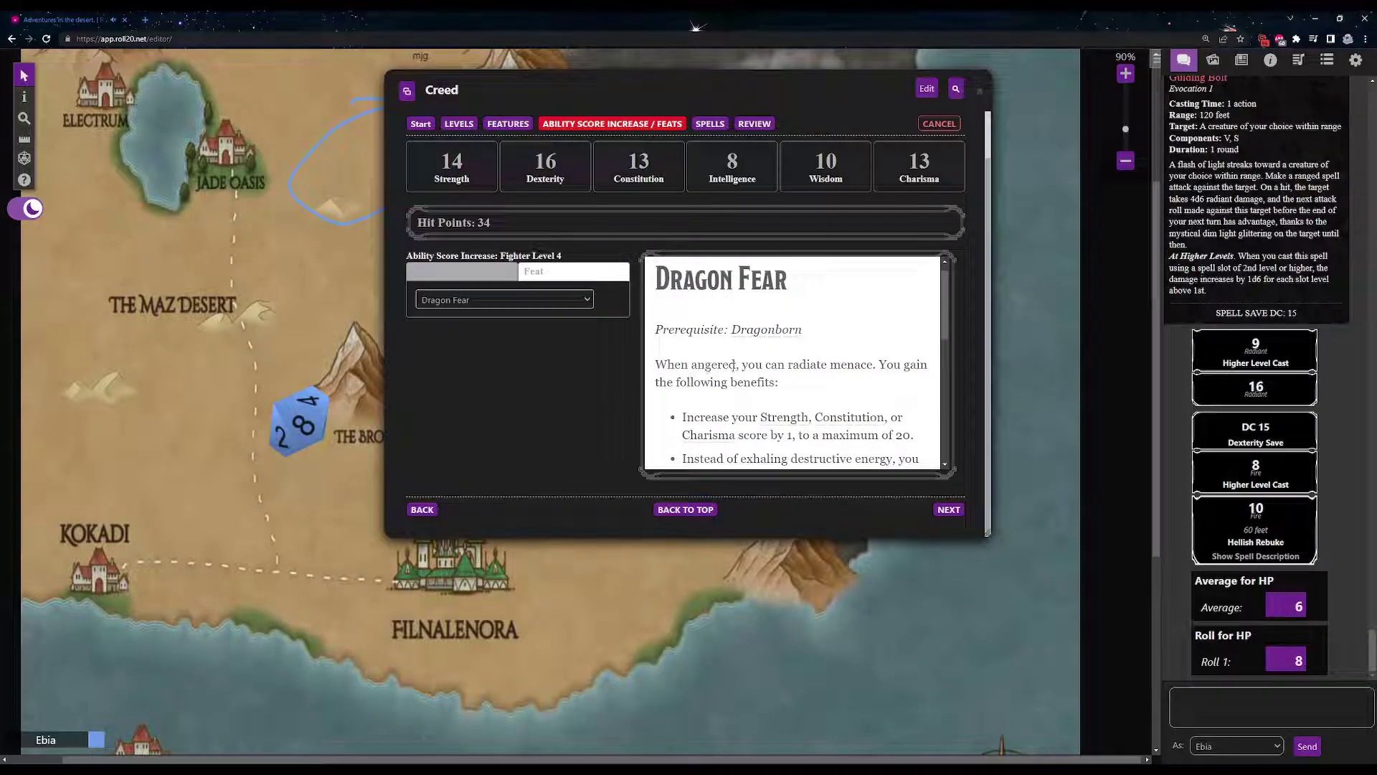
left_click_drag(817, 339, 717, 341)
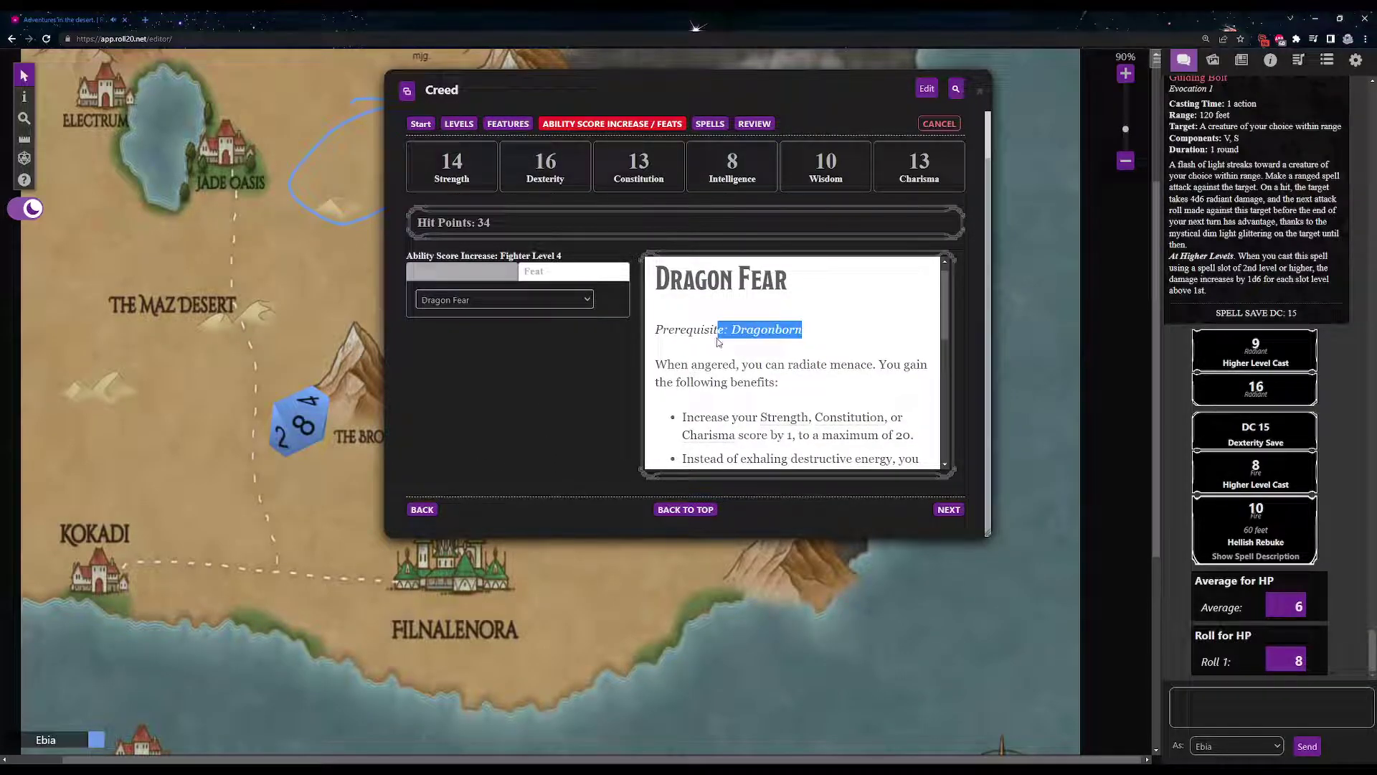
left_click(717, 341)
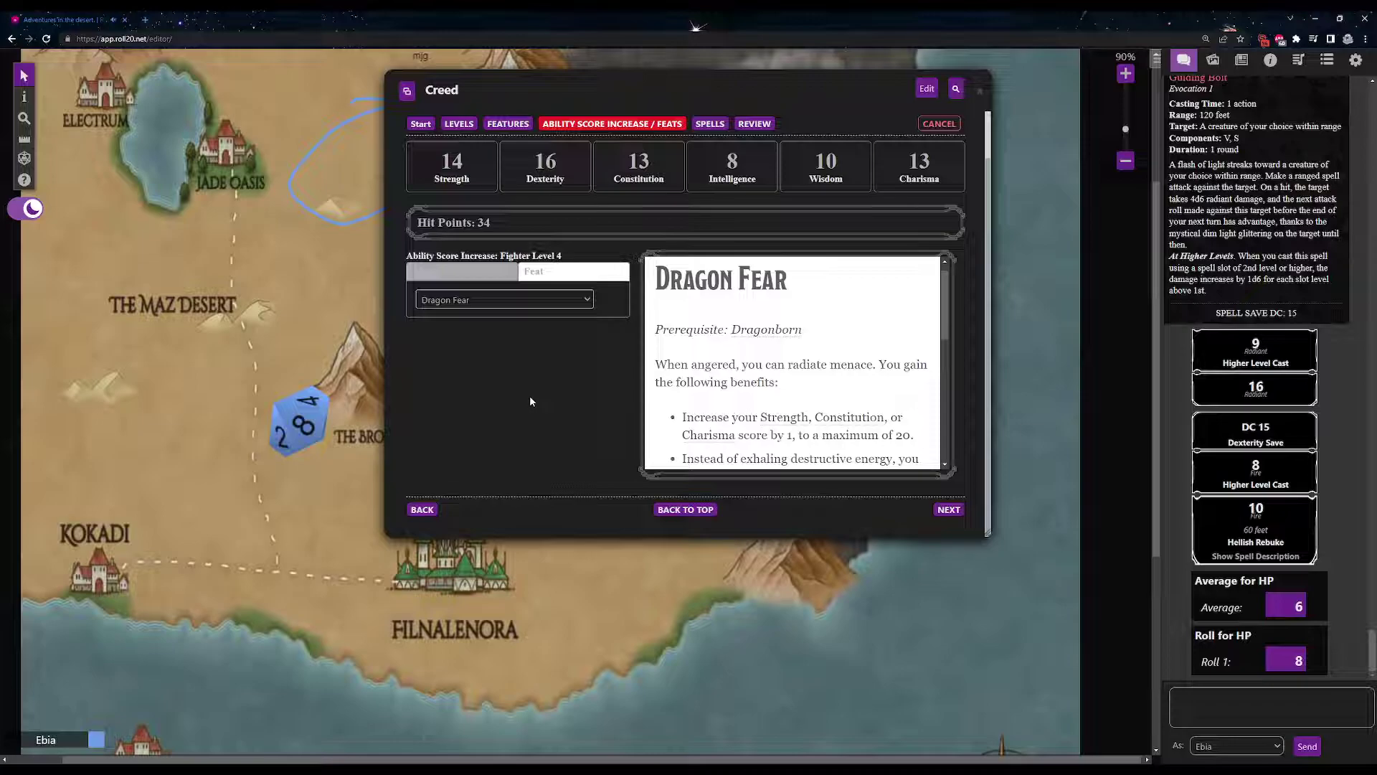
Step: Choose the Infernal Constitution feat, read its benefits and proceed to the spells stage
left_click(518, 515)
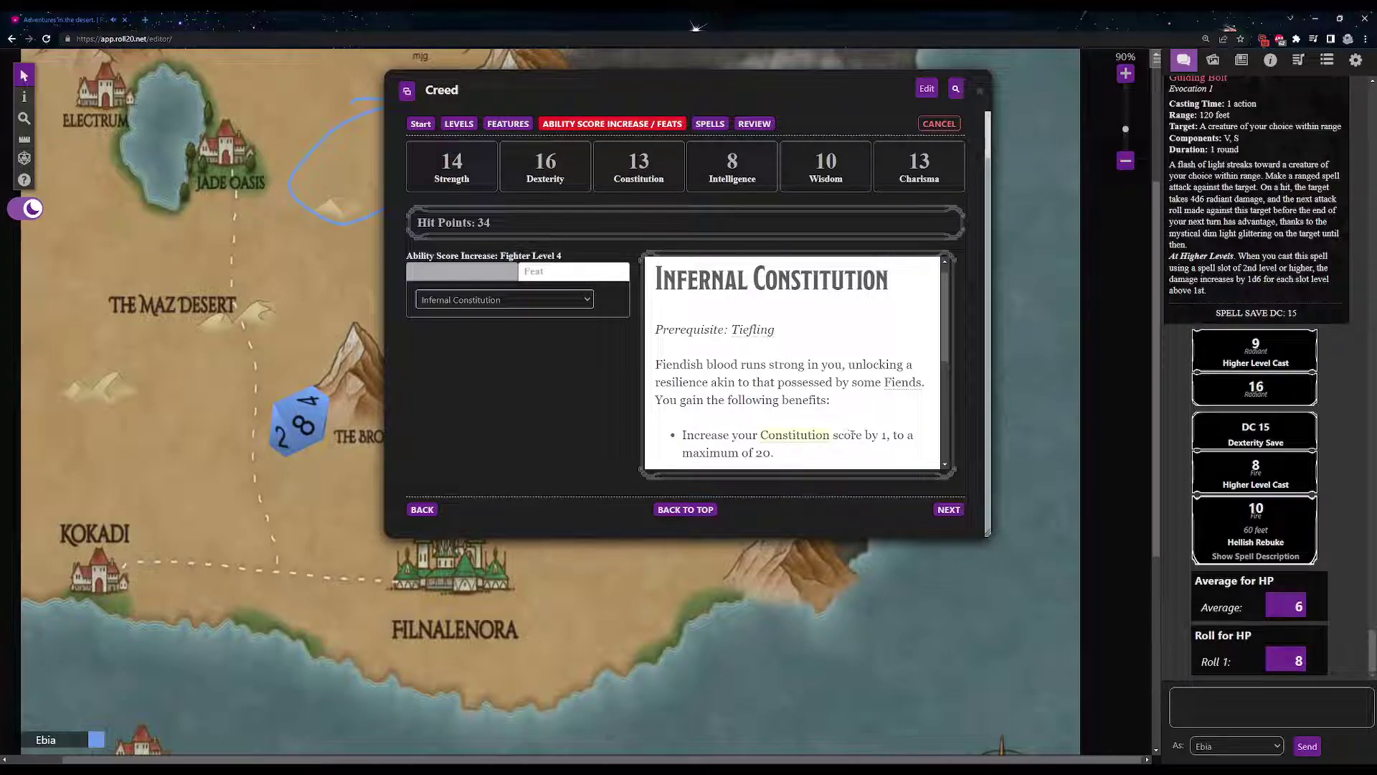
scroll(848, 435, "down", 2)
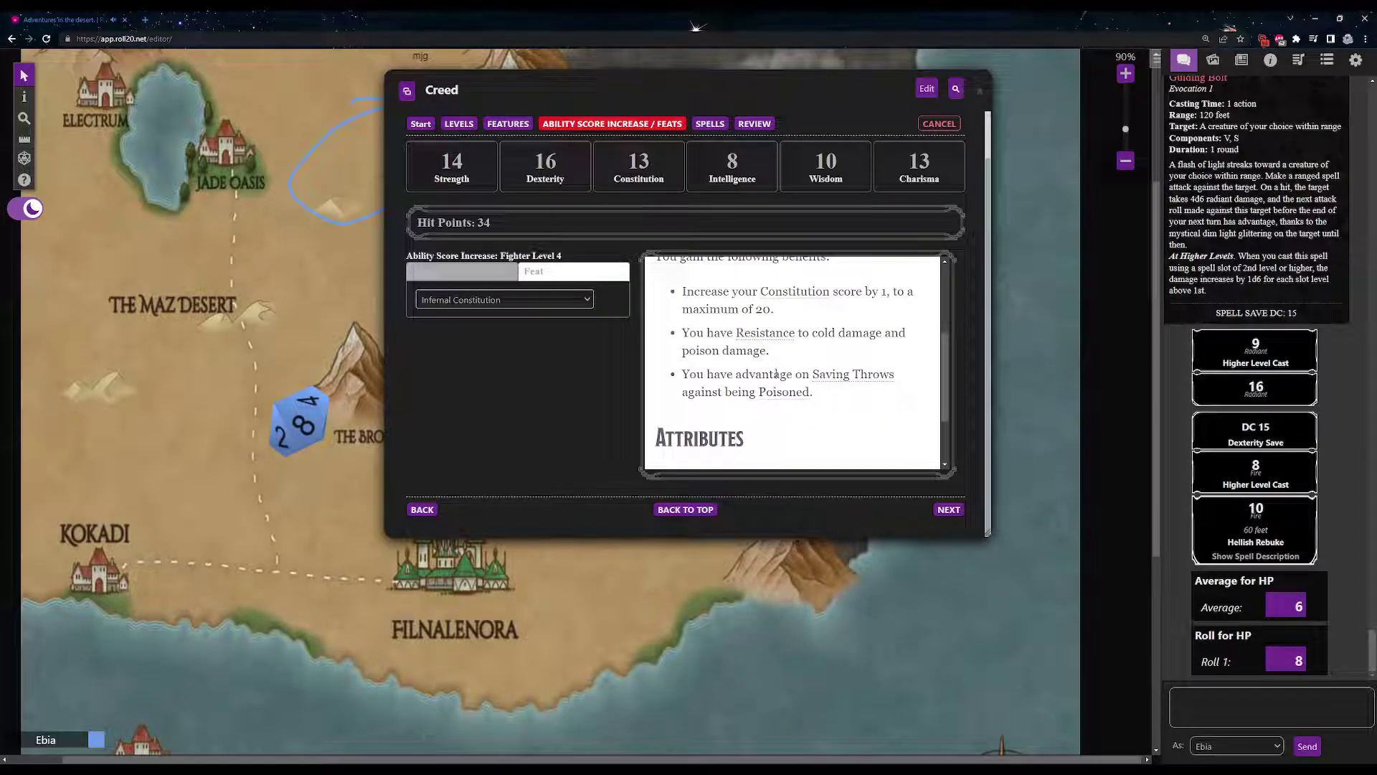
scroll(776, 369, "down", 1)
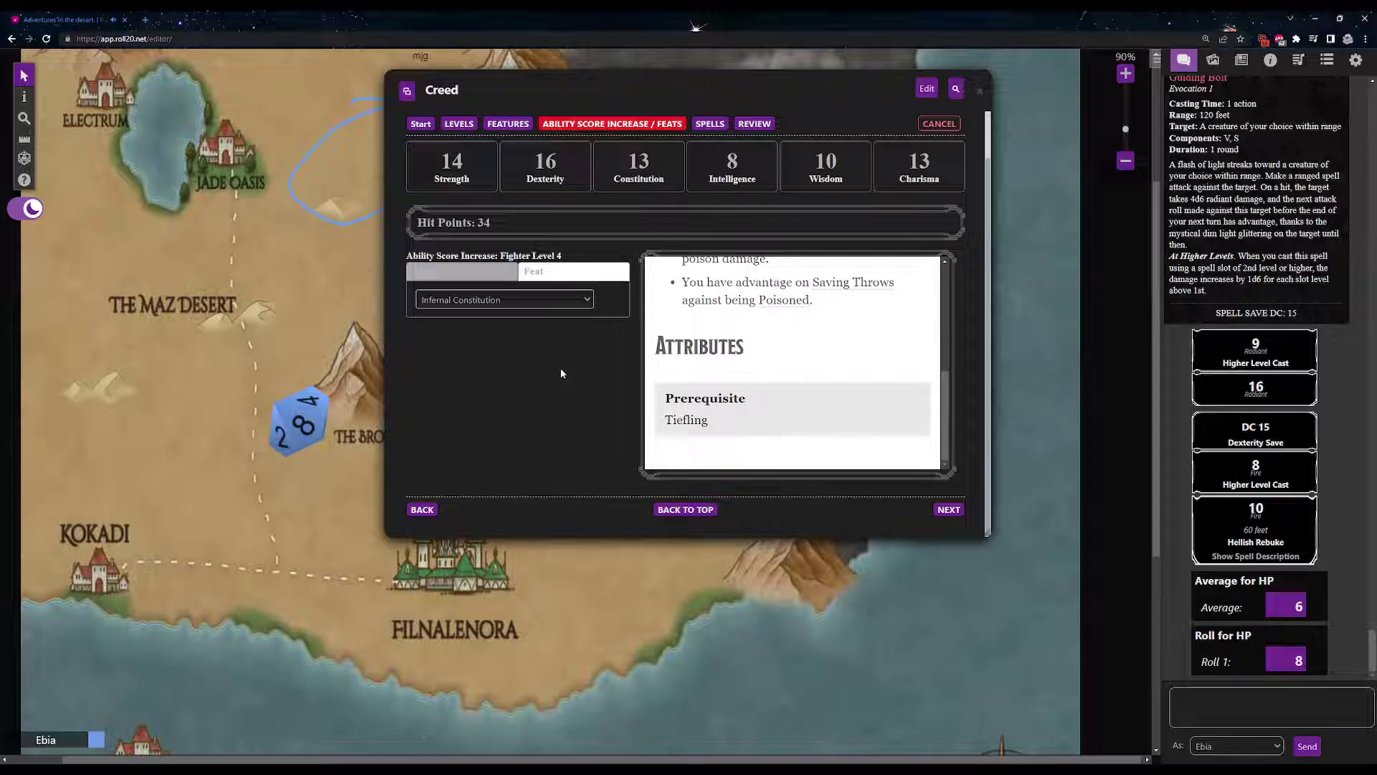
left_click(961, 510)
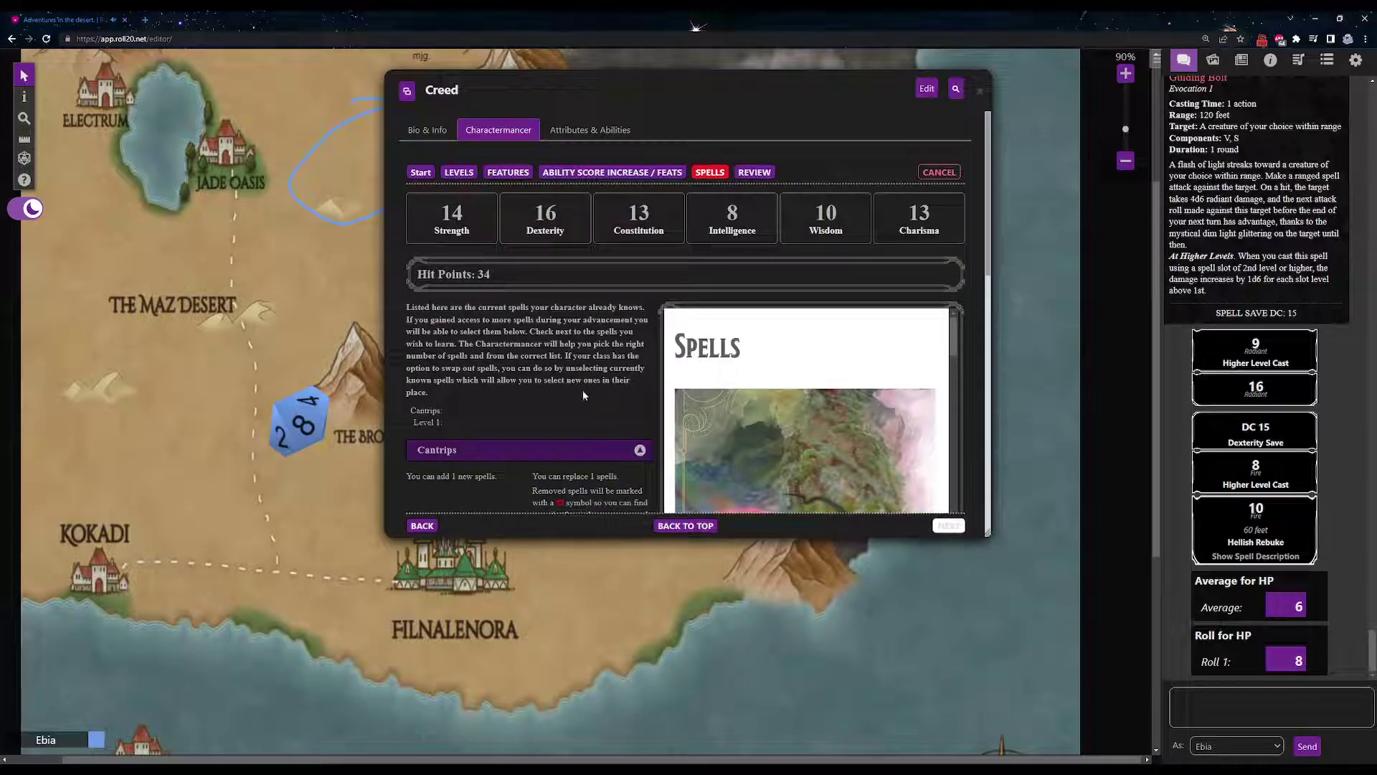
Step: Add the level 1 spell Magic Missile, proceed to the review and apply the level 4 changes
scroll(582, 390, "down", 10)
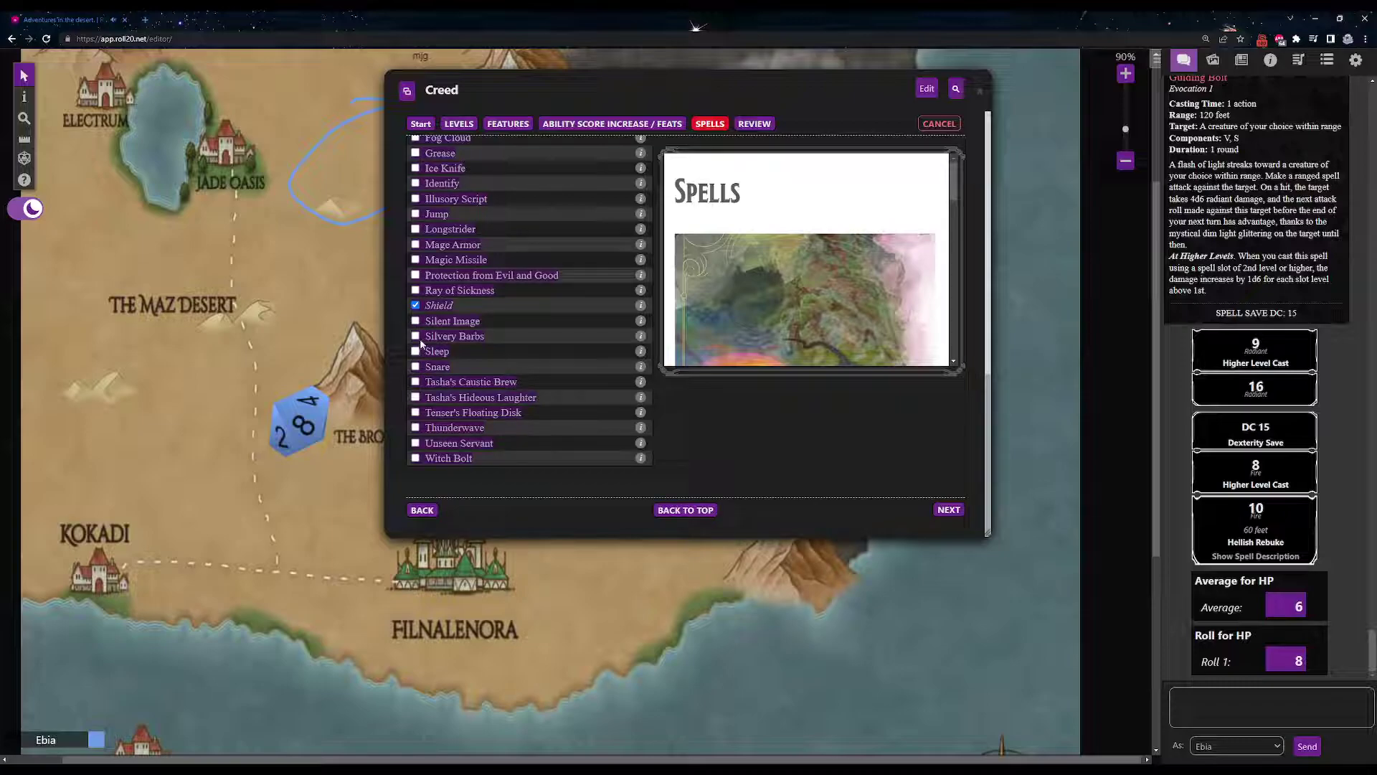
left_click(416, 260)
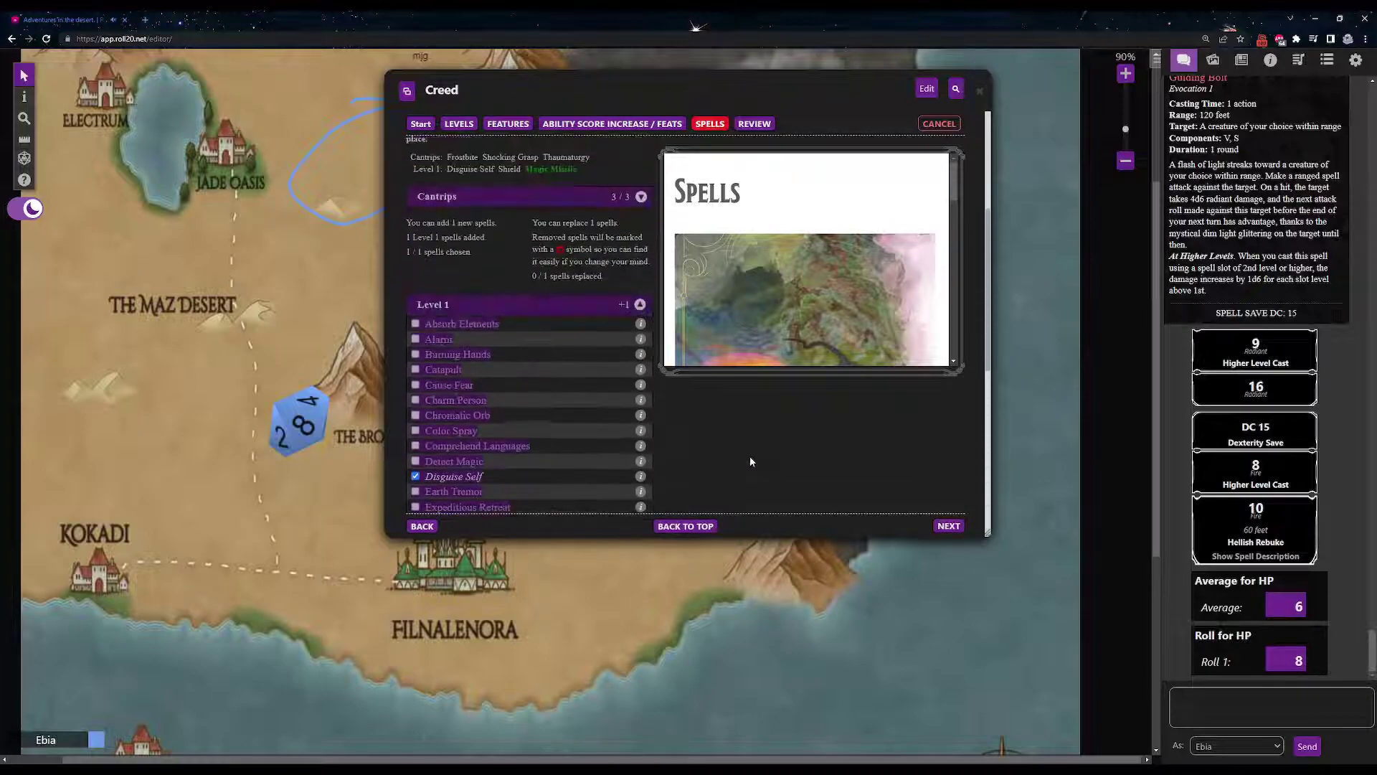
left_click(935, 529)
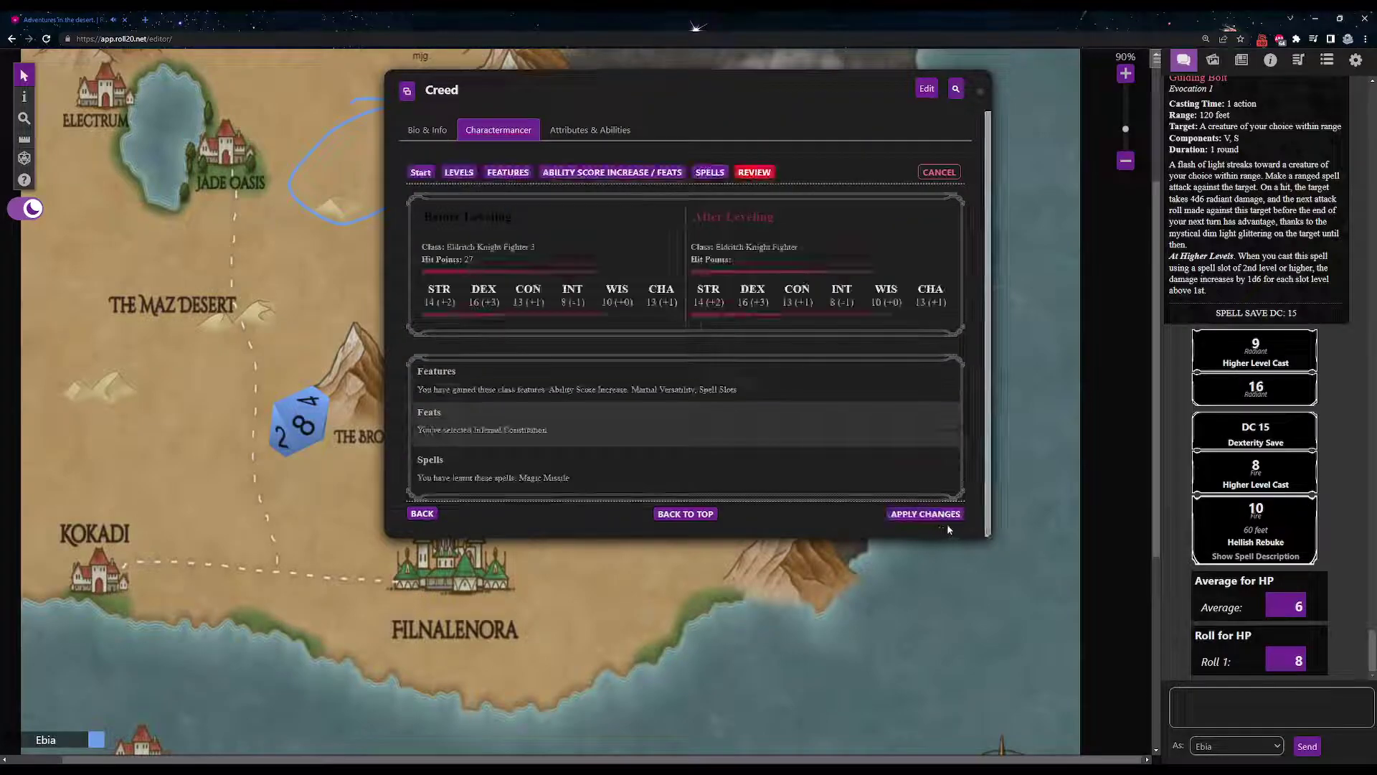
left_click(941, 523)
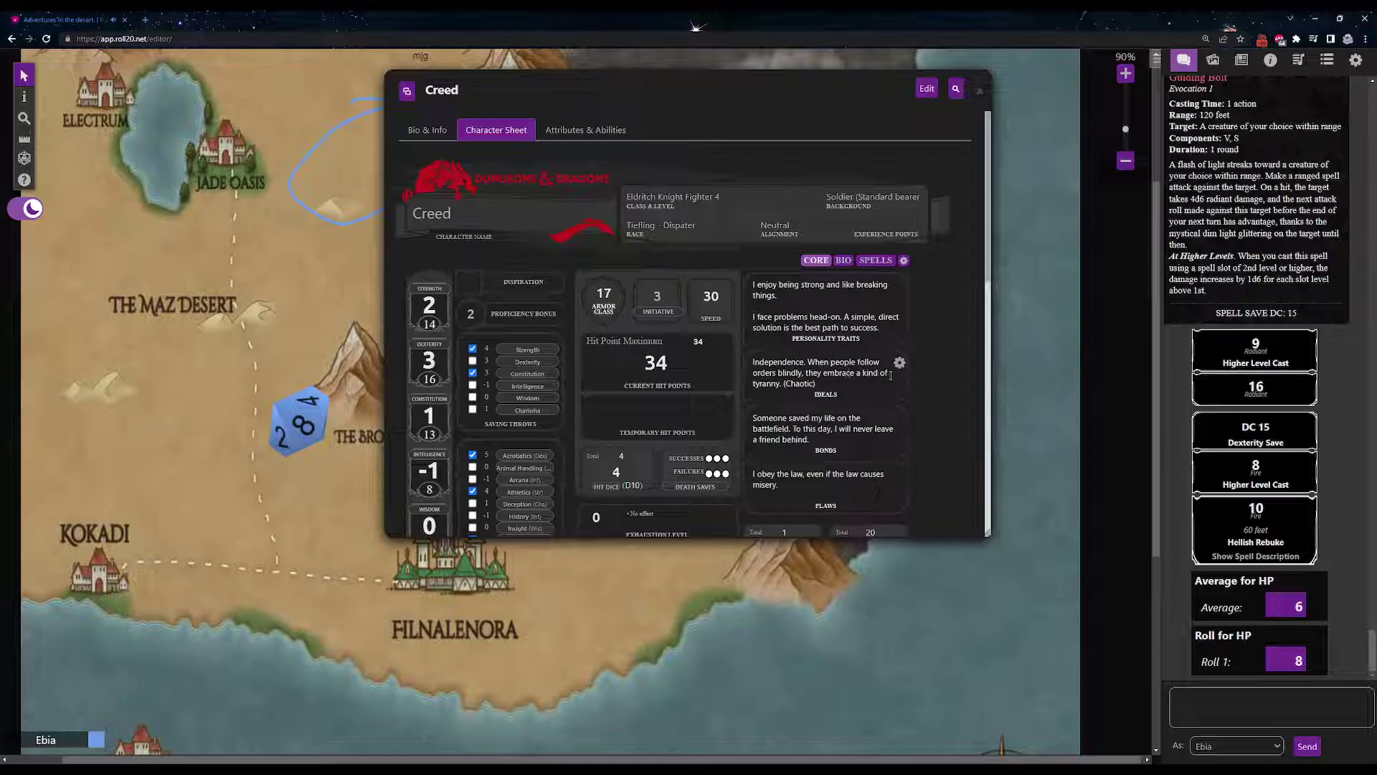
Step: Set Creed's Constitution score to 14 and look over the attacks and features on the core page
left_click(434, 435)
key("BackSpace")
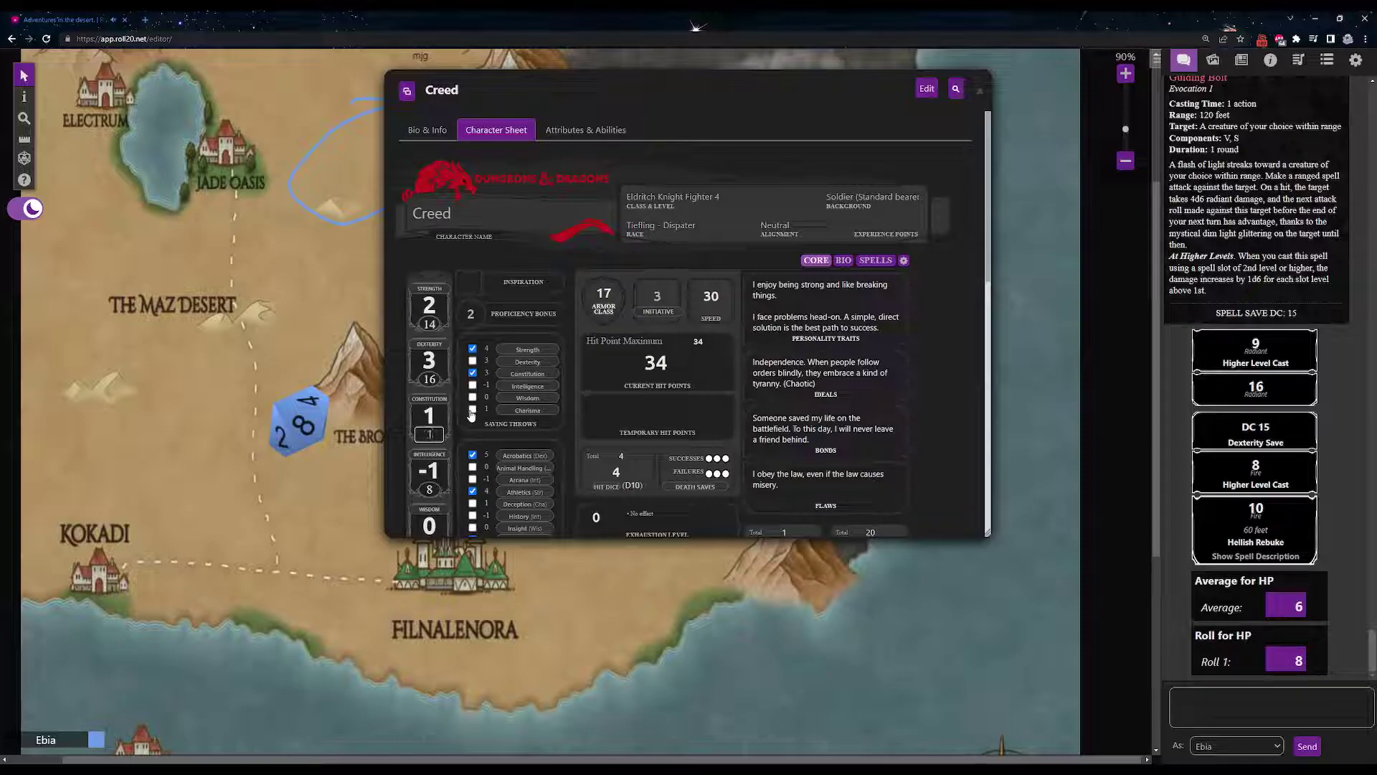
type("4")
key("Return")
scroll(930, 340, "down", 2)
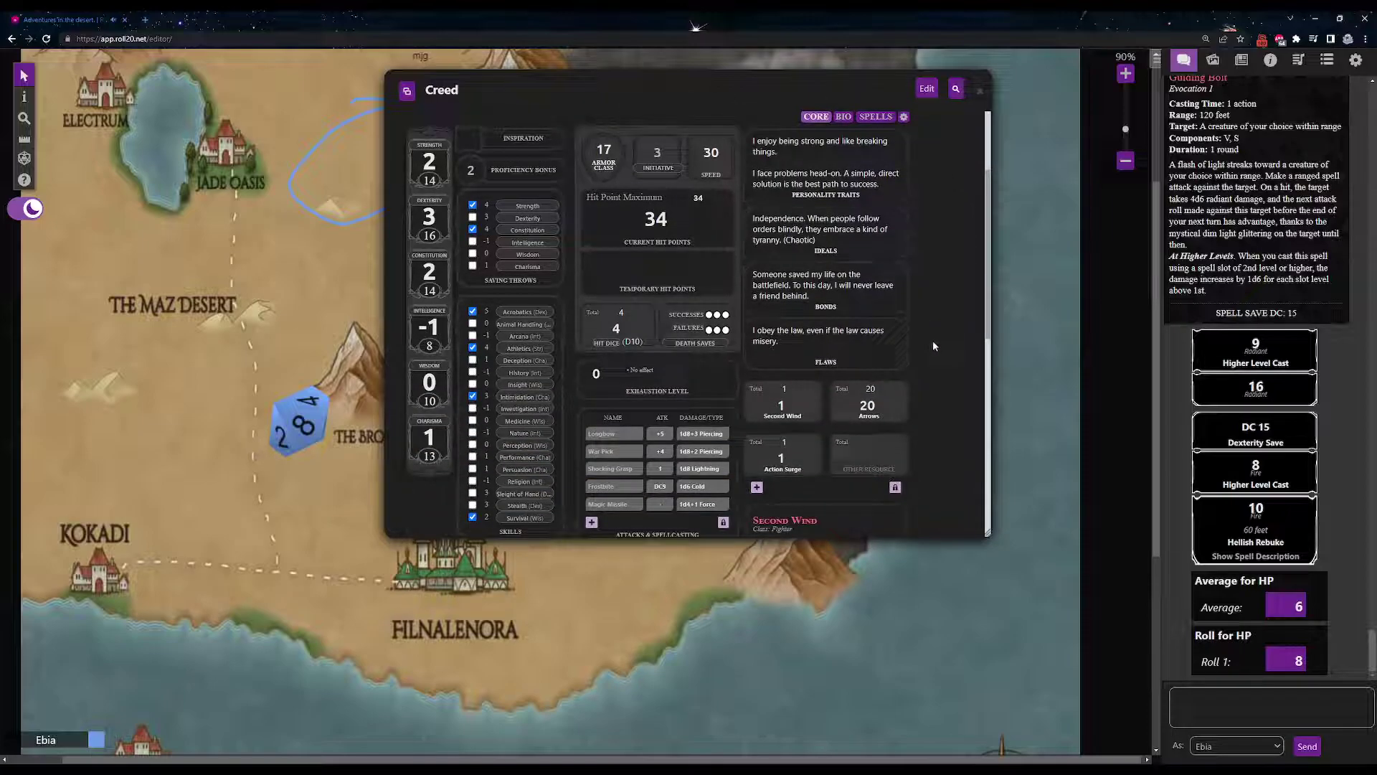
scroll(932, 344, "down", 4)
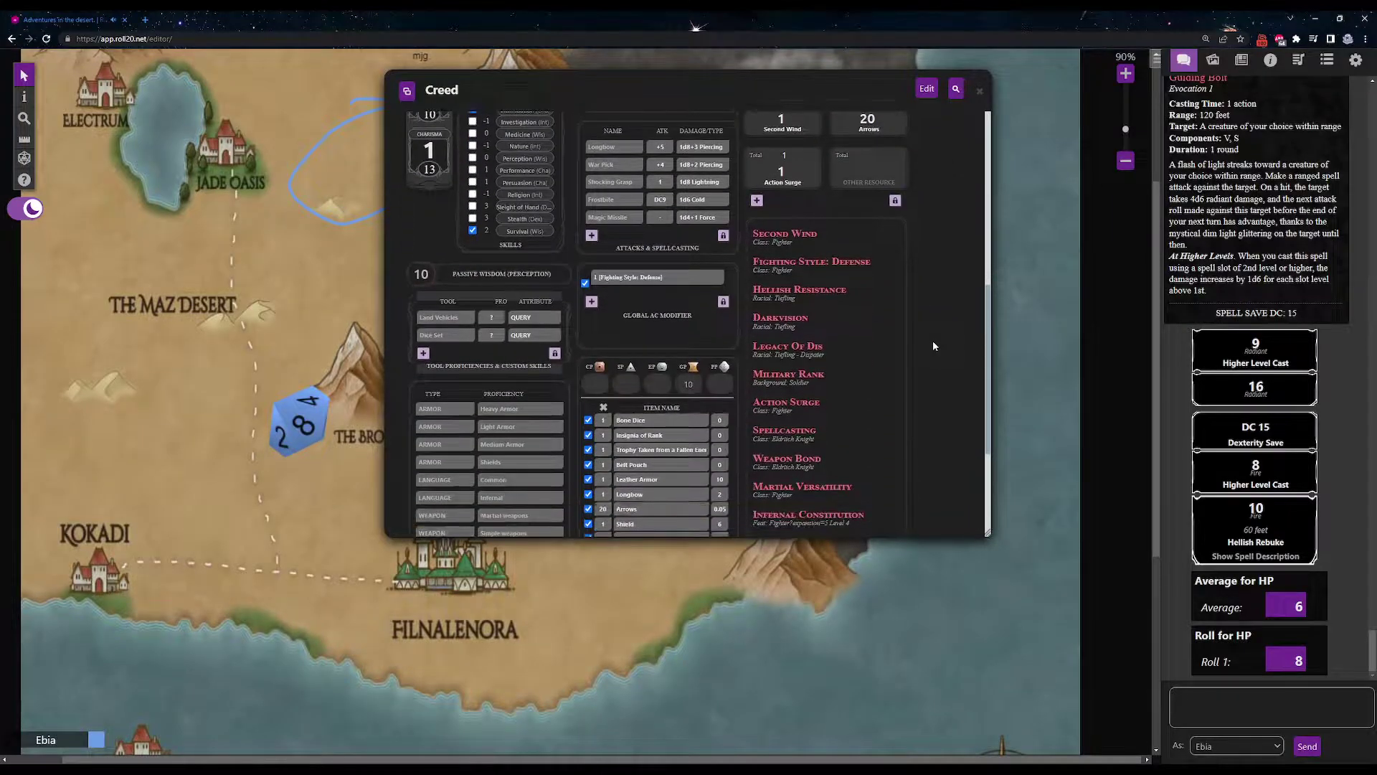
Step: Search the compendium for leather armor and add Leather Armor +1 to Creed's character sheet
left_click(1270, 60)
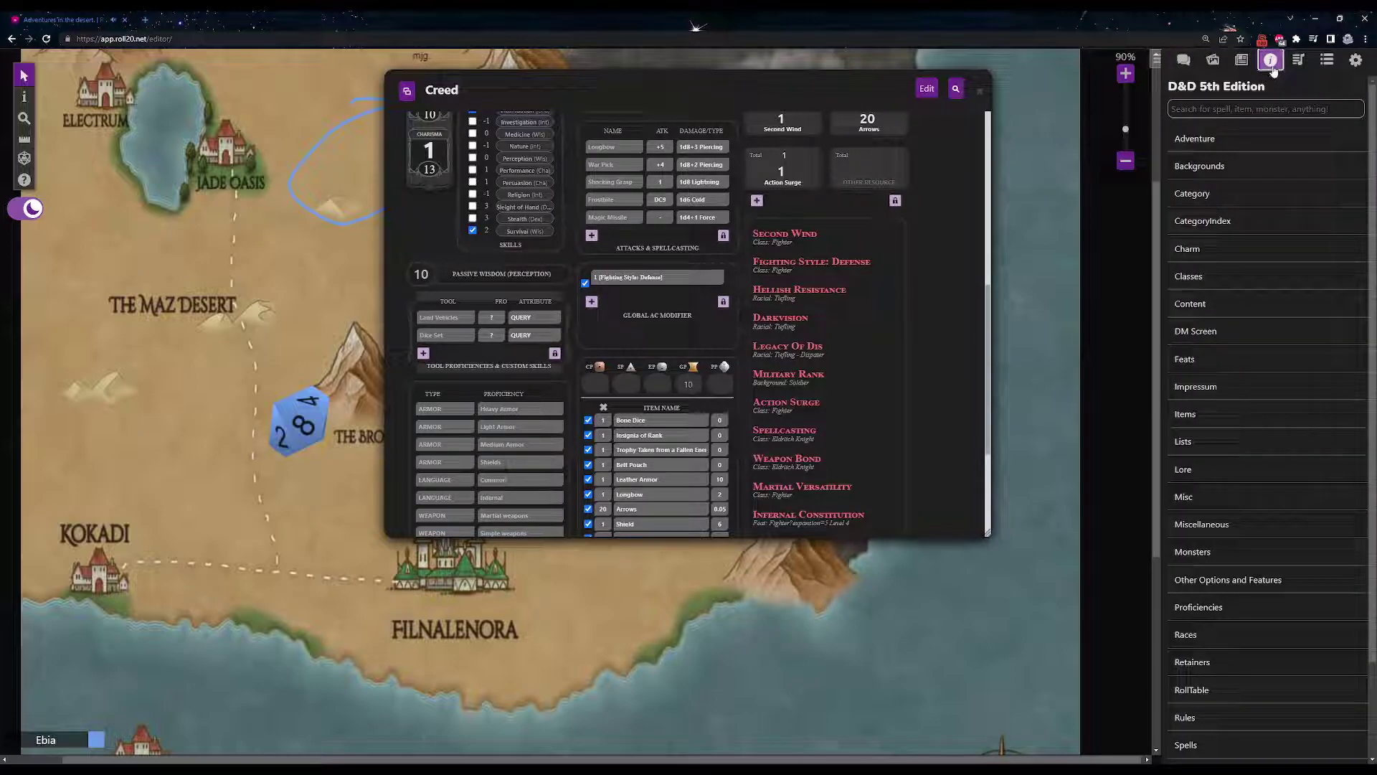
left_click(1284, 108)
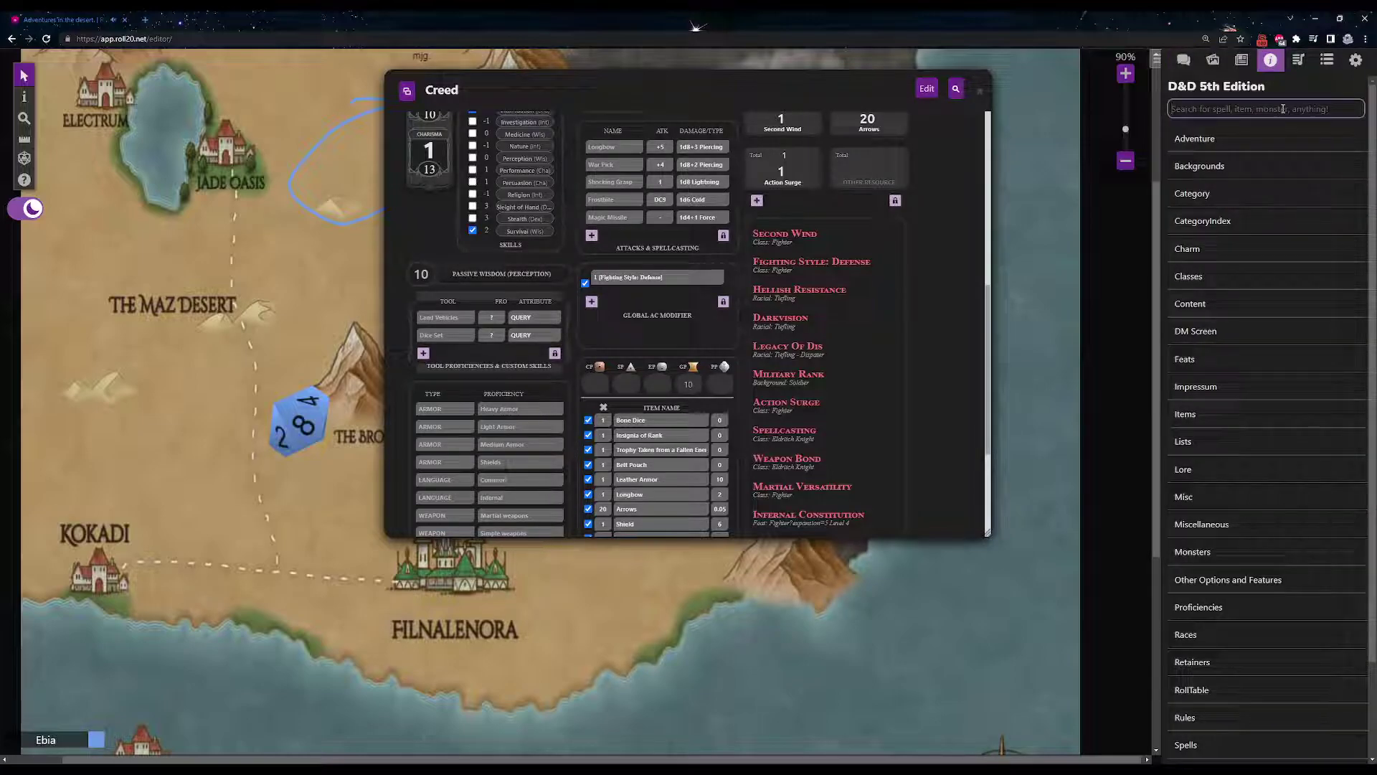
scroll(1291, 216, "down", 2)
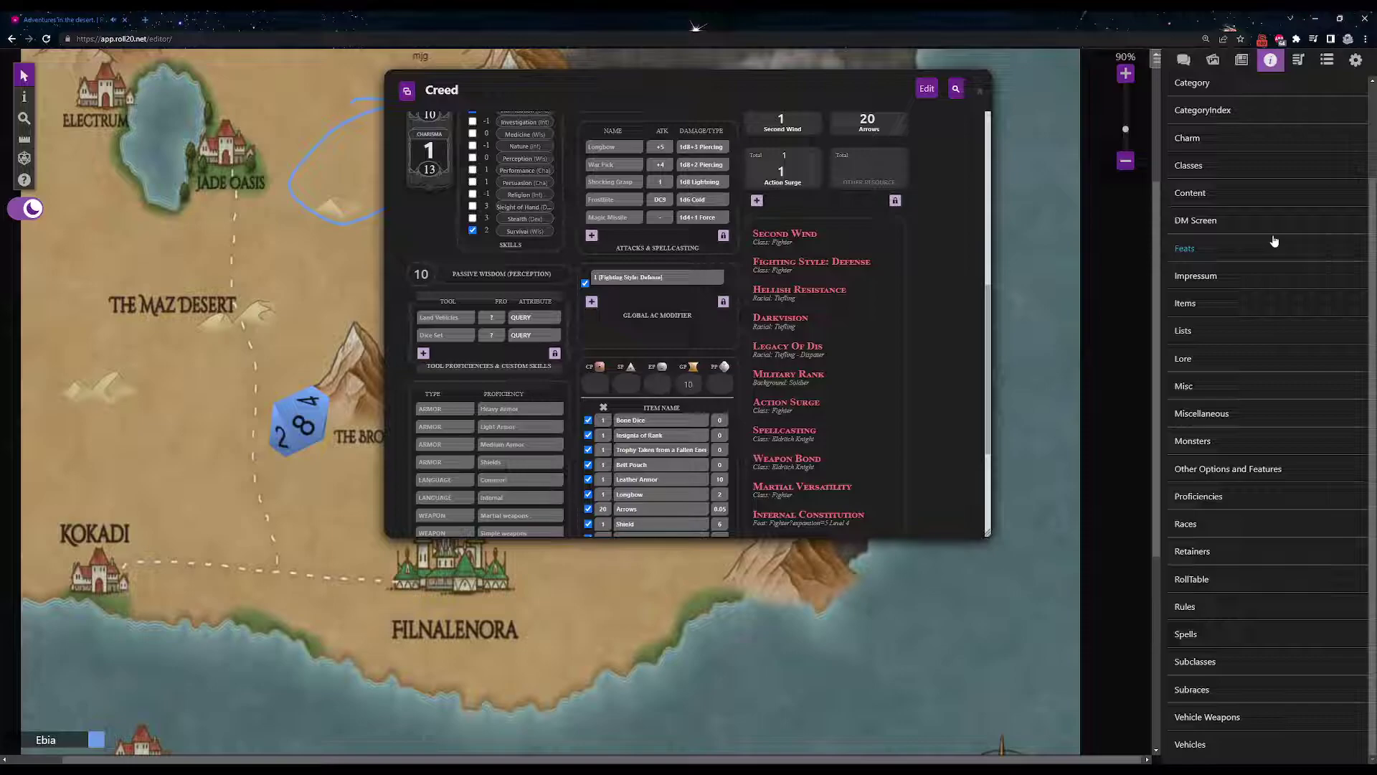
scroll(1274, 241, "up", 2)
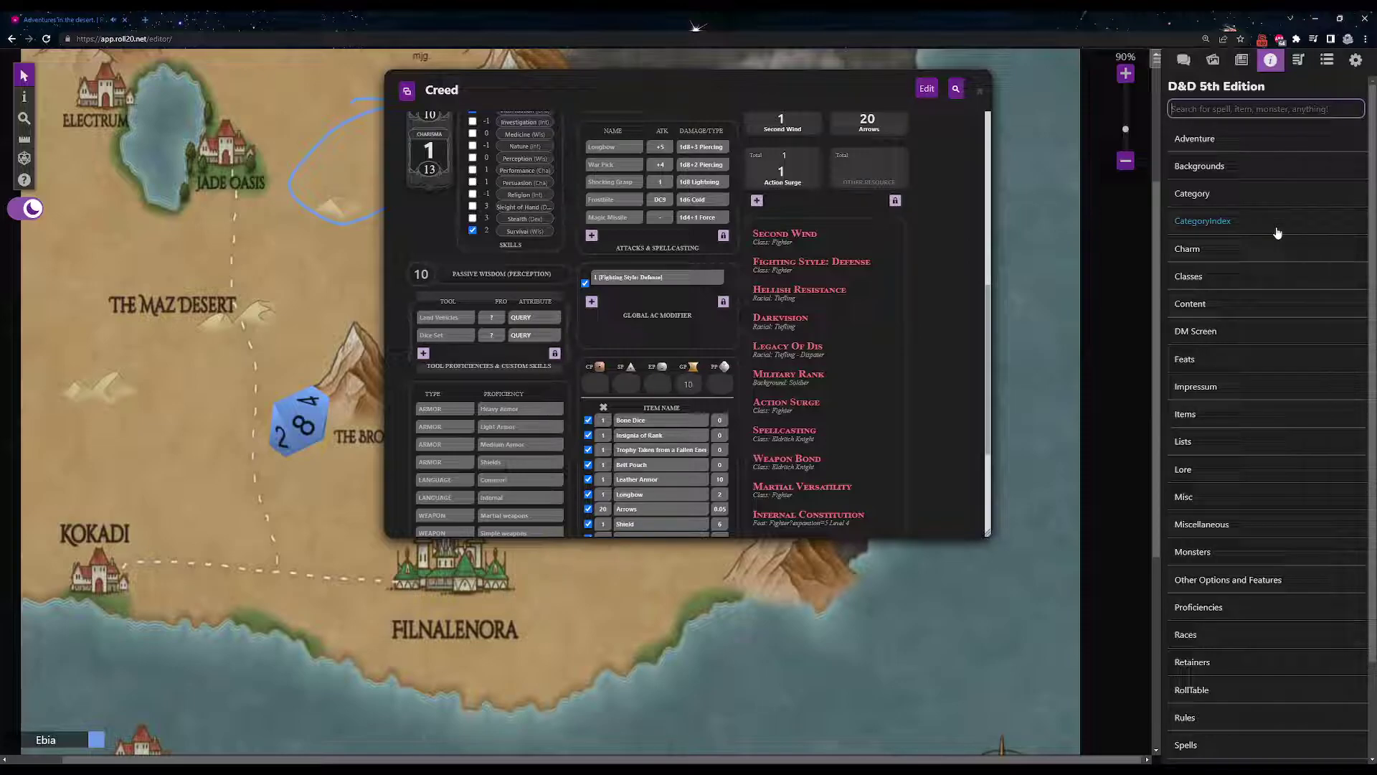
type("leather armor")
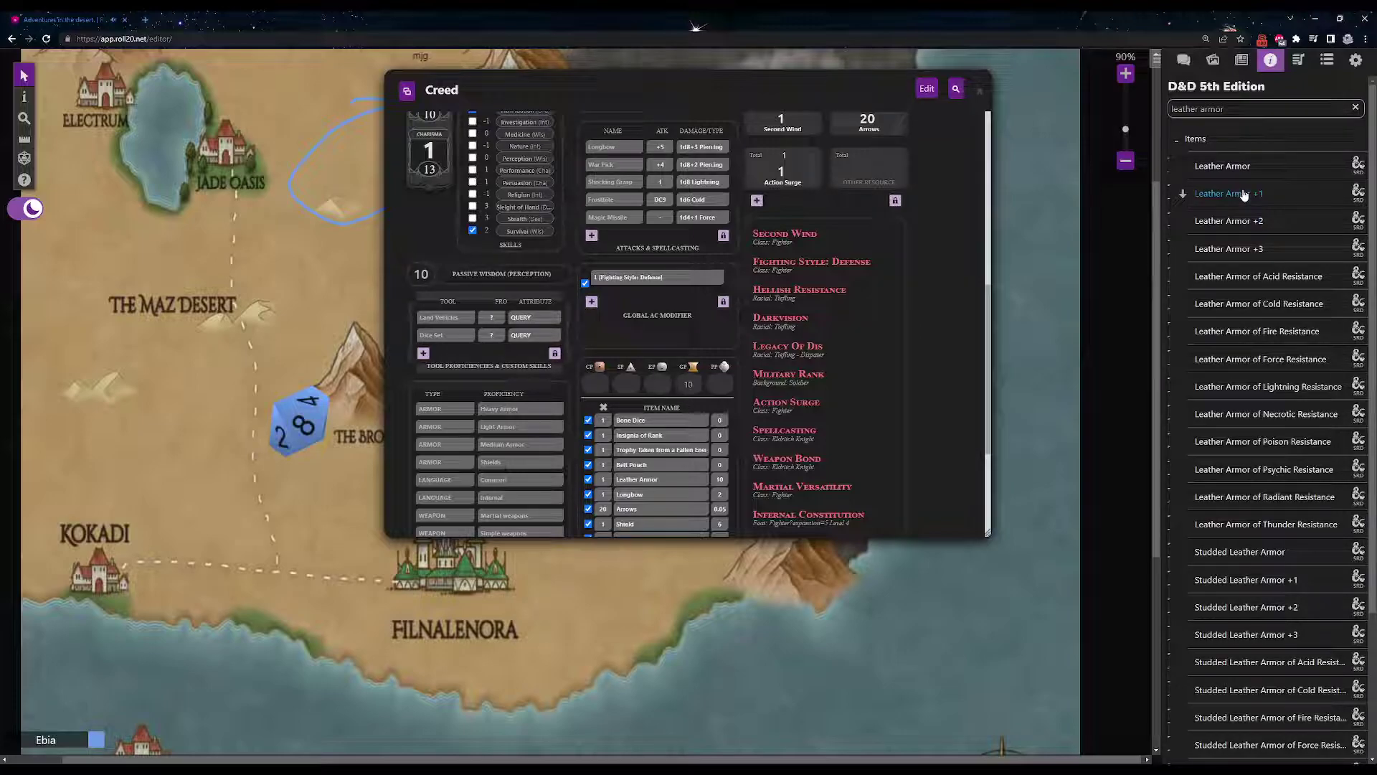
left_click_drag(1244, 195, 756, 285)
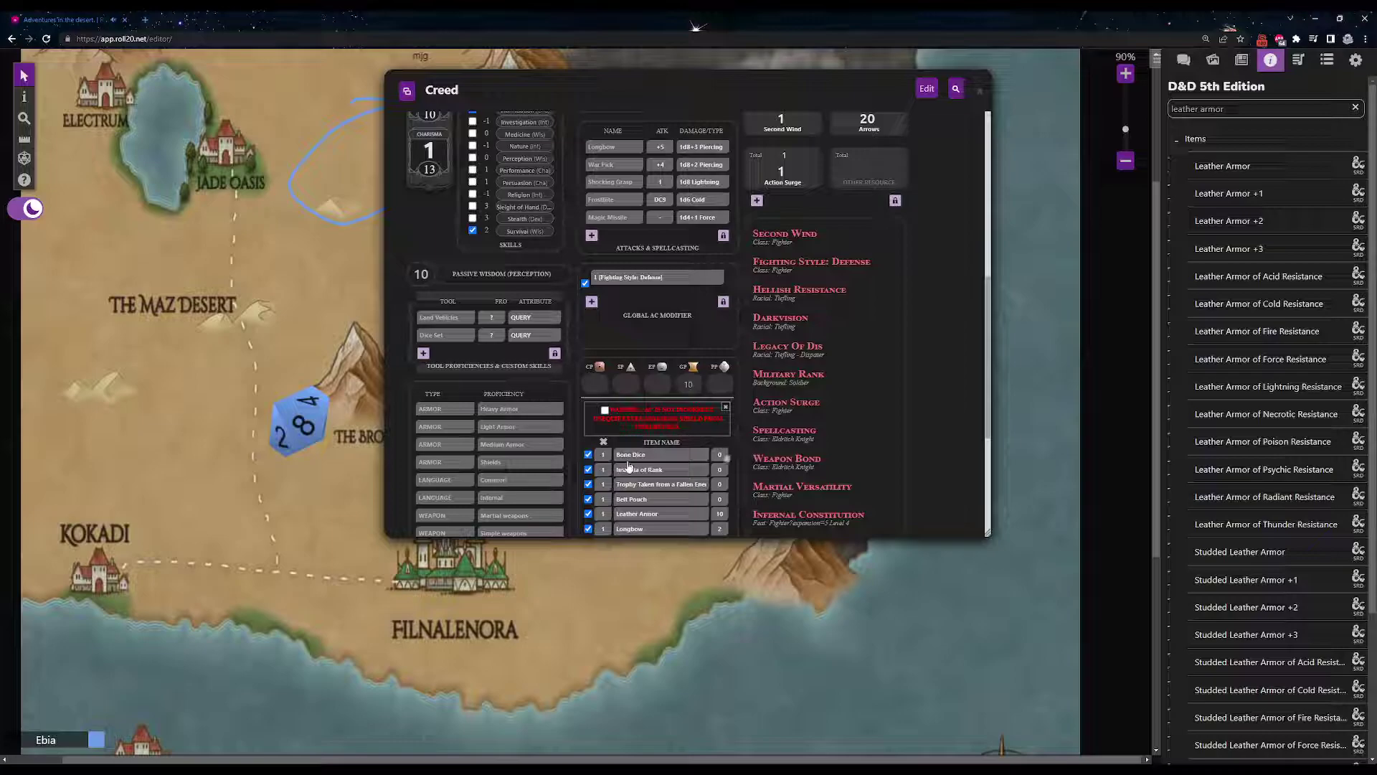
Step: Unequip the plain Leather Armor in Creed's inventory and check the armor class
left_click(588, 514)
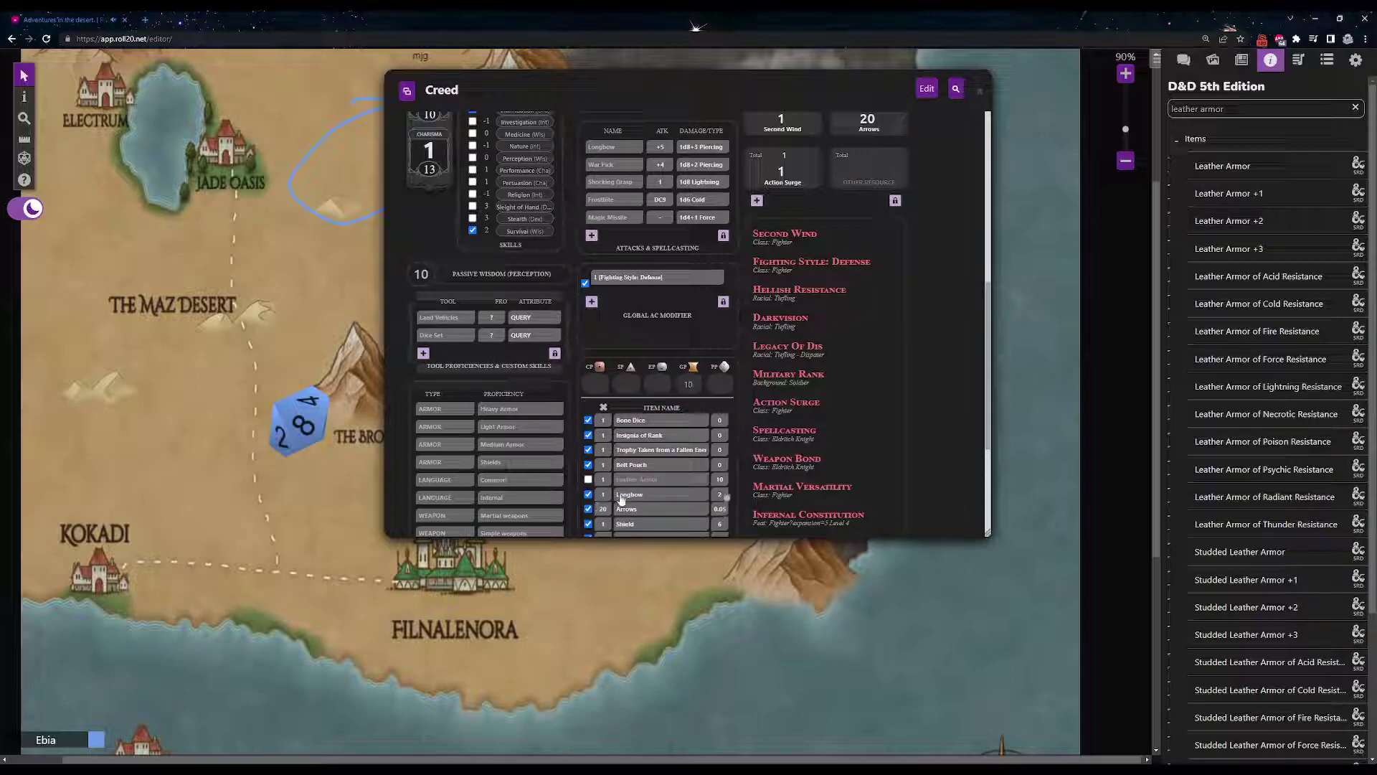
scroll(617, 482, "down", 3)
scroll(631, 459, "up", 10)
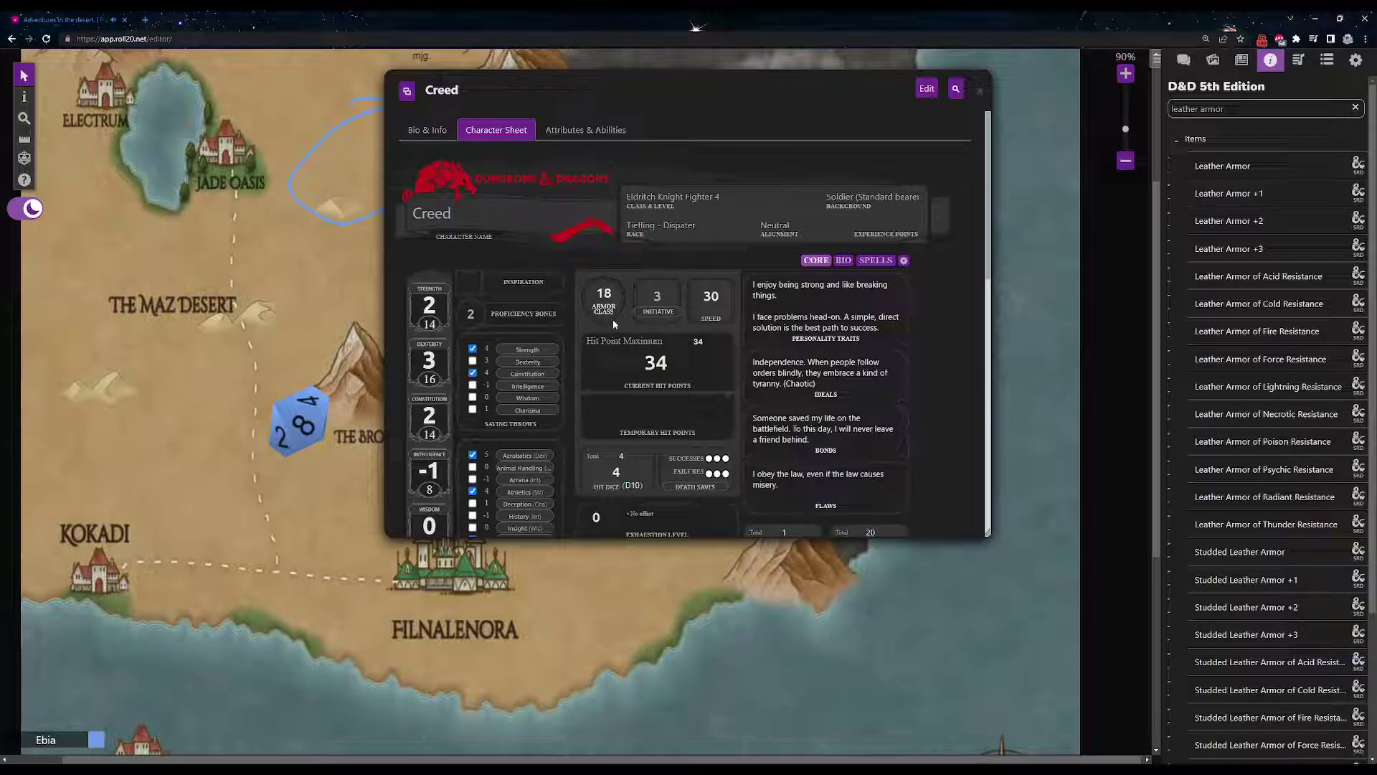
Step: Search the compendium for flail and add the basic Flail to Creed's sheet
triple_click(1245, 105)
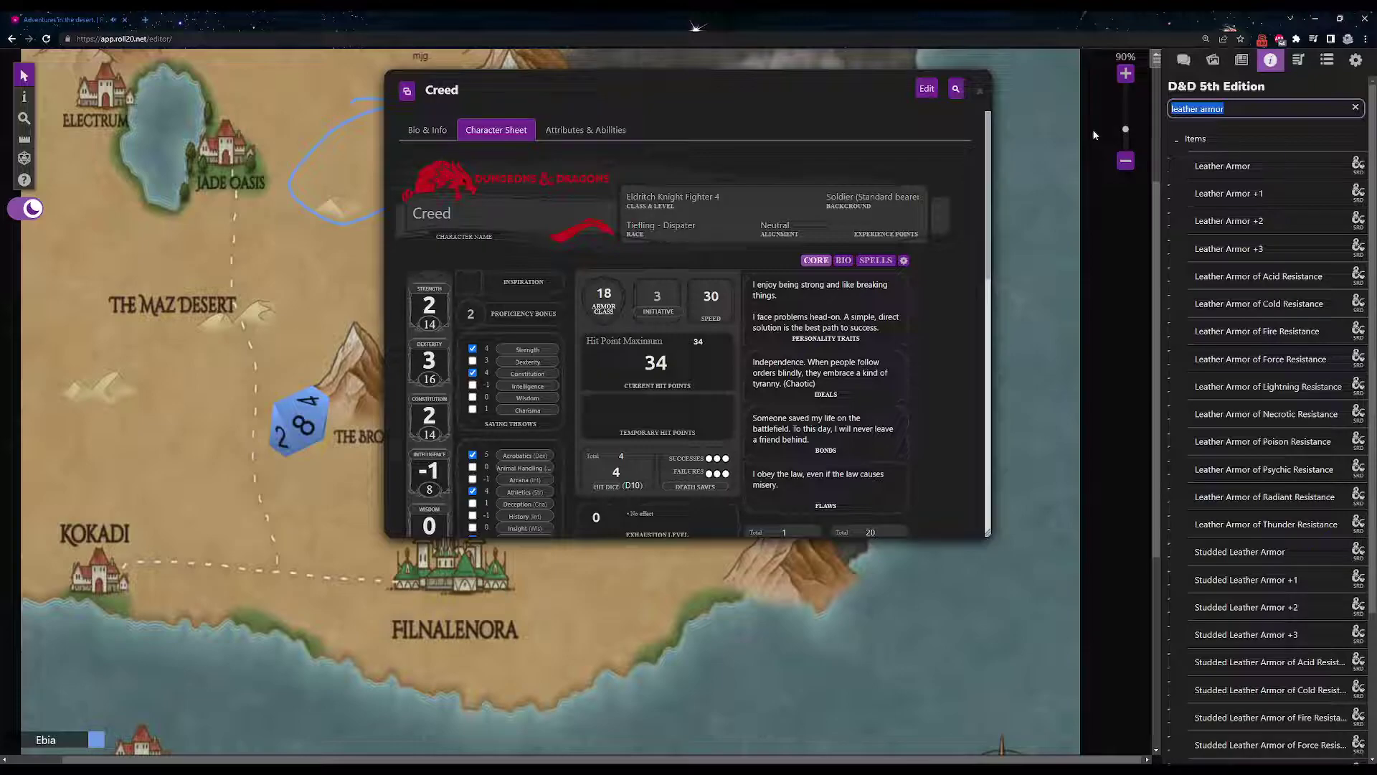
type("flail")
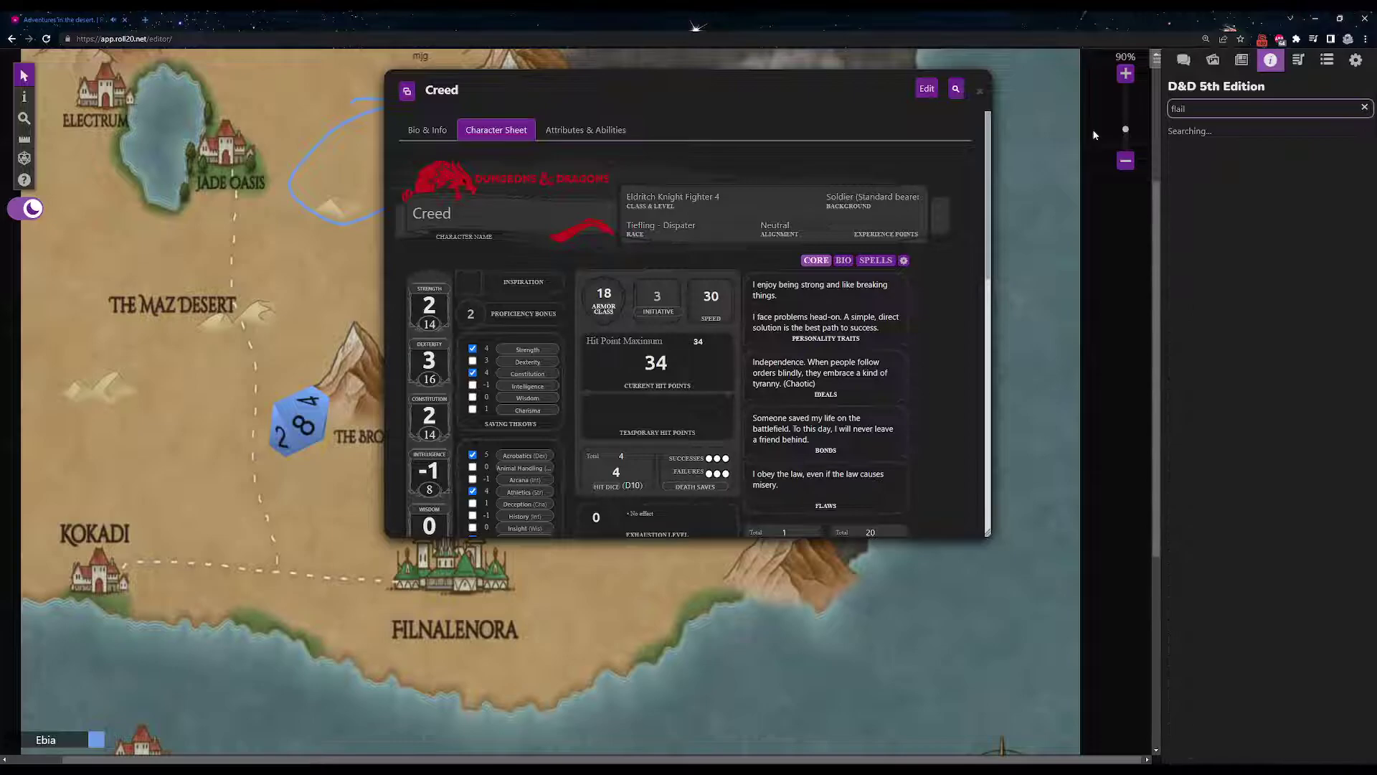
left_click_drag(1199, 166, 722, 321)
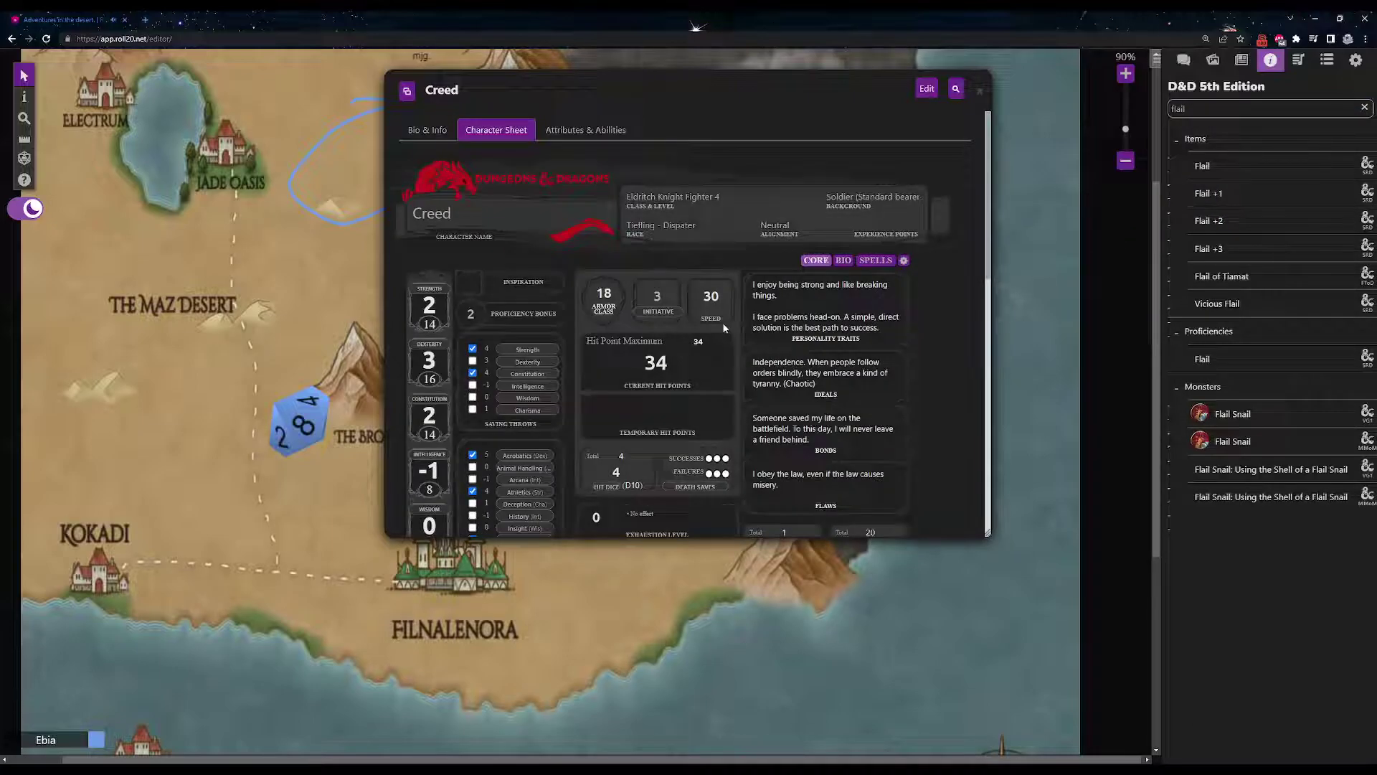
Step: Roll the Flail attack from Creed's attacks, view it in the chat and roll its damage
scroll(721, 322, "down", 5)
left_click(603, 378)
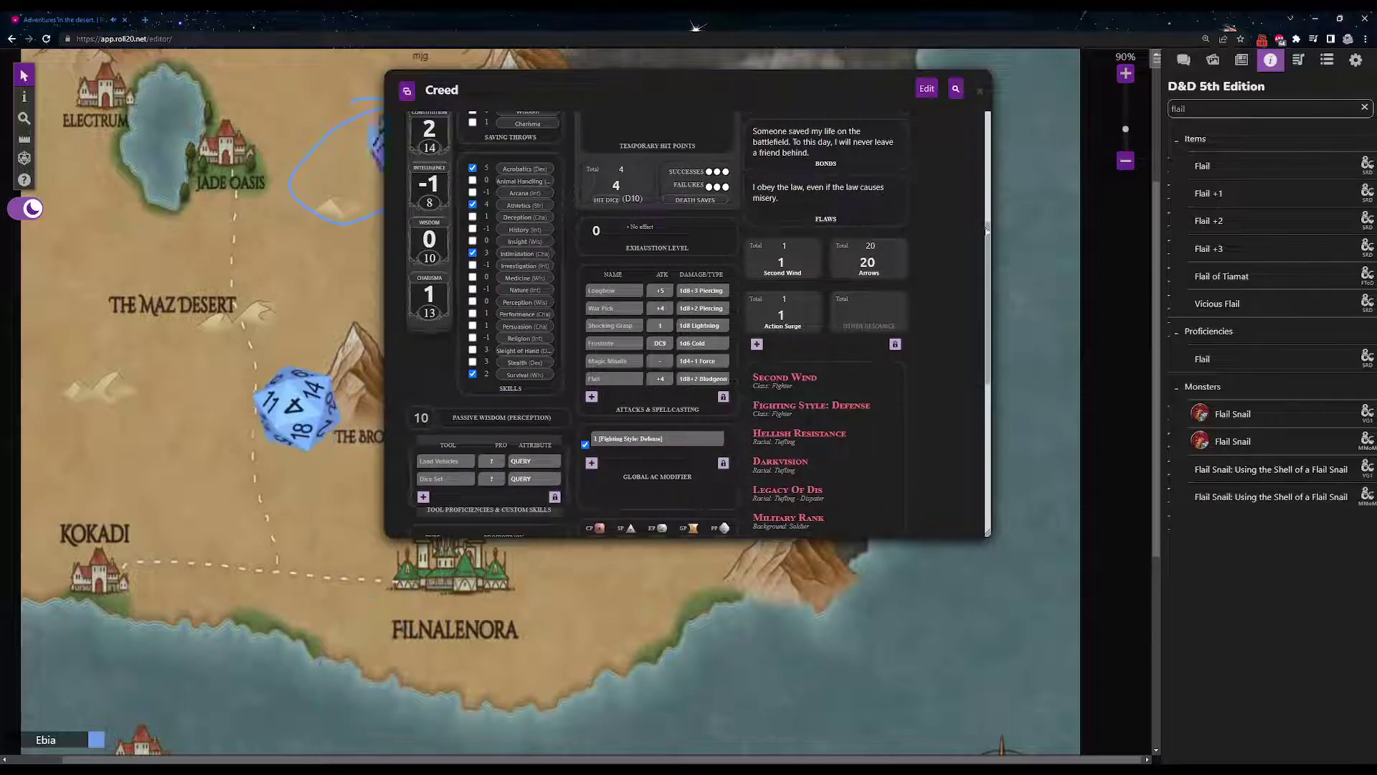
left_click(1183, 60)
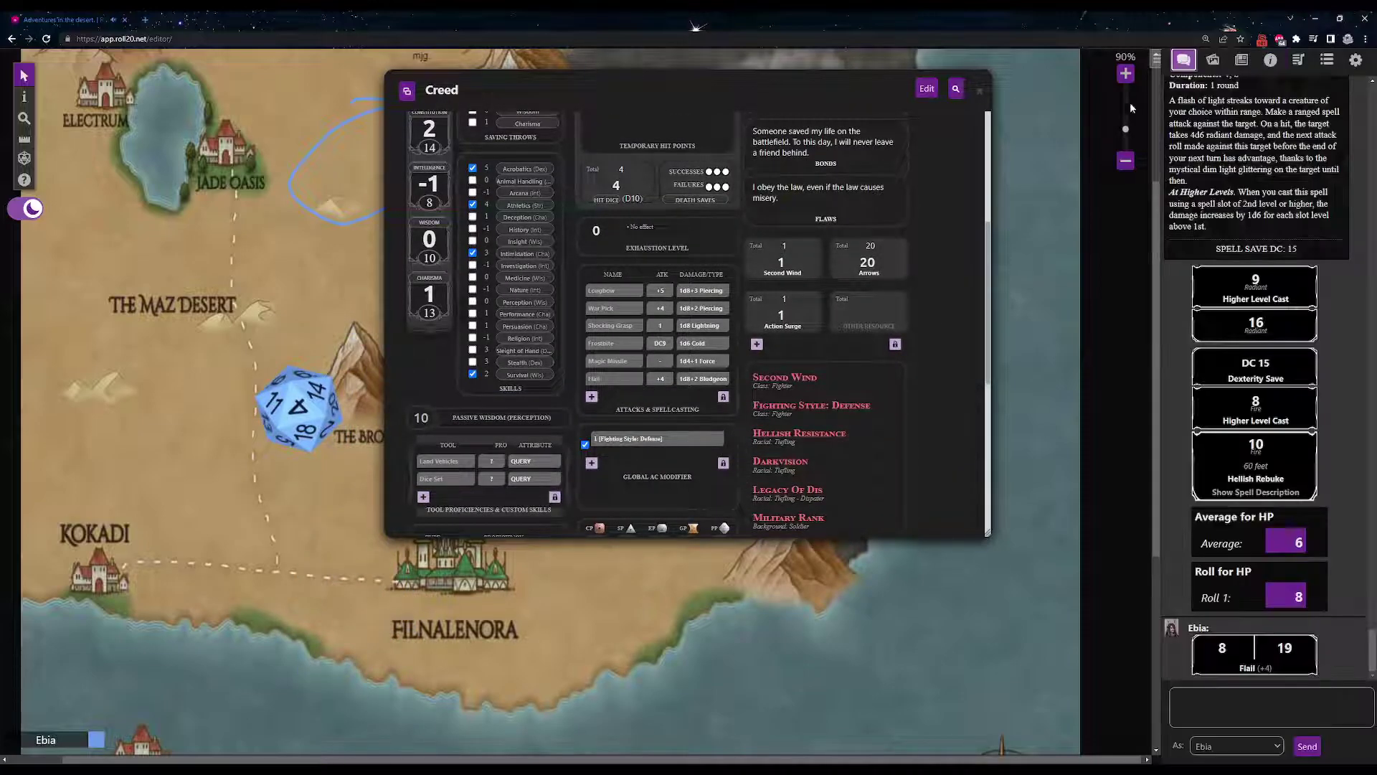
left_click(1249, 668)
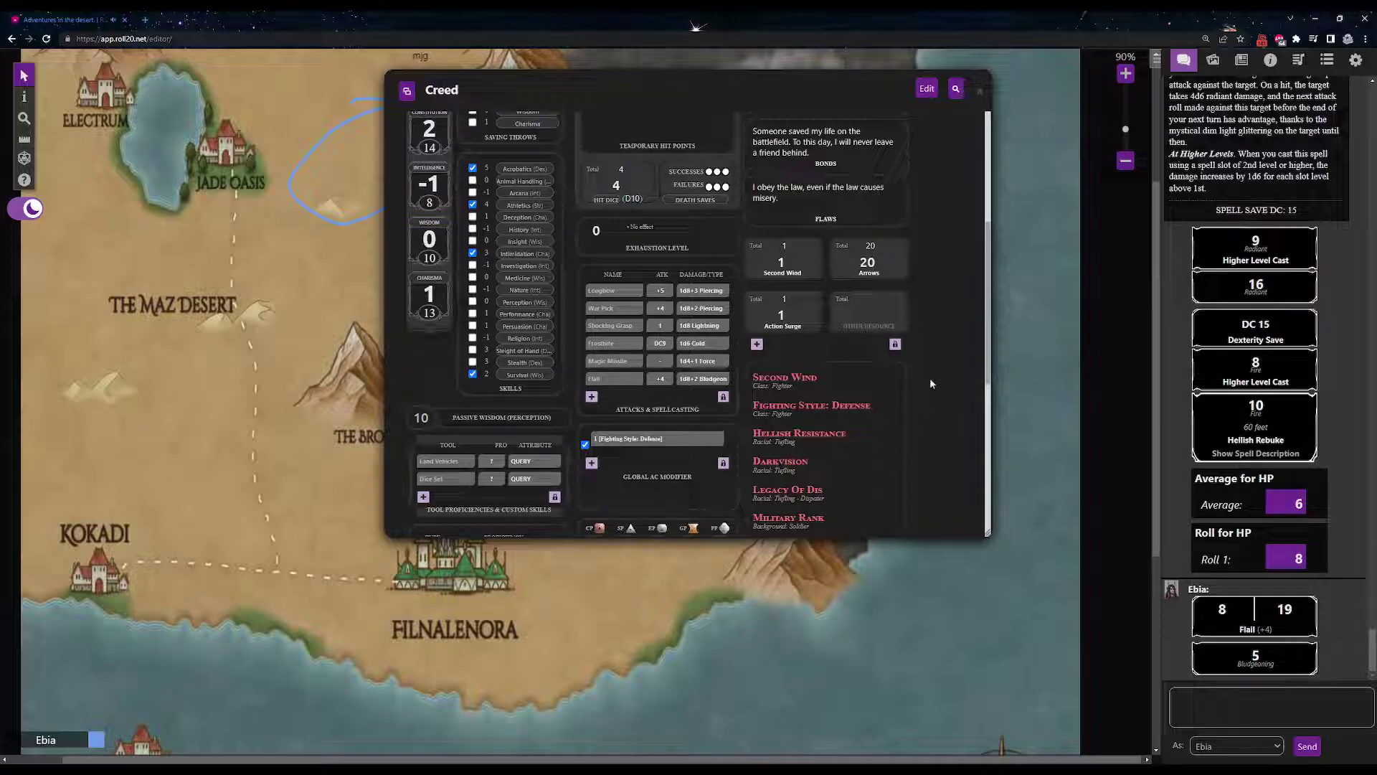
Step: Search the compendium for Toll the Dead and add the spell to Creed's sheet
left_click(1251, 64)
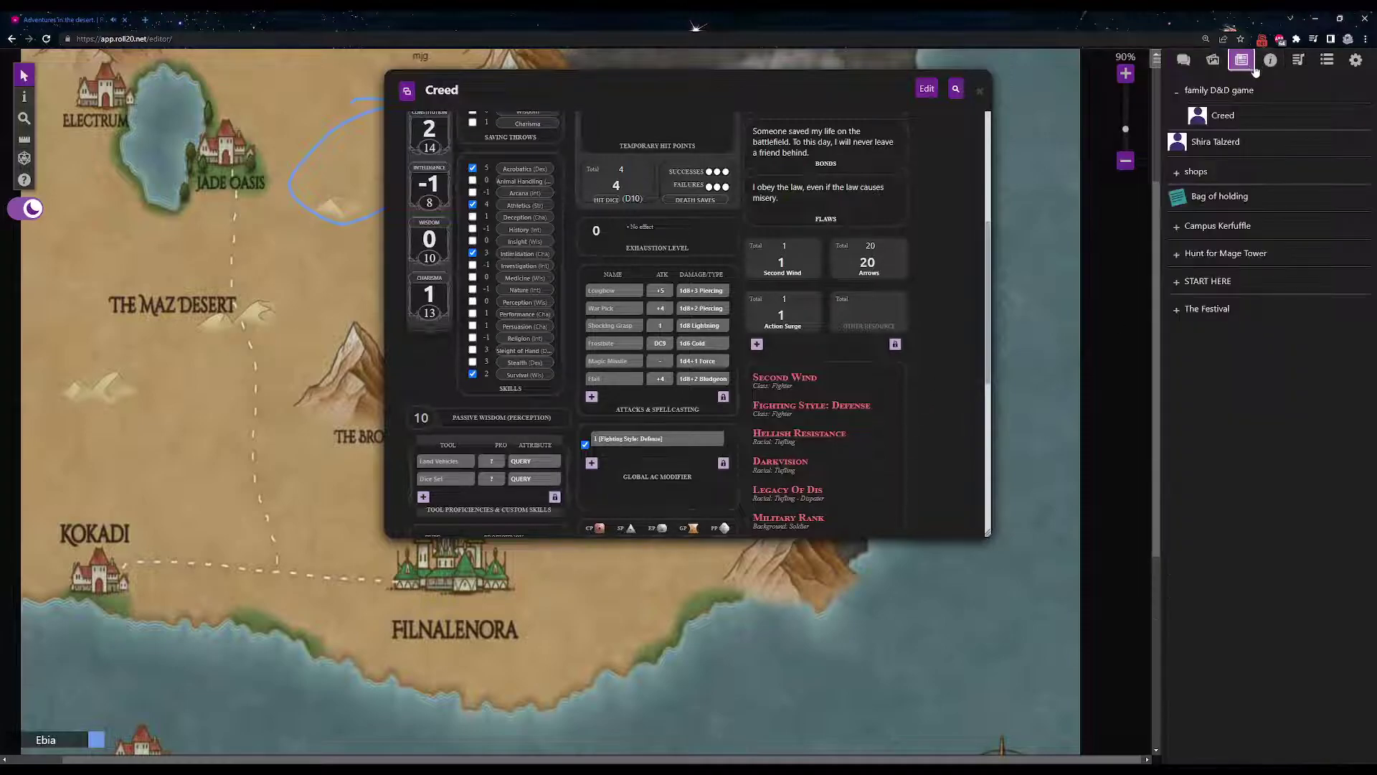
left_click(1271, 60)
type("toll the dead")
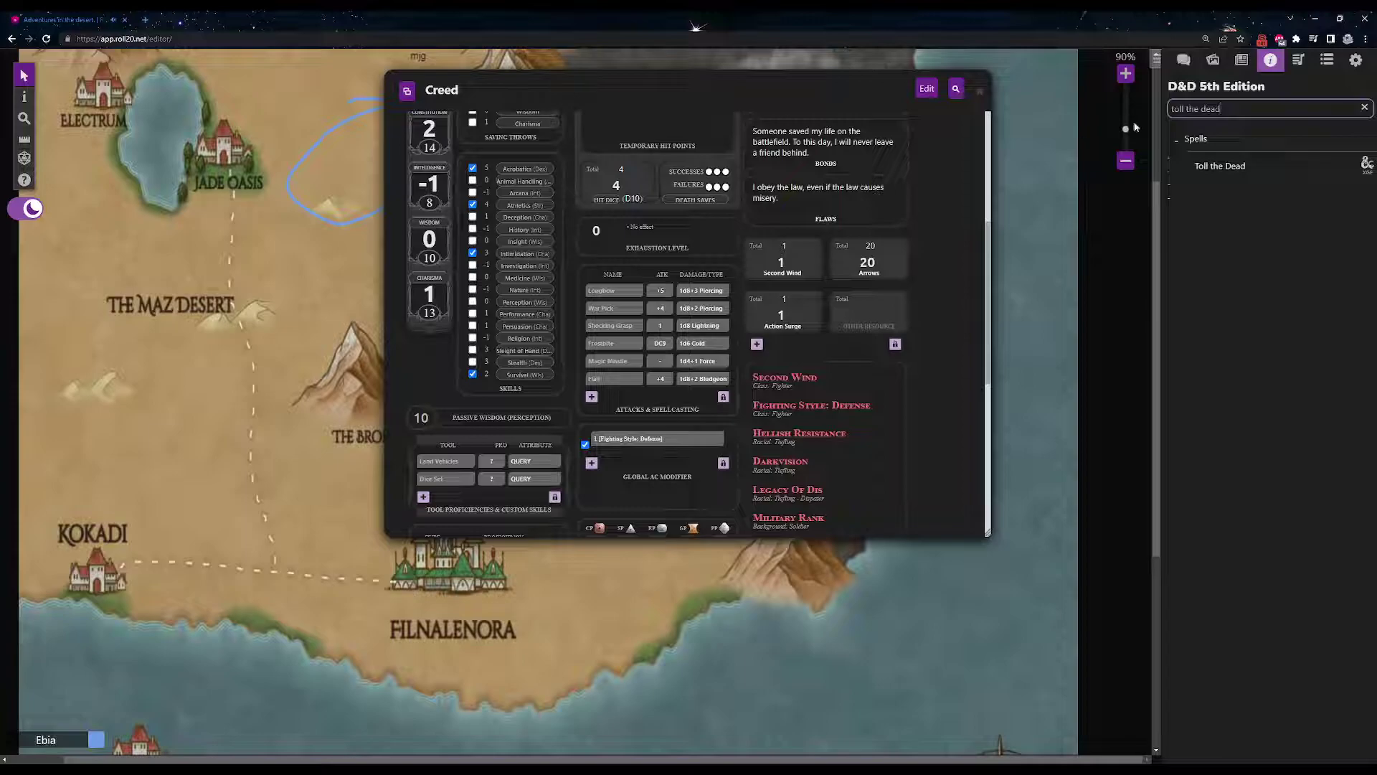
left_click_drag(764, 279, 765, 279)
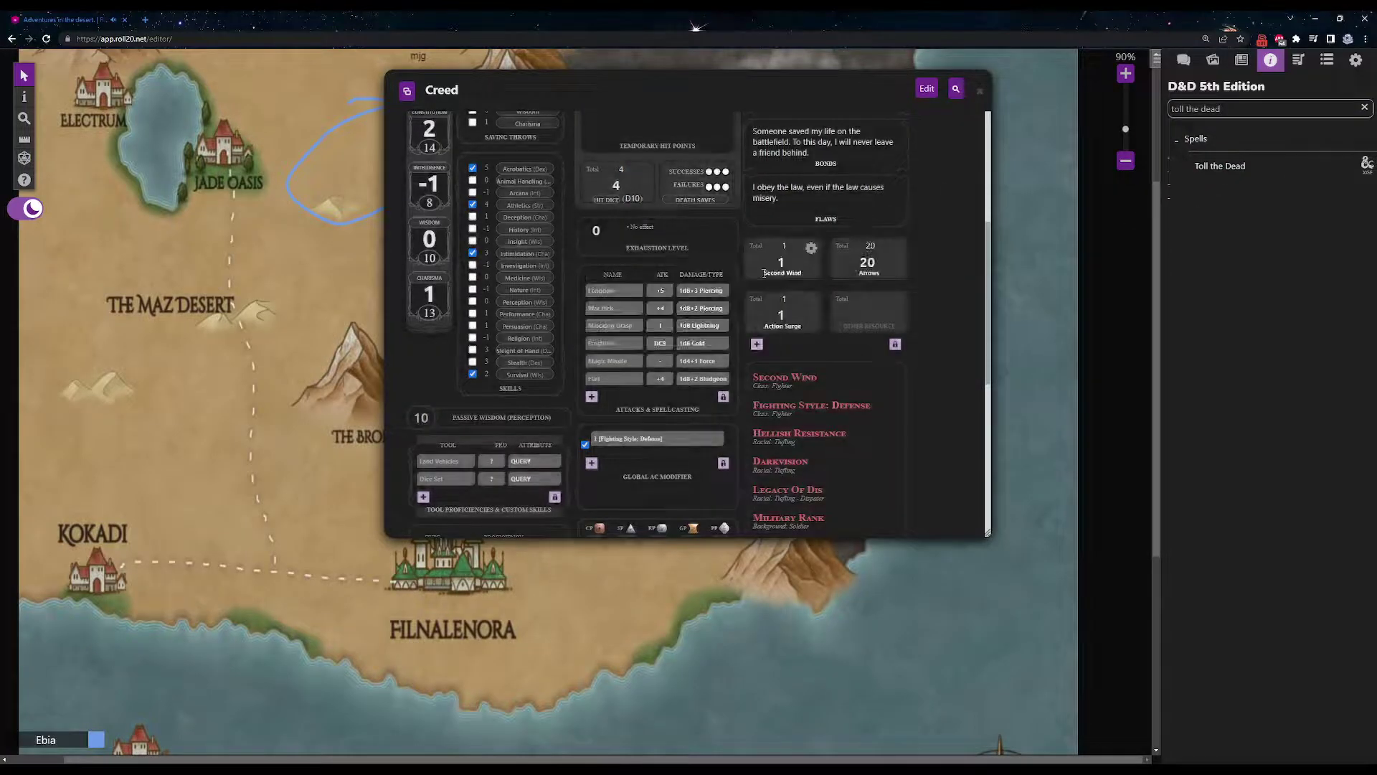
Step: Open the compendium entry for Toll the Dead and arrange it beside Creed's sheet
left_click(1219, 166)
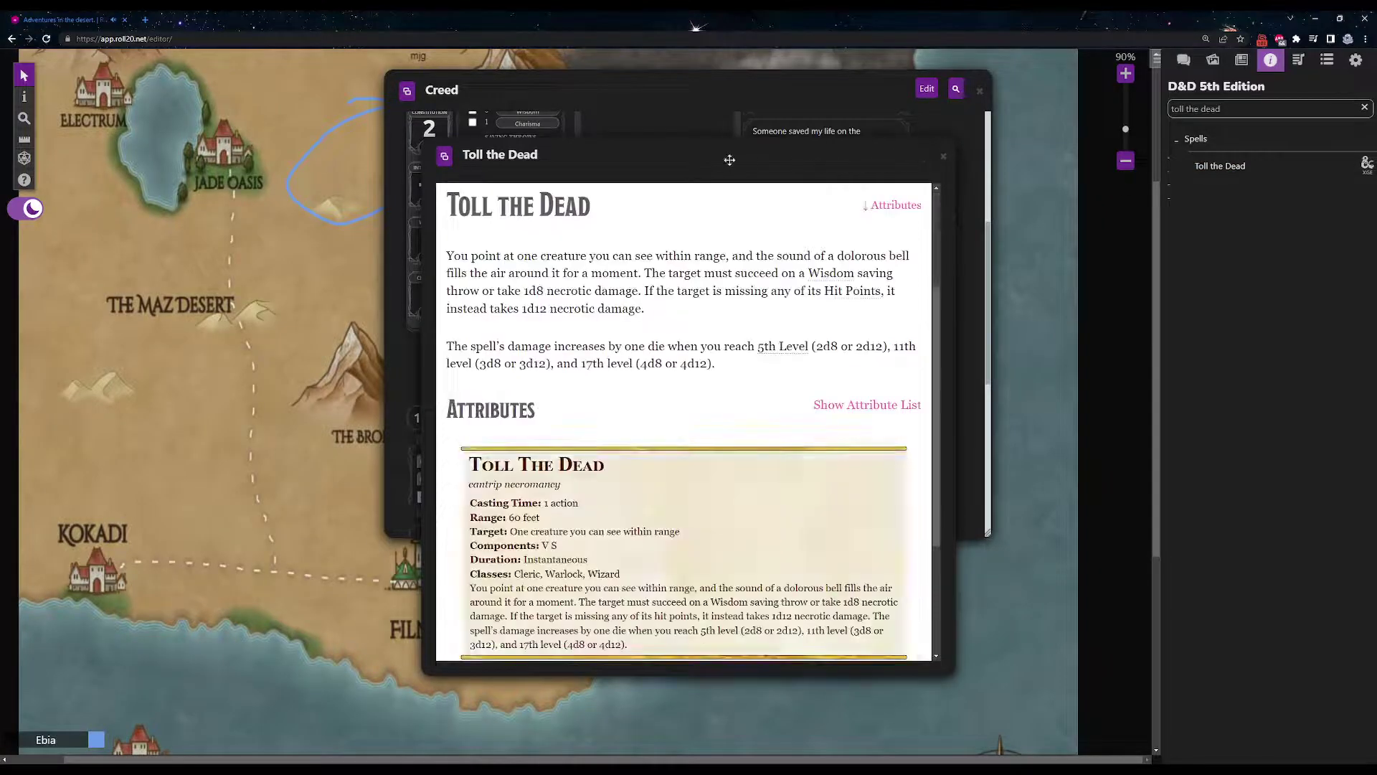
left_click_drag(663, 157, 1074, 162)
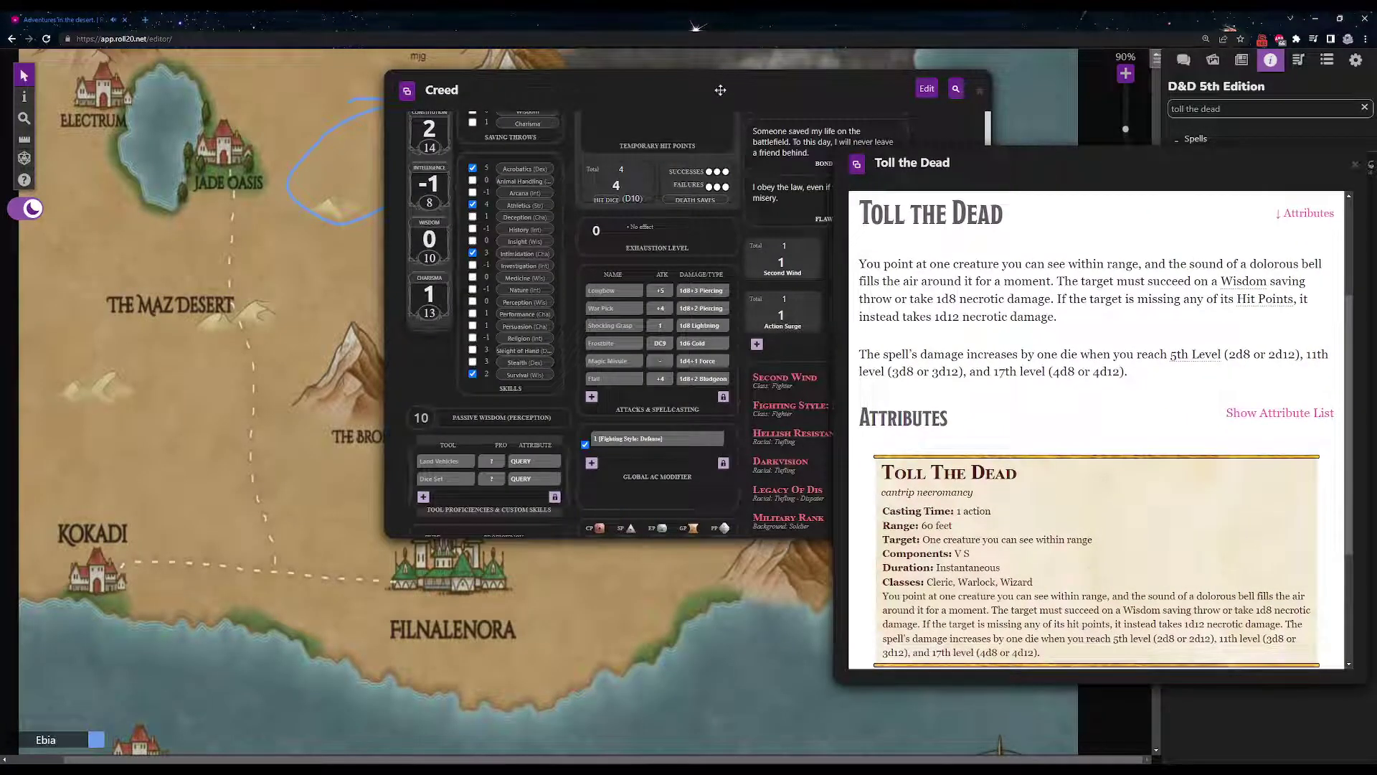
left_click(1184, 60)
left_click_drag(765, 88, 511, 116)
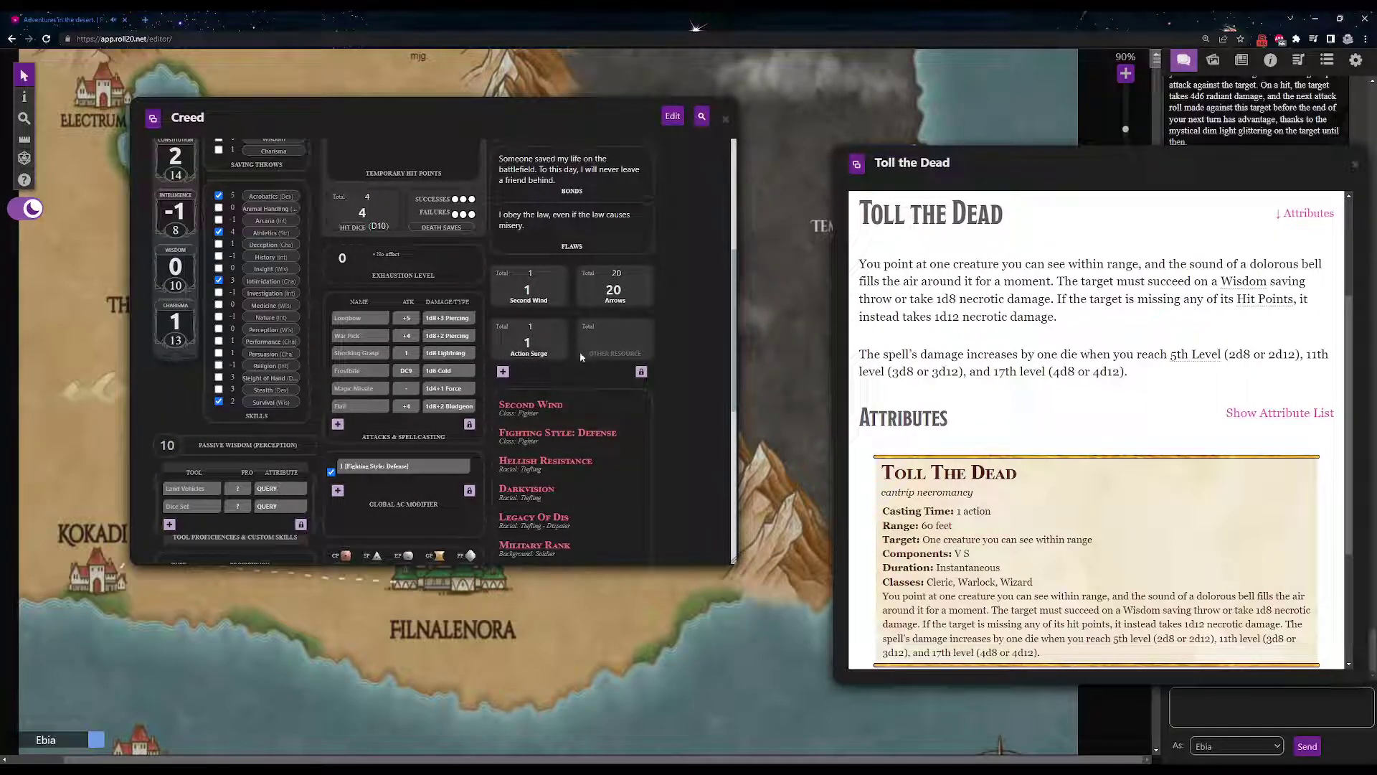
Step: Post the Toll the Dead cantrip from Creed's spells page to the chat and move its compendium entry beside the sheet
scroll(749, 301, "up", 2)
scroll(691, 279, "up", 4)
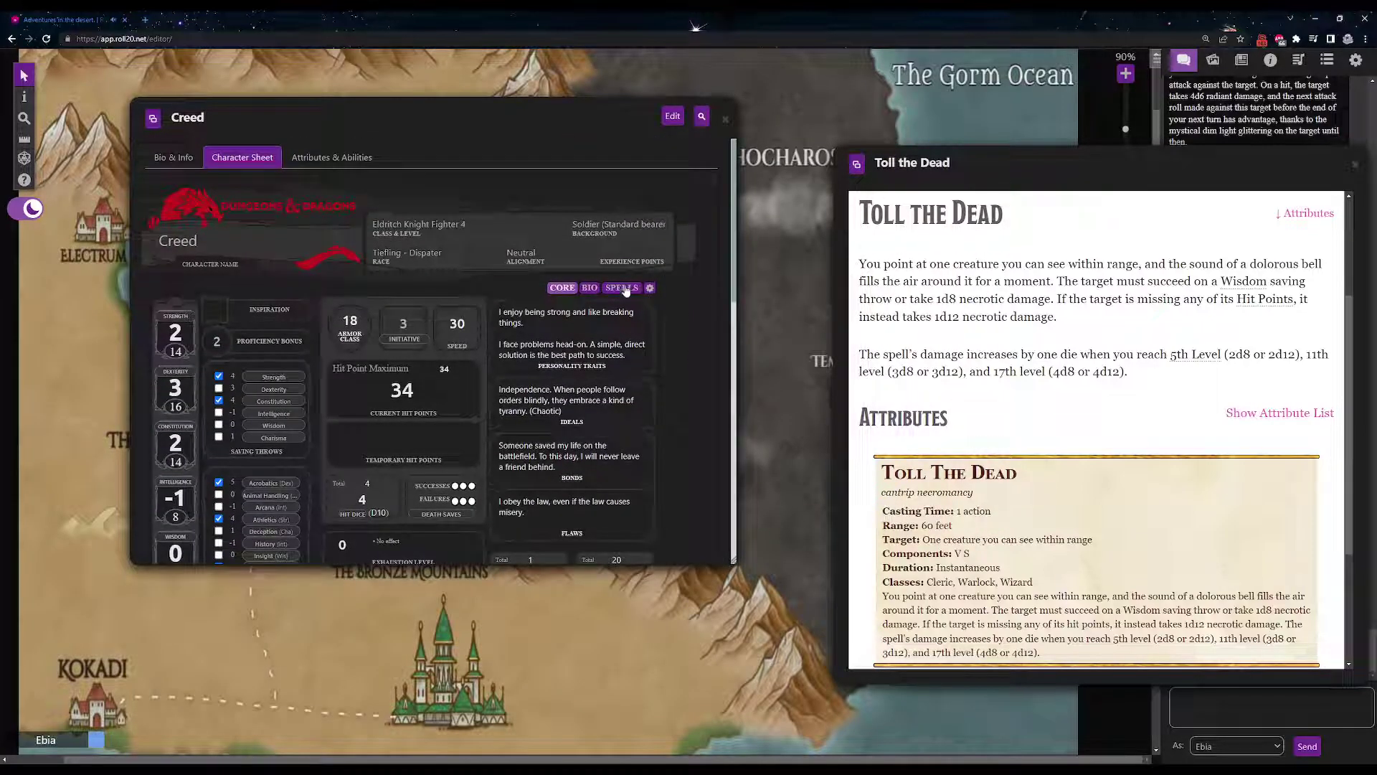
left_click(621, 287)
left_click(174, 391)
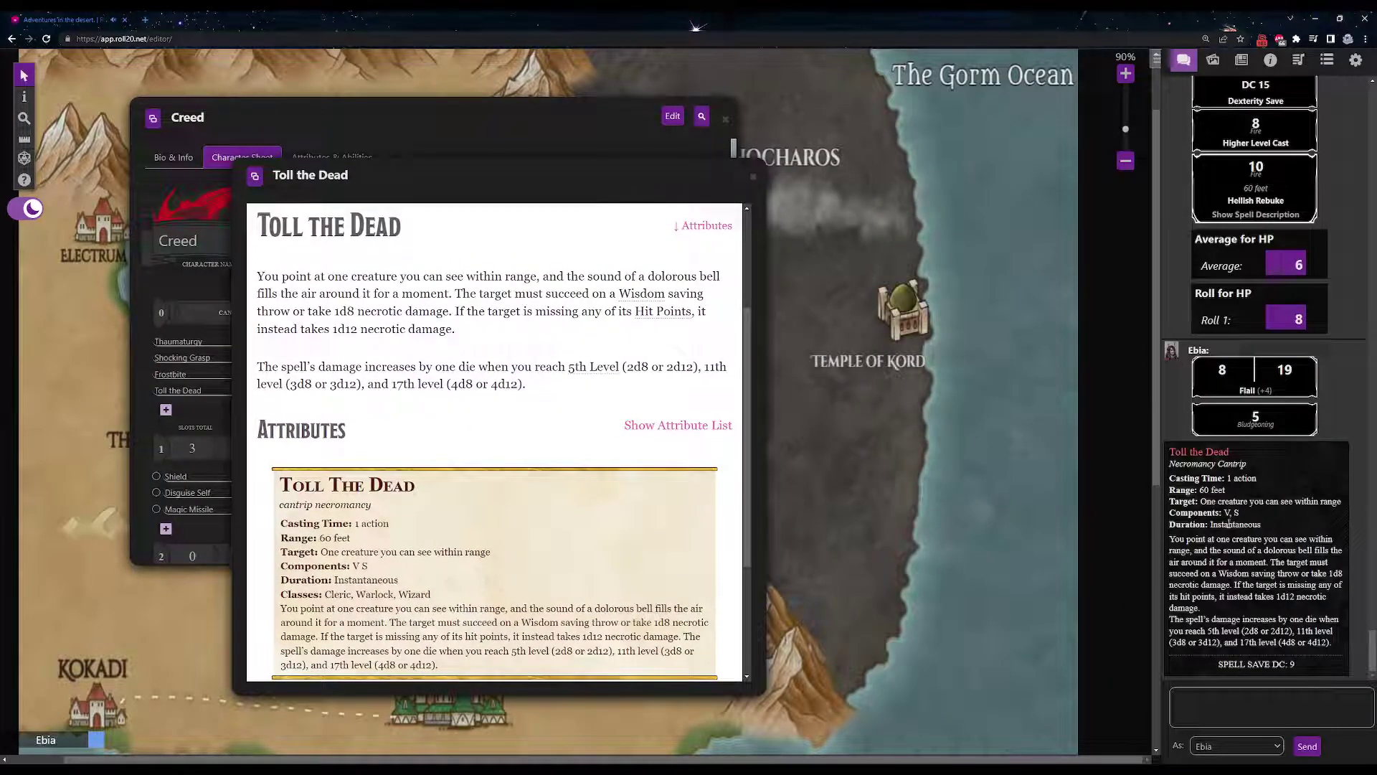
left_click_drag(530, 190, 1047, 144)
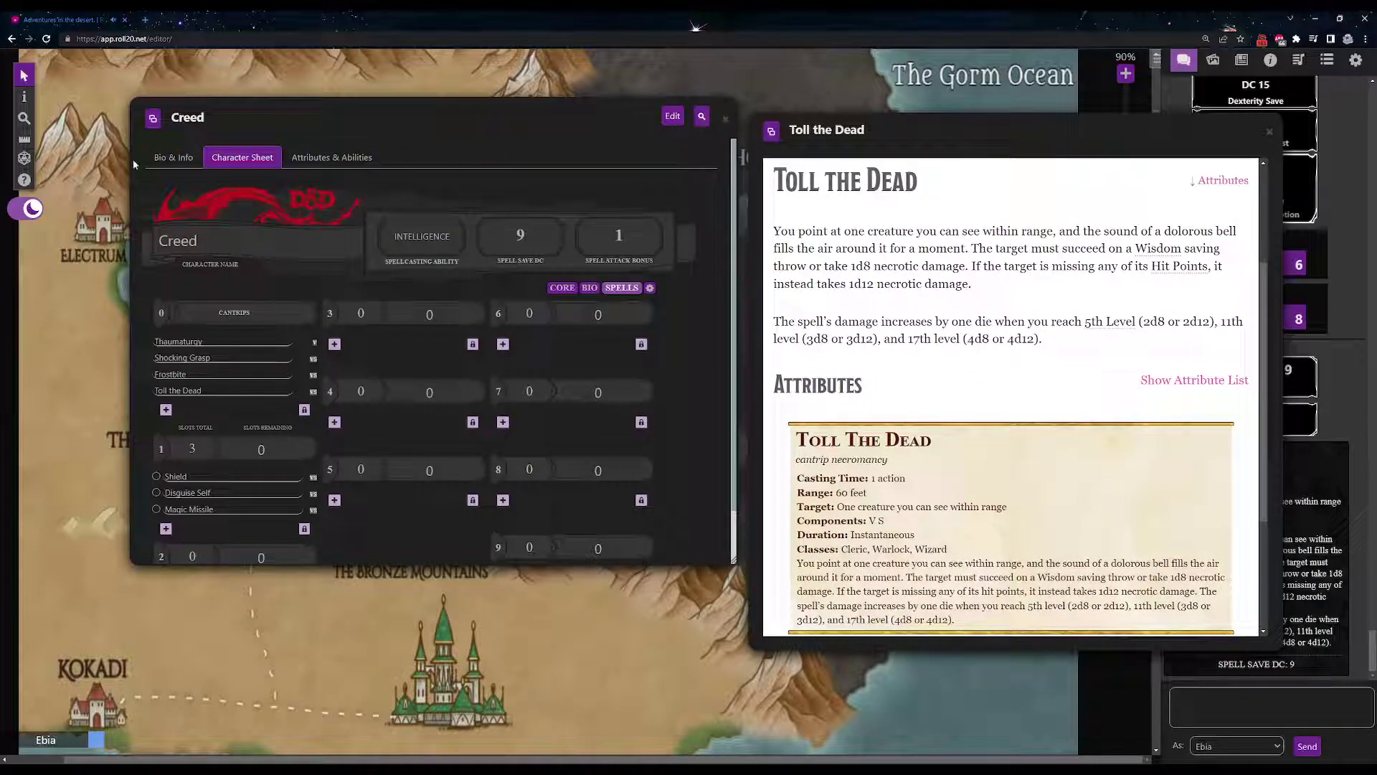
Step: Add a new attack named Toll the Dead on Creed's core page
left_click(557, 287)
scroll(538, 287, "down", 5)
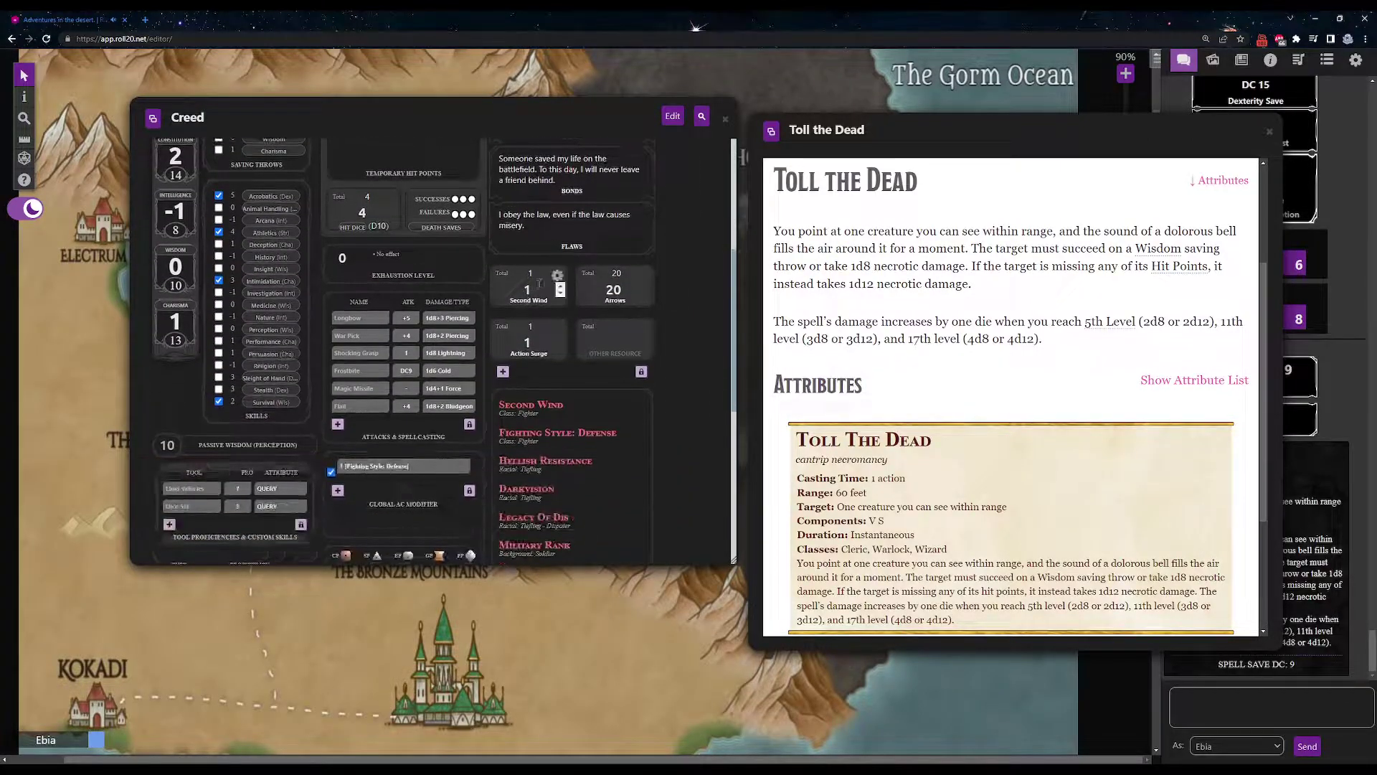
left_click(337, 425)
left_click(368, 420)
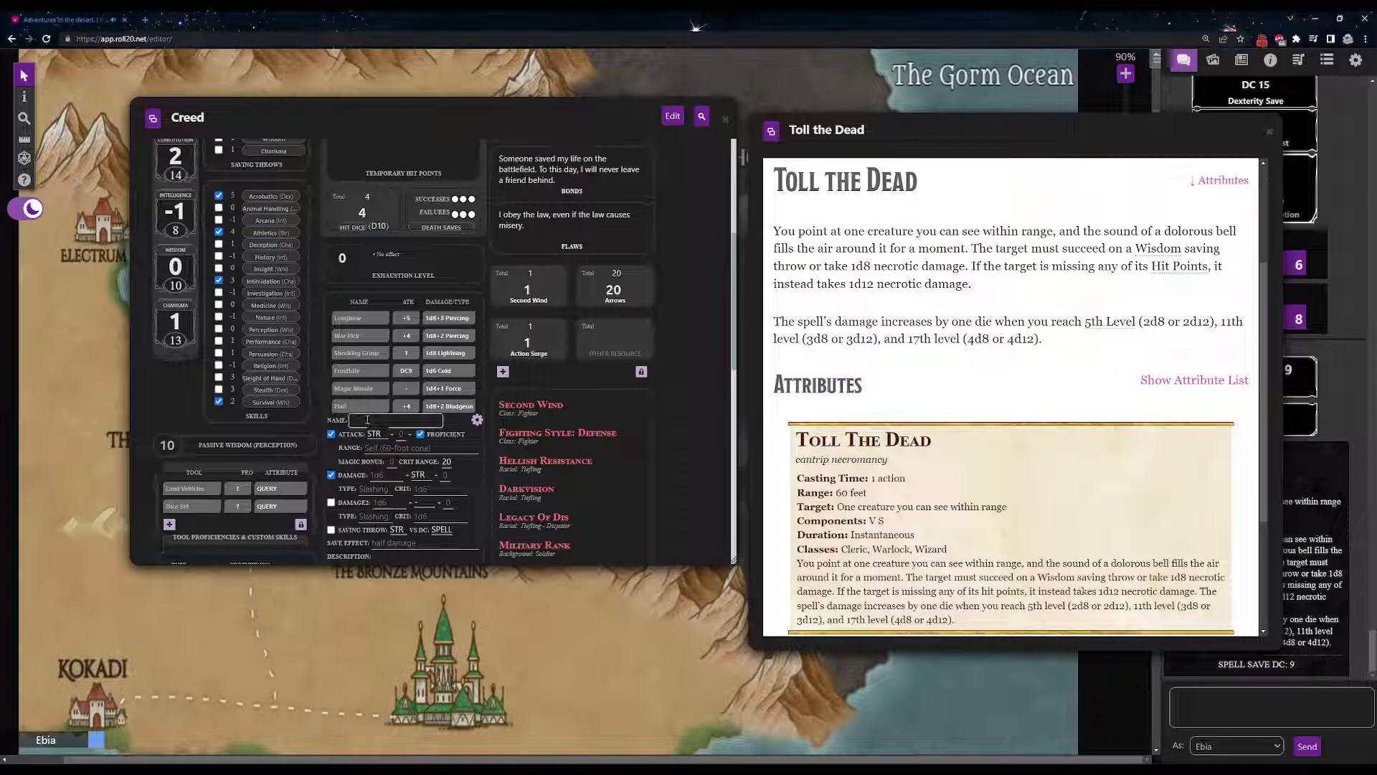
type("Toll the Dead")
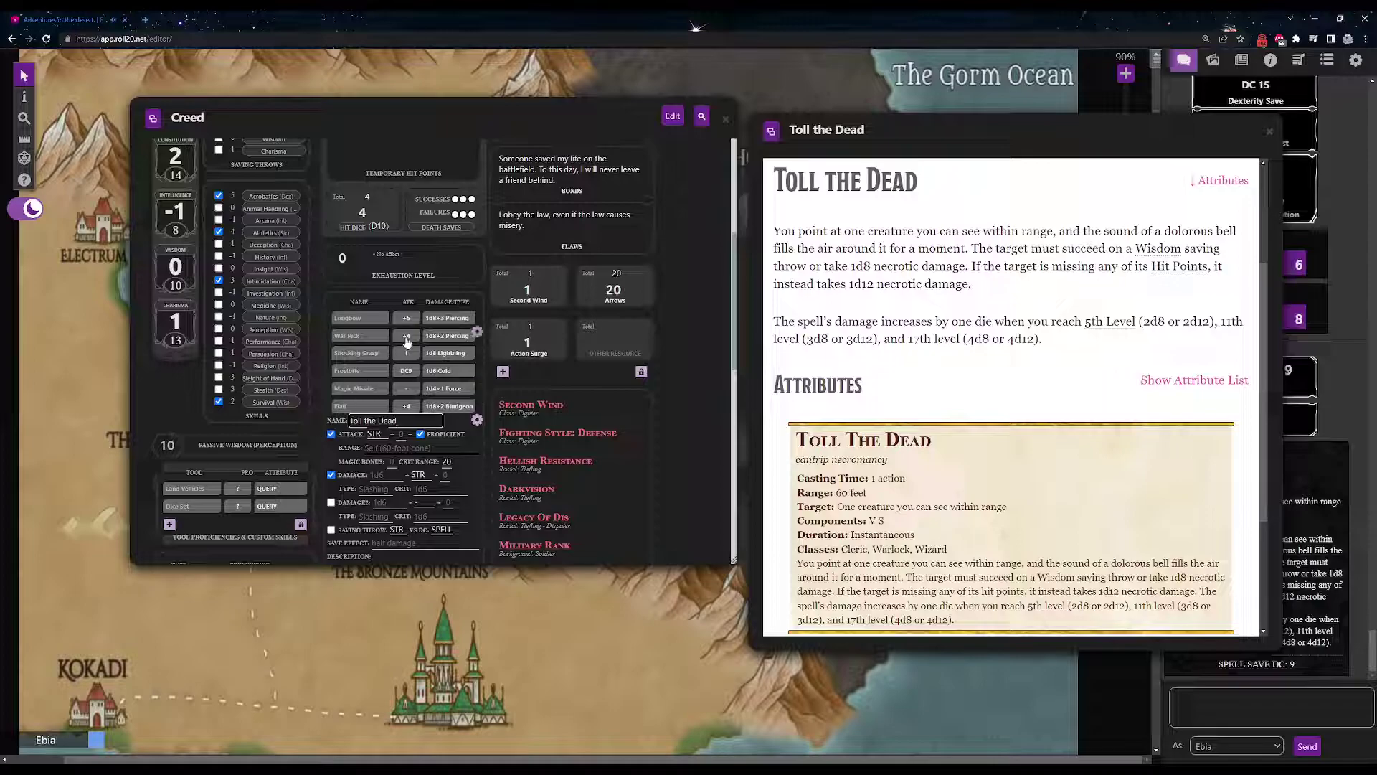
Step: Turn off the attack roll and proficiency for Toll the Dead and set its range to 60 feet
scroll(307, 432, "down", 2)
left_click(331, 291)
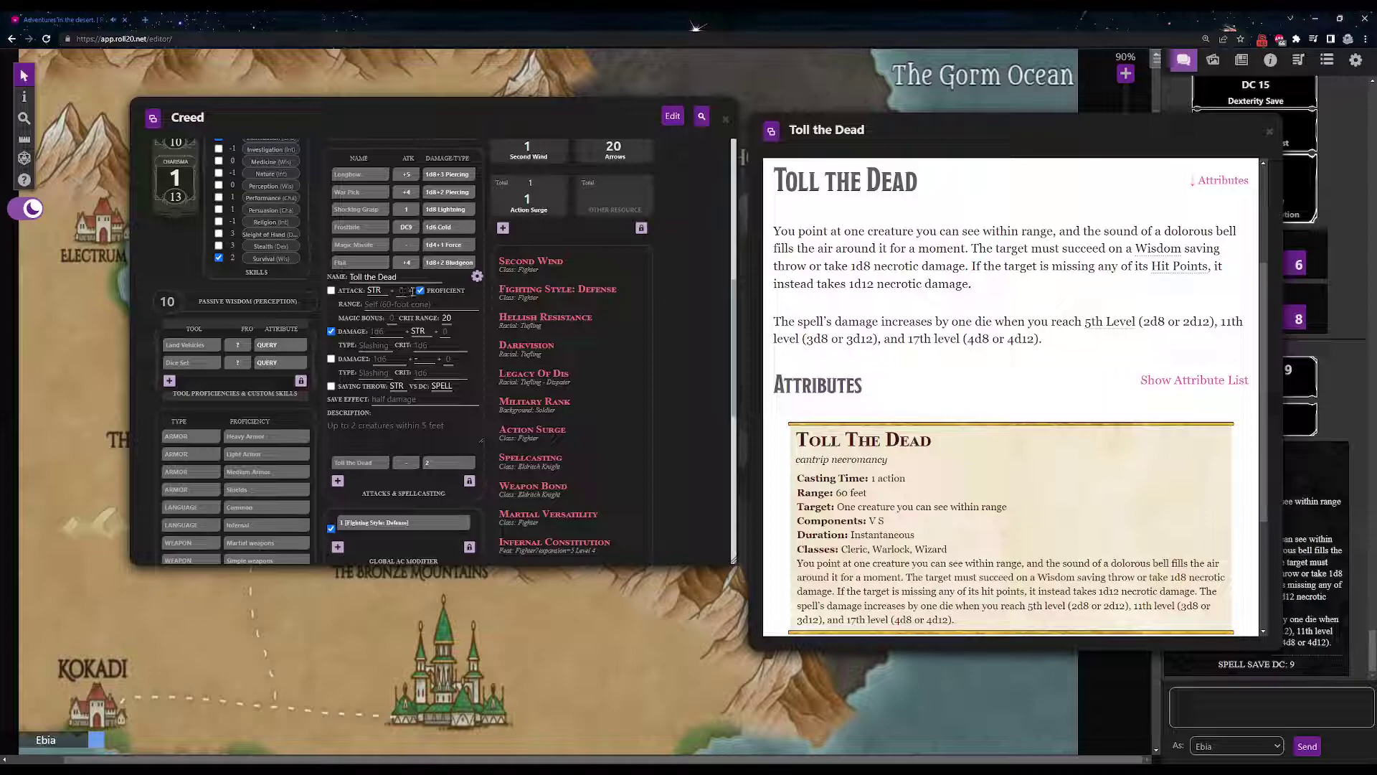
left_click(418, 292)
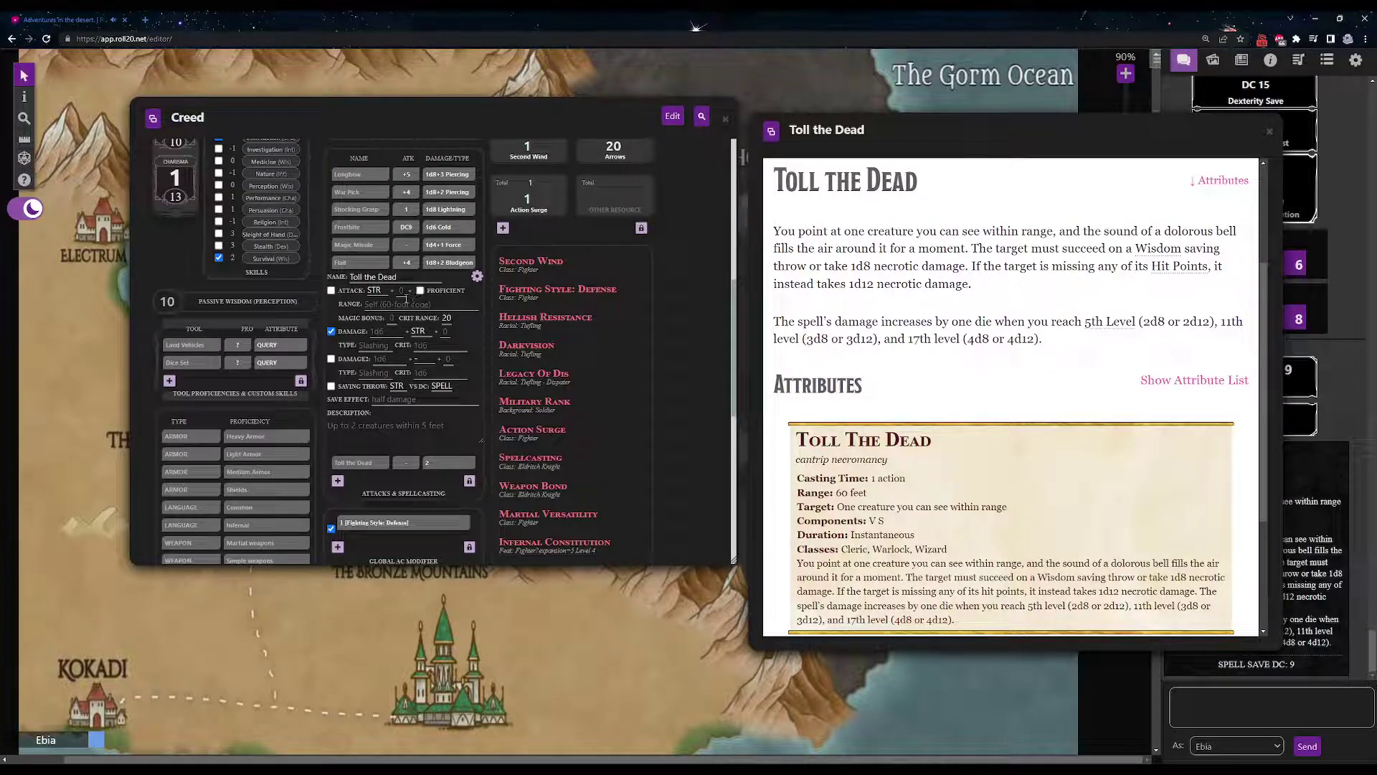
left_click(400, 304)
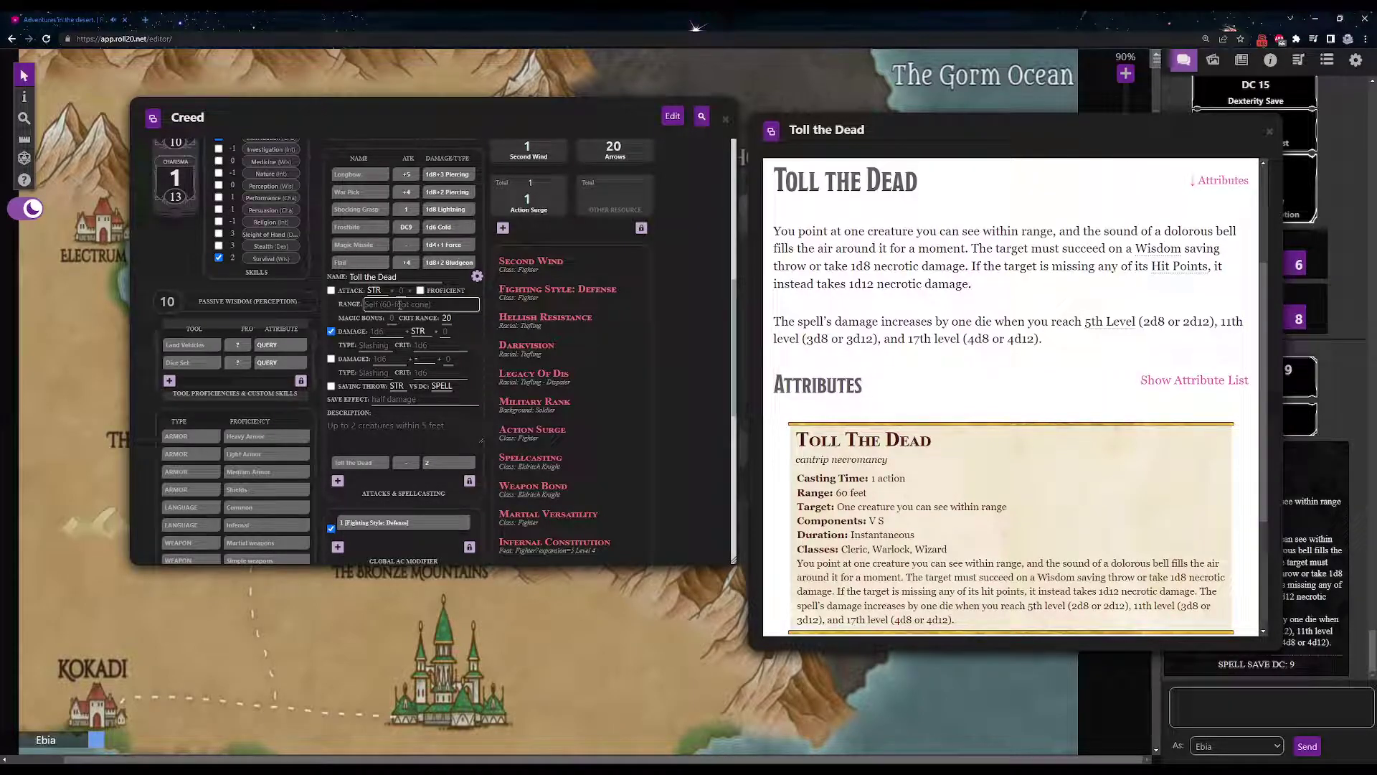
type("60 feet")
Step: Set the first damage of Toll the Dead to 1D8 necrotic with no ability modifier
scroll(988, 345, "down", 2)
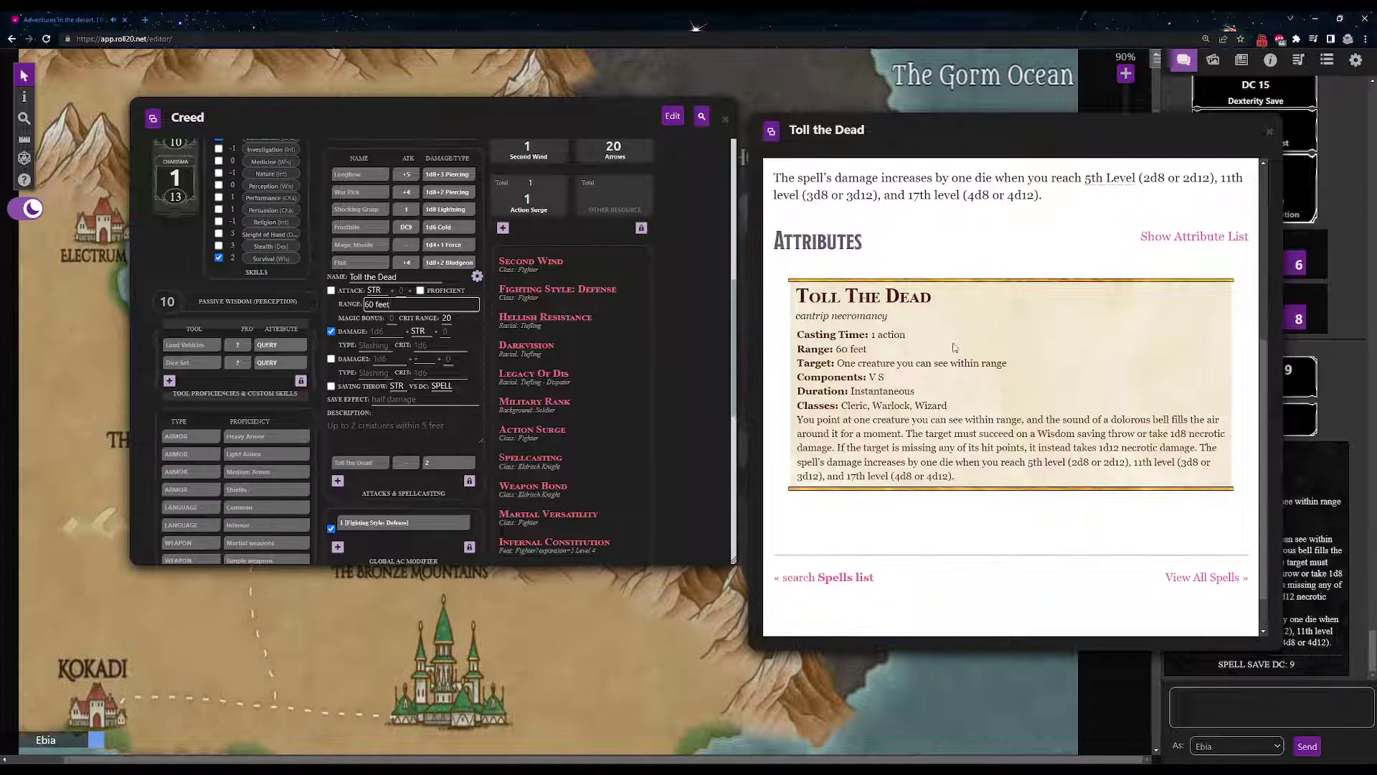
left_click(384, 332)
left_click(419, 333)
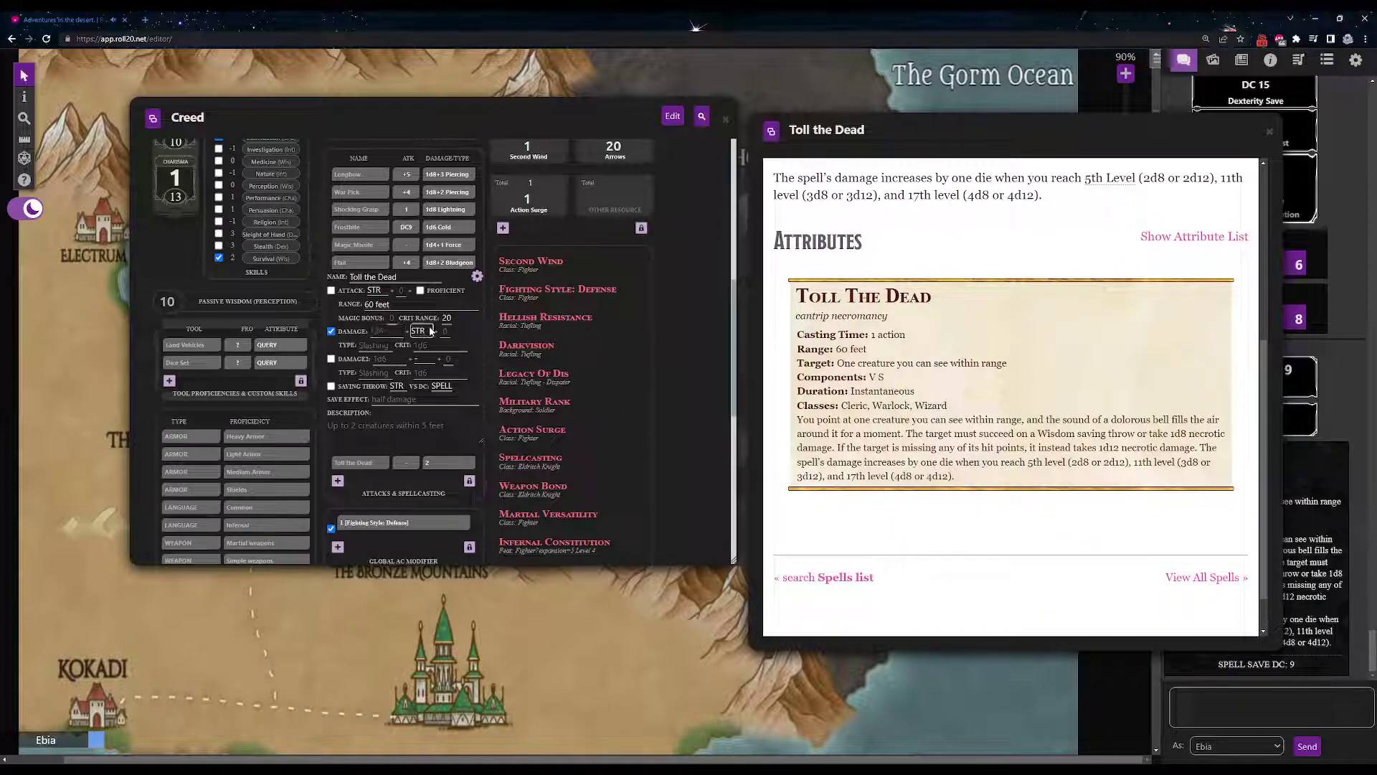
left_click(423, 425)
left_click(385, 331)
type("D8")
left_click(470, 333)
left_click(369, 346)
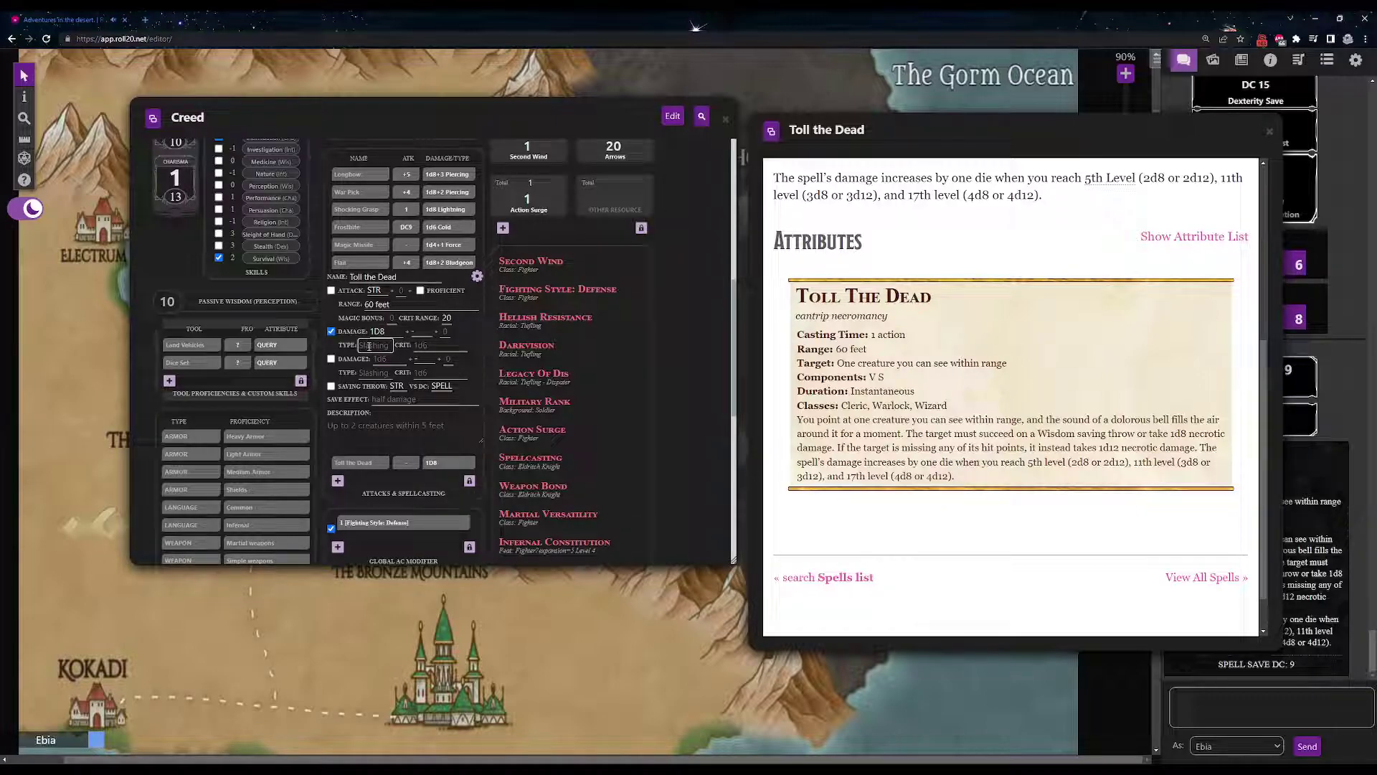
type("necrotic")
Step: Enable the second damage of Toll the Dead and set it to 1d12 necrotic
left_click(505, 347)
left_click(505, 349)
left_click(331, 358)
left_click(386, 360)
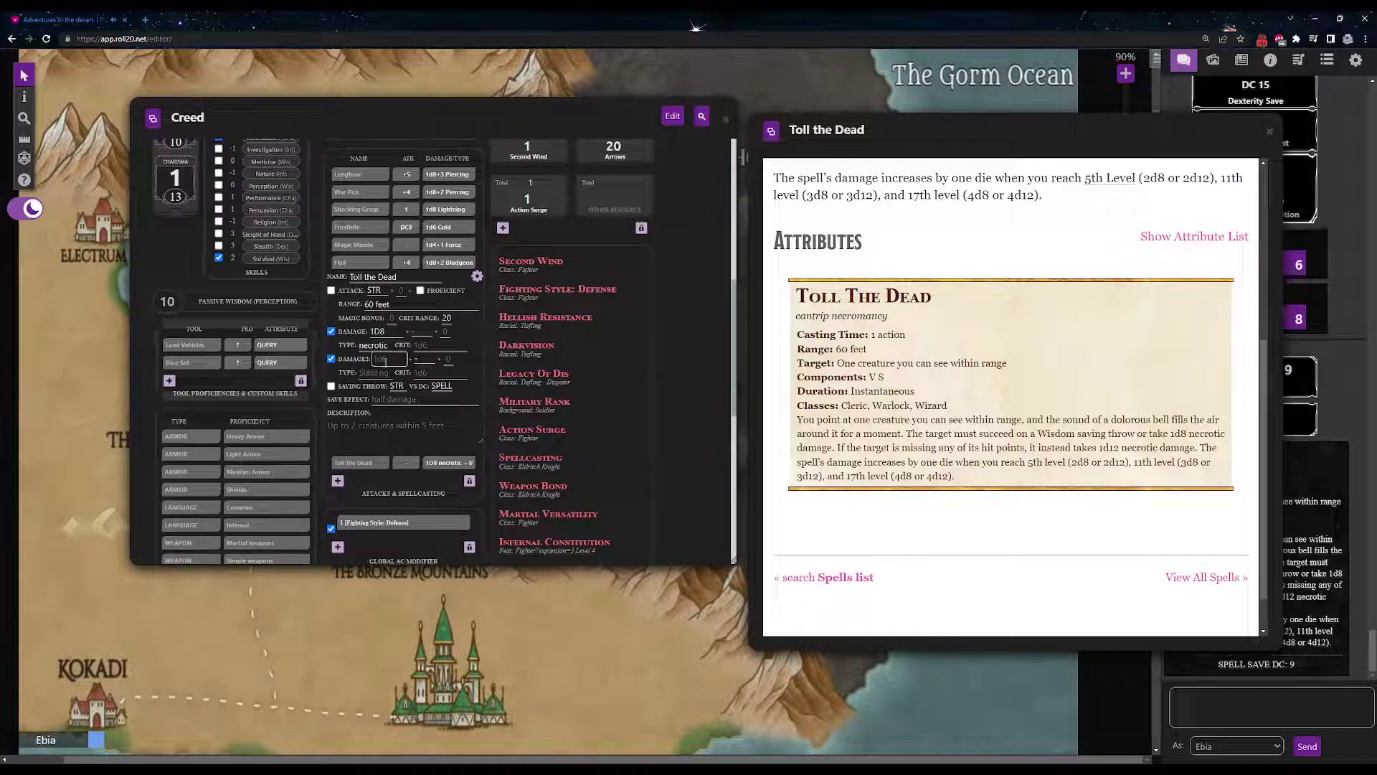
type("1d12")
left_click(362, 373)
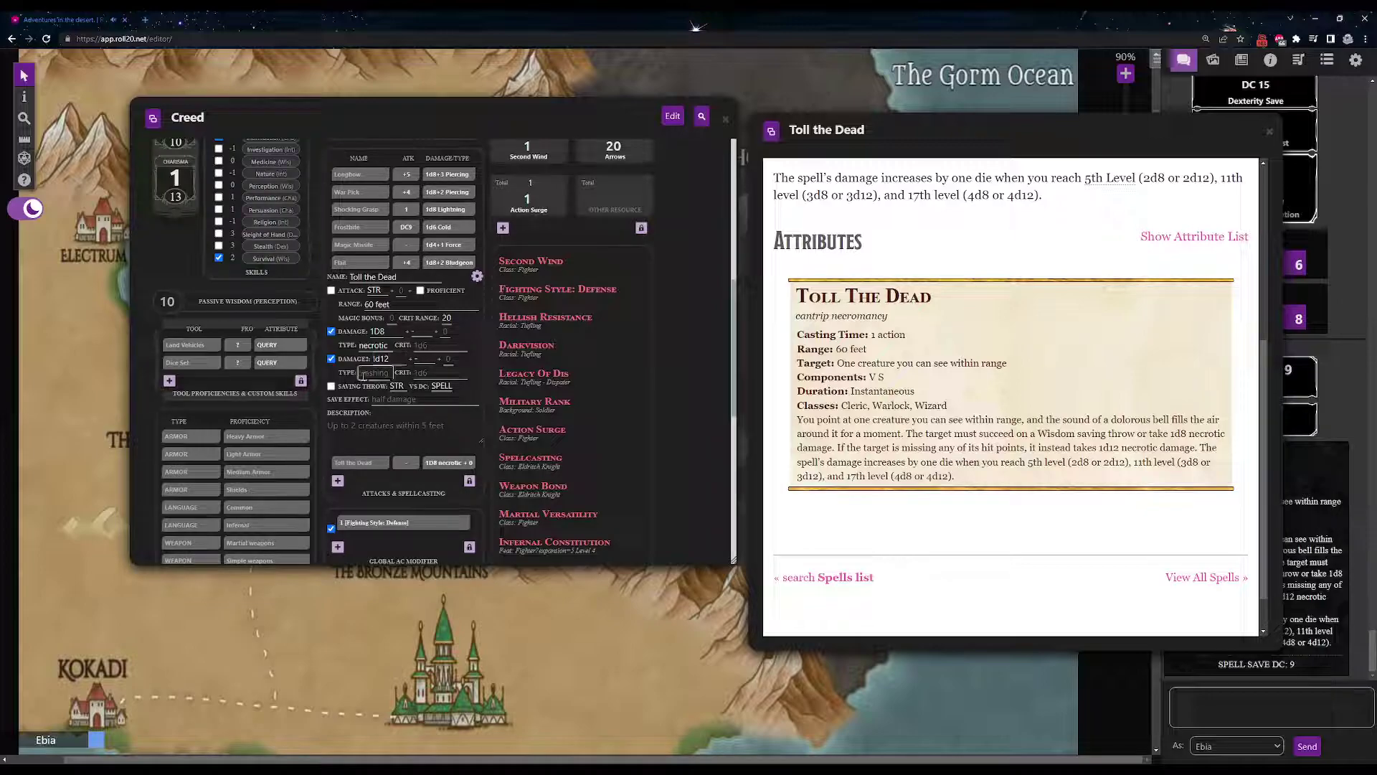
type("necroti")
Step: Set the saving throw ability of the Toll the Dead attack to WIS
left_click(396, 387)
type("WIS")
left_click(464, 420)
left_click(483, 346)
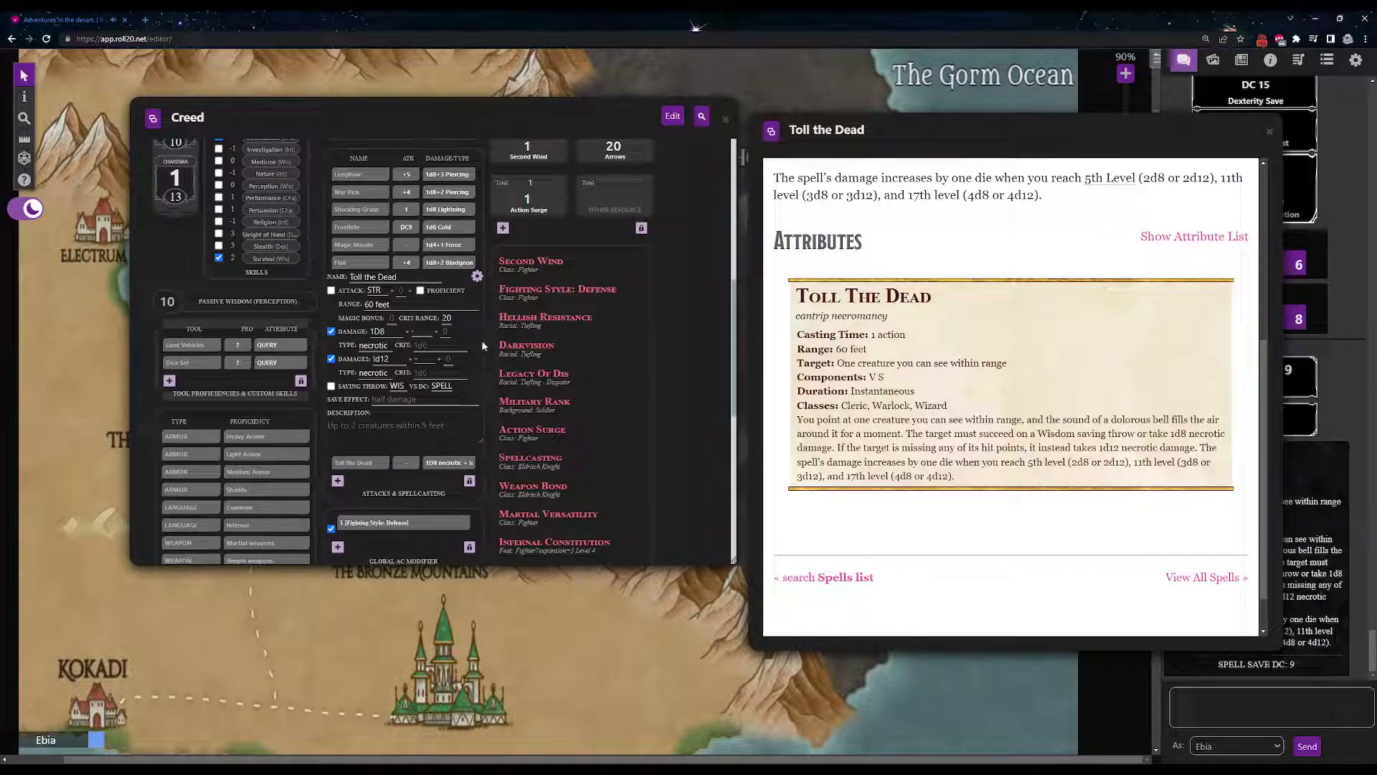
Step: Move the Toll the Dead description window off the sheet's attack list and test-roll the Toll the Dead attack
left_click(477, 277)
left_click_drag(1029, 133, 788, 147)
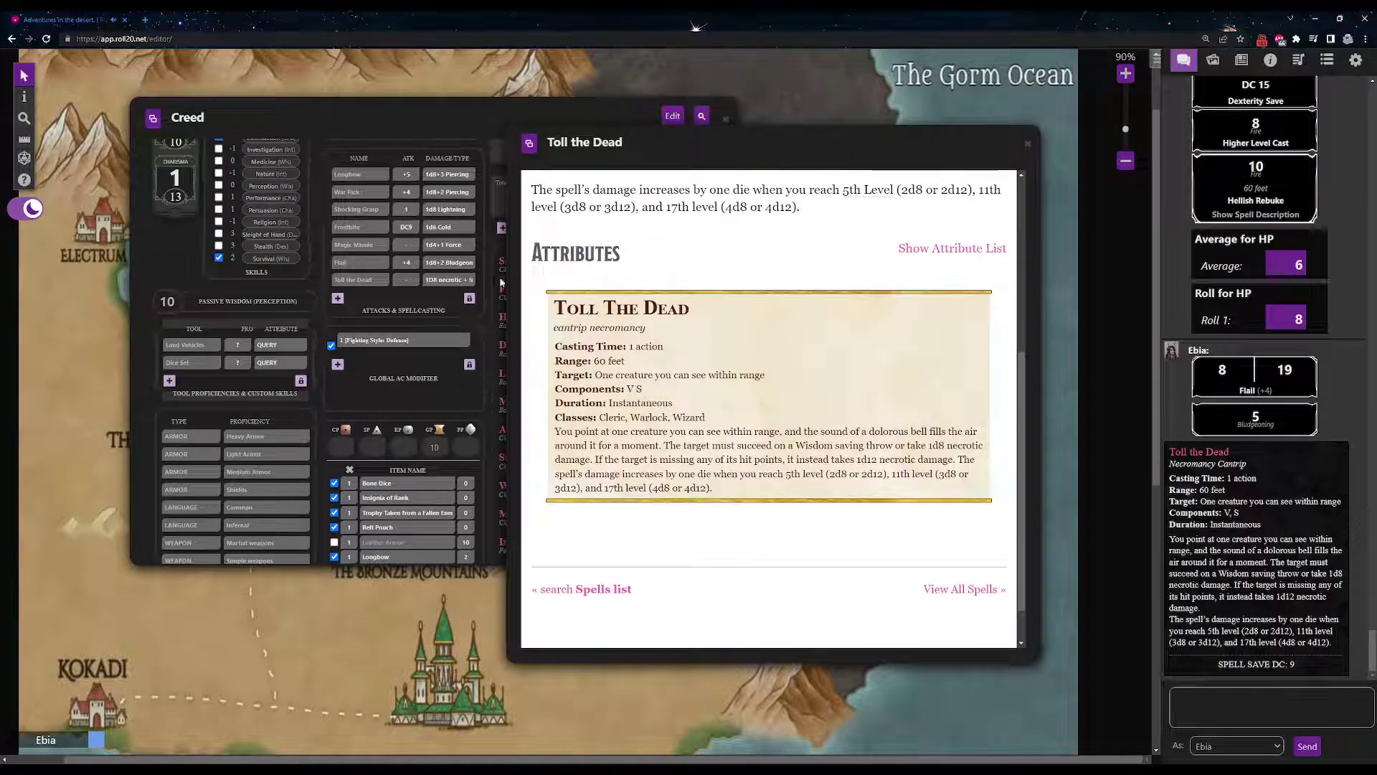
left_click(367, 284)
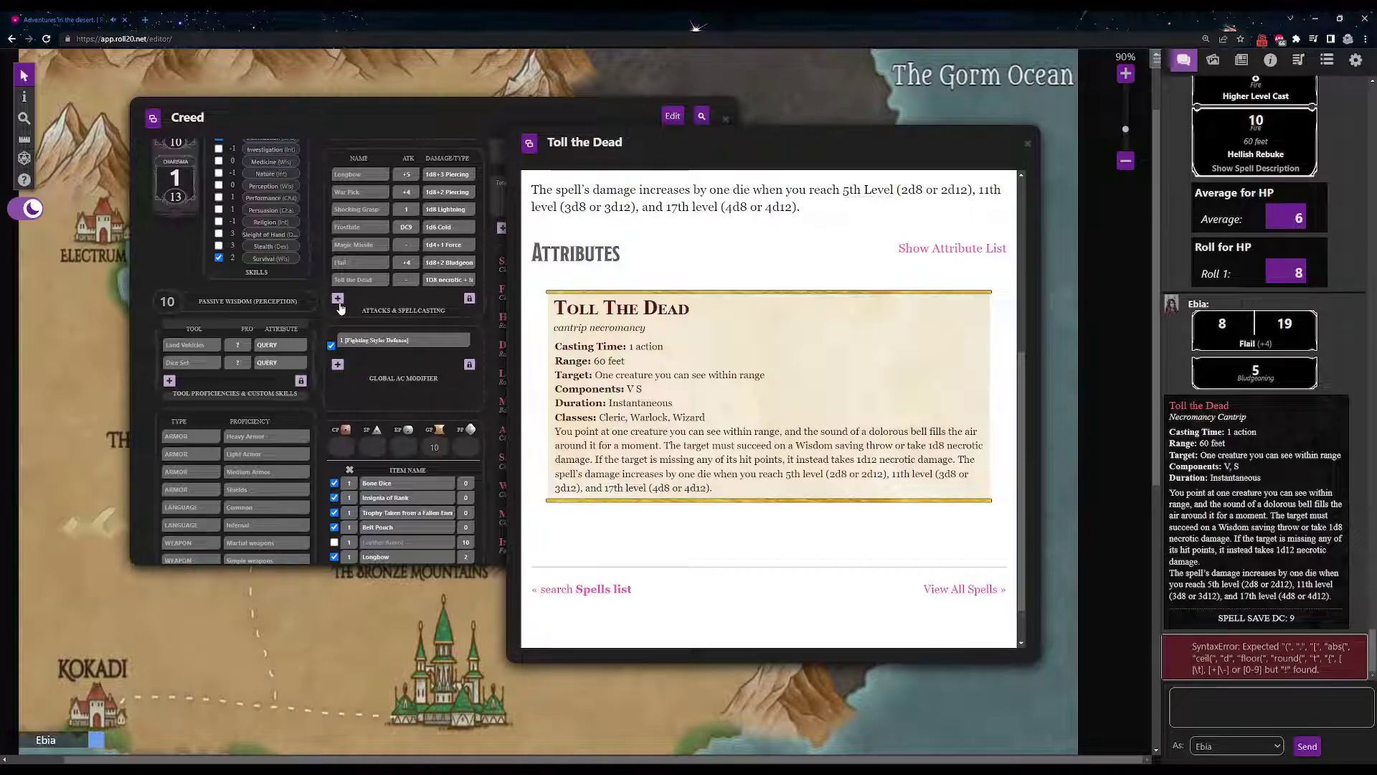
Step: Enable the attack roll of the Toll the Dead attack and choose SPELL as its attack ability
left_click(479, 281)
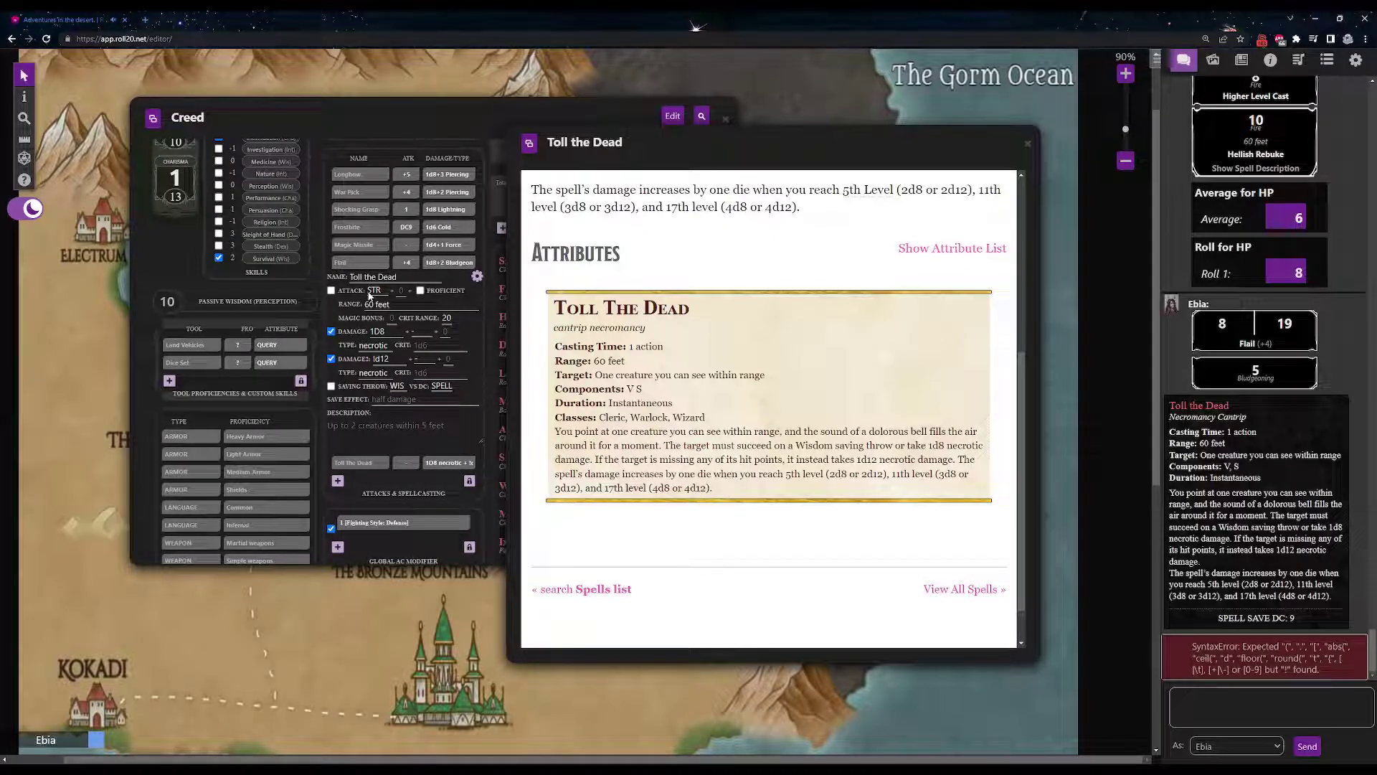
left_click(330, 291)
left_click(478, 282)
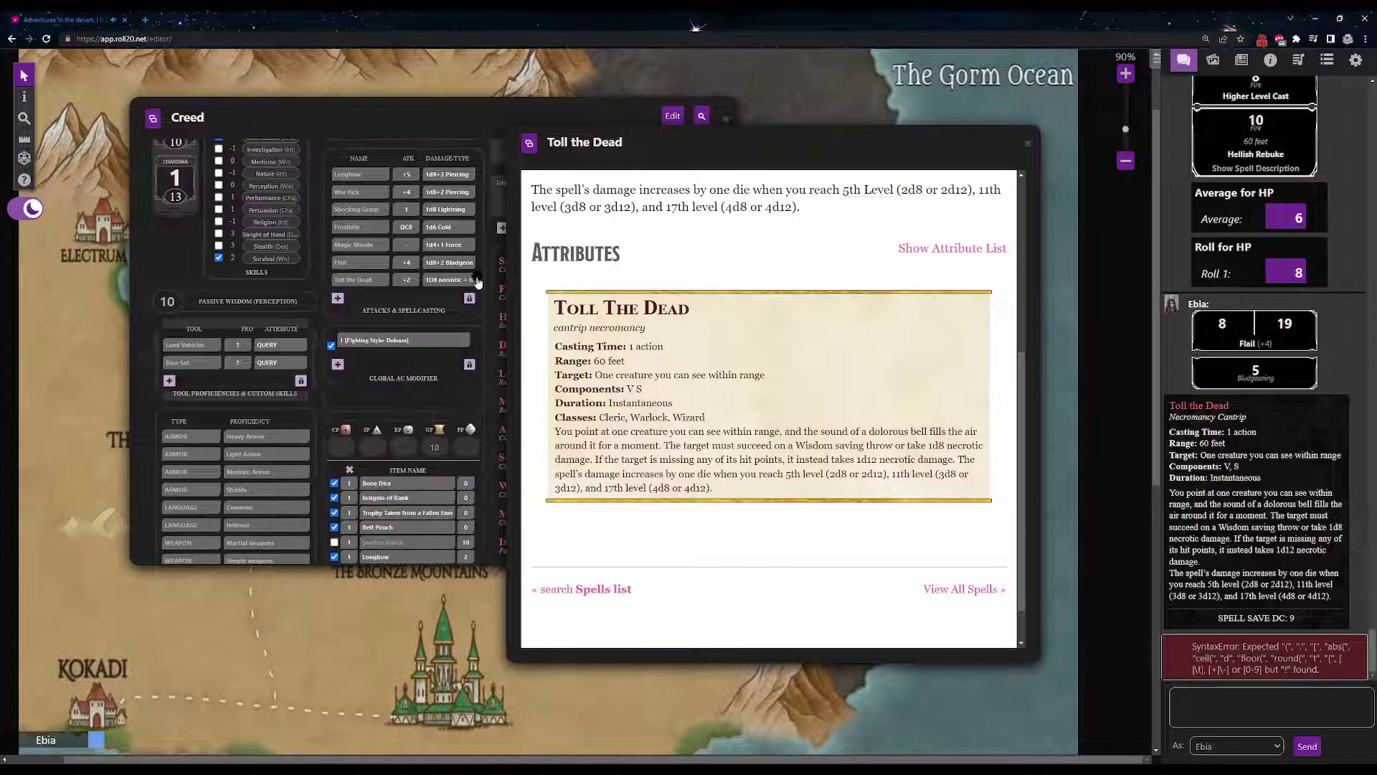
left_click(478, 279)
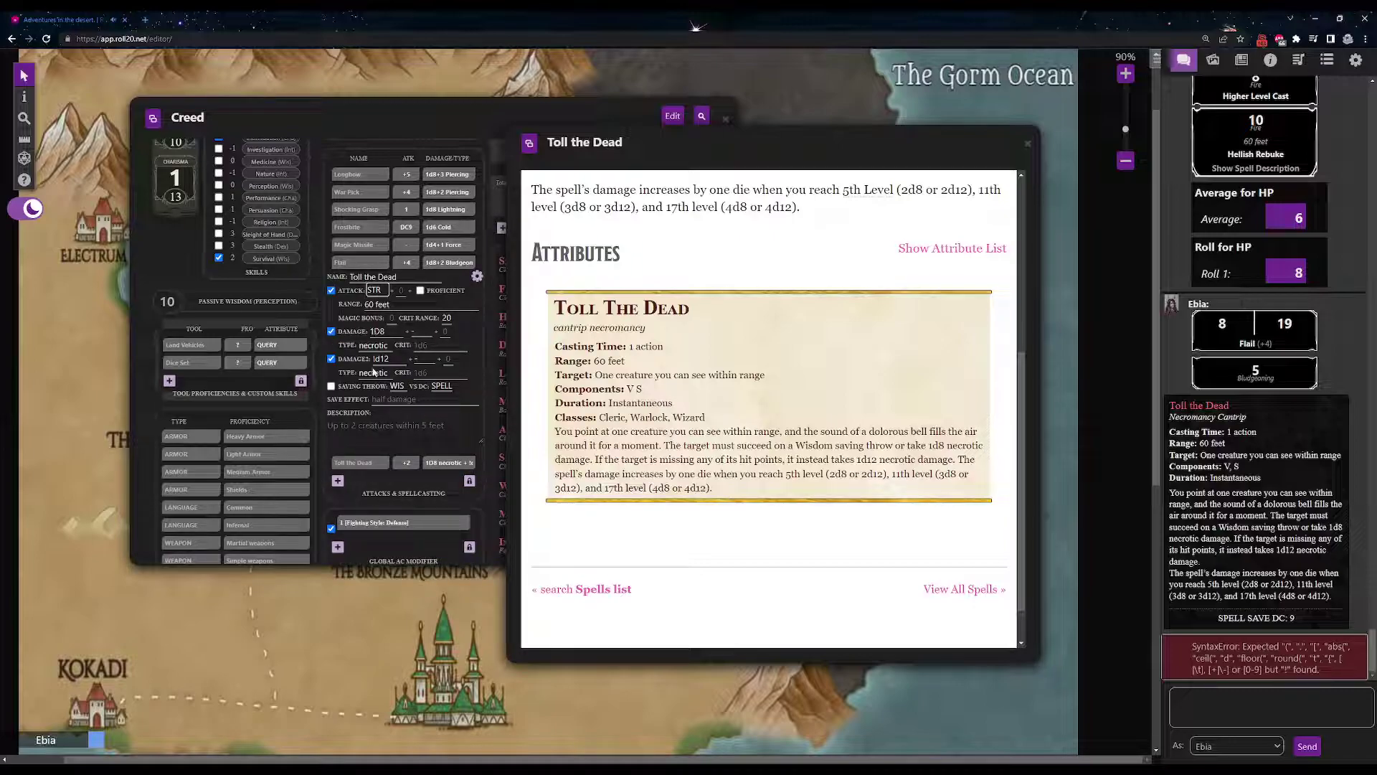
left_click(478, 279)
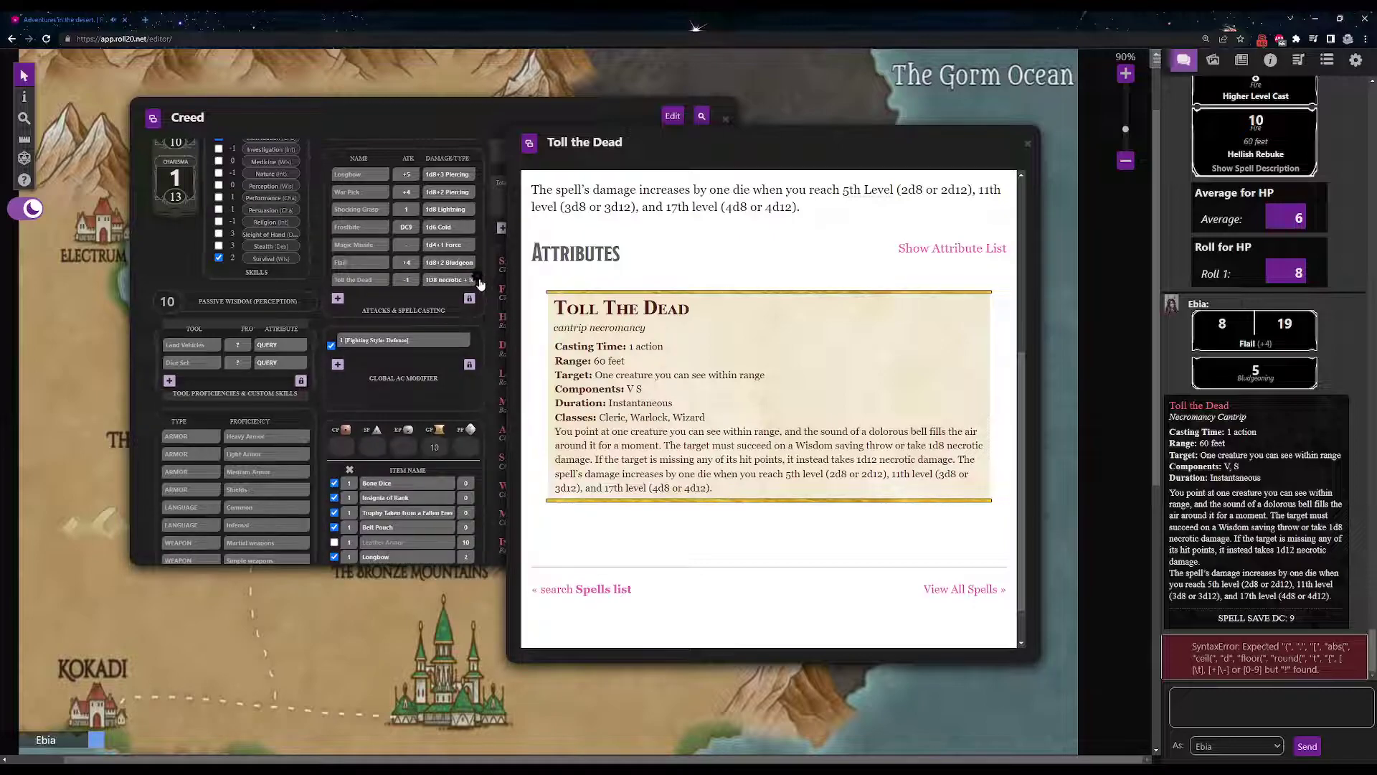
Step: Clear the attack ability of Toll the Dead and roll both its attack and its damage
left_click(478, 279)
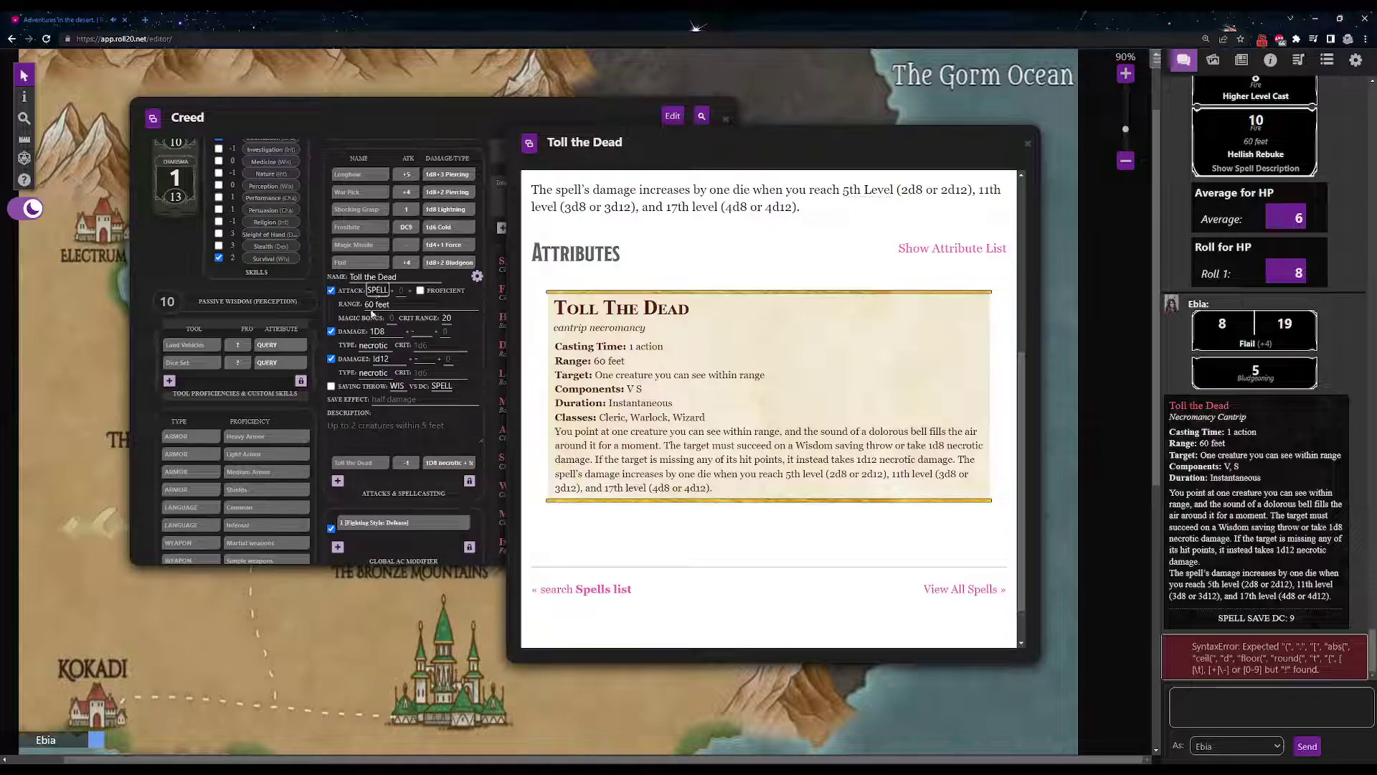
left_click(477, 277)
left_click(424, 285)
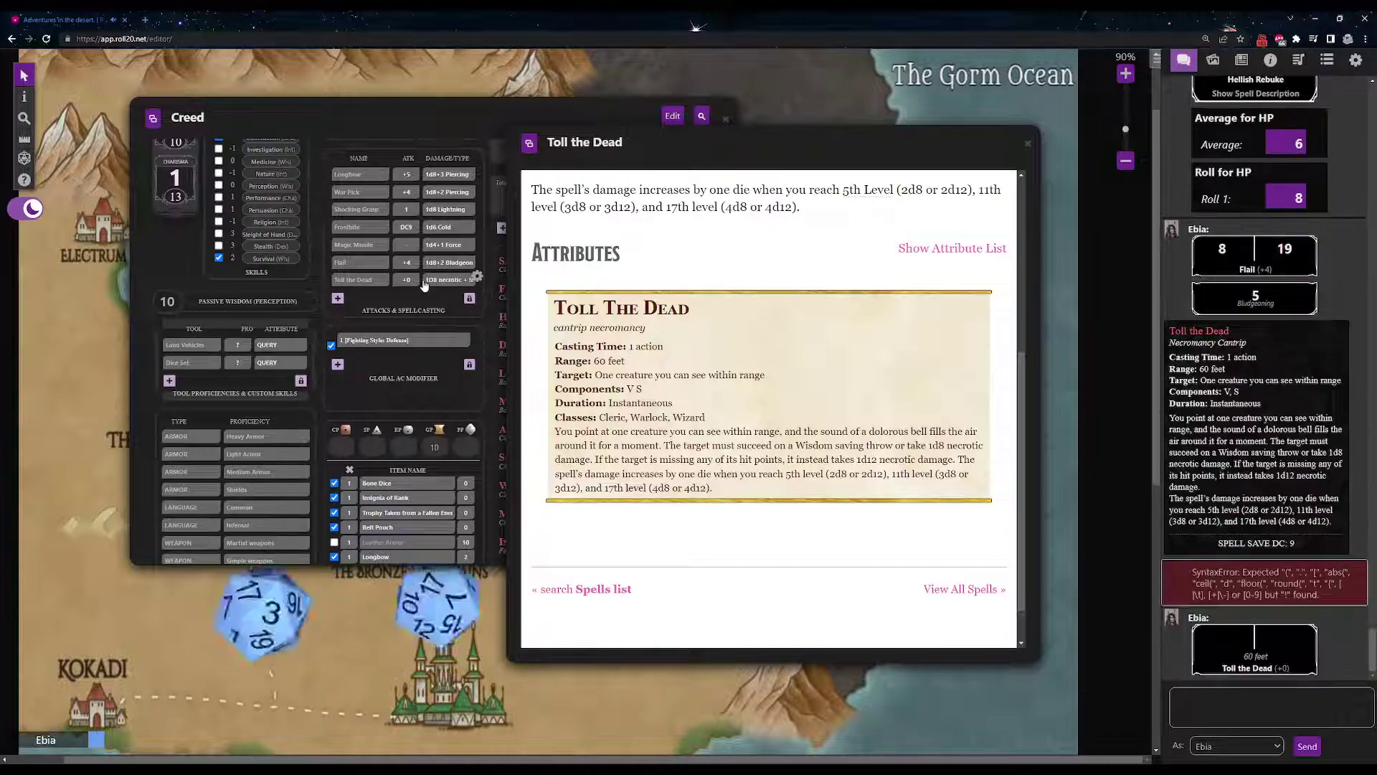
left_click(1231, 667)
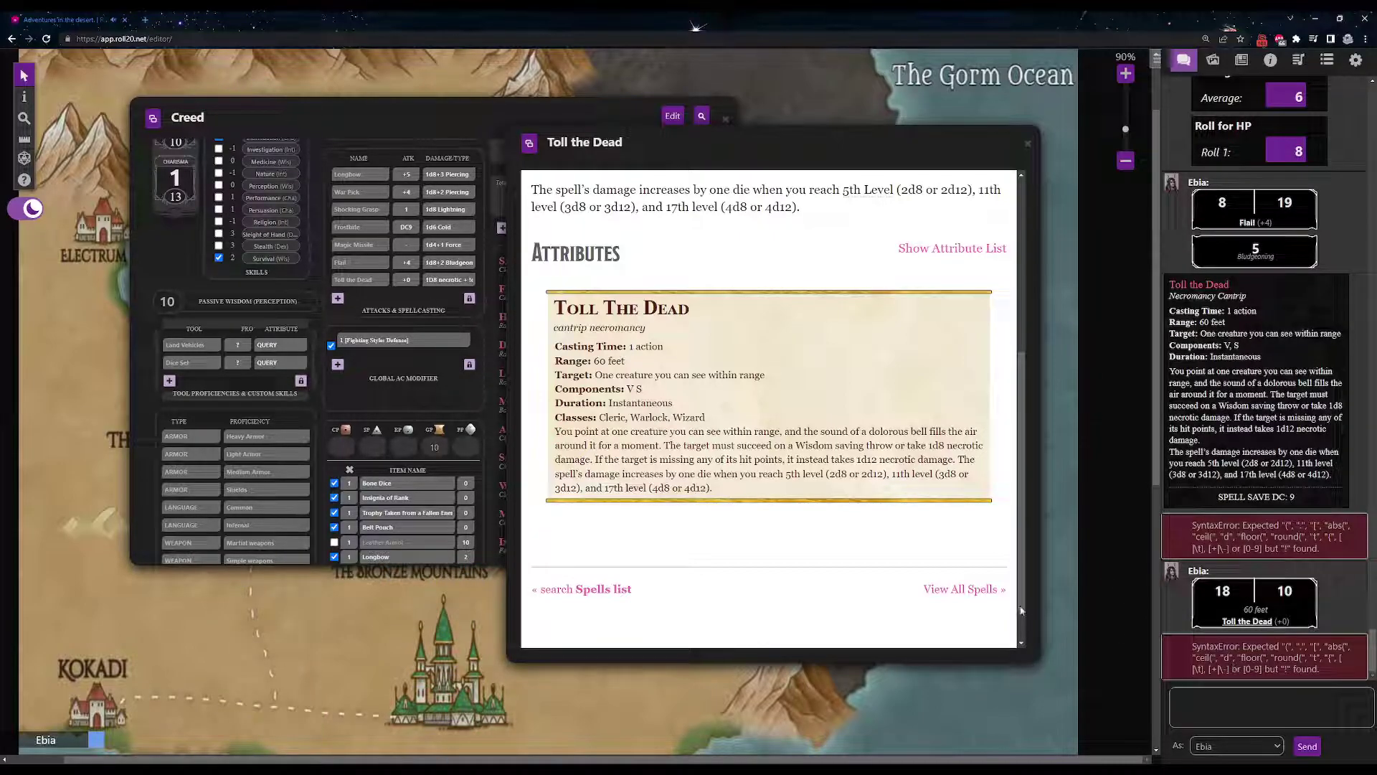
Step: Re-enter the Toll the Dead damage dice as 1d8 and 1d12 and turn off its attack roll
left_click(475, 278)
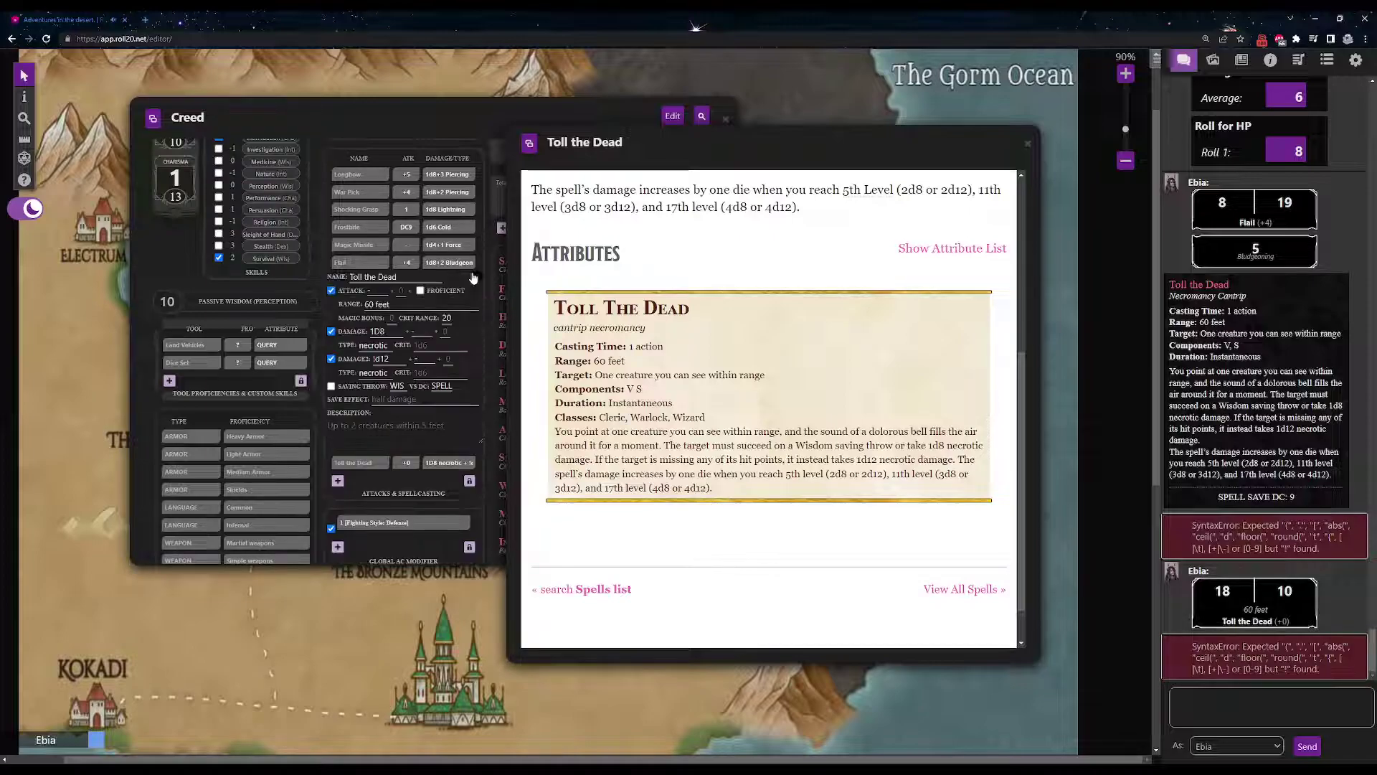
left_click(379, 333)
left_click(398, 354)
key("BackSpace")
type("1")
left_click(331, 290)
left_click(480, 283)
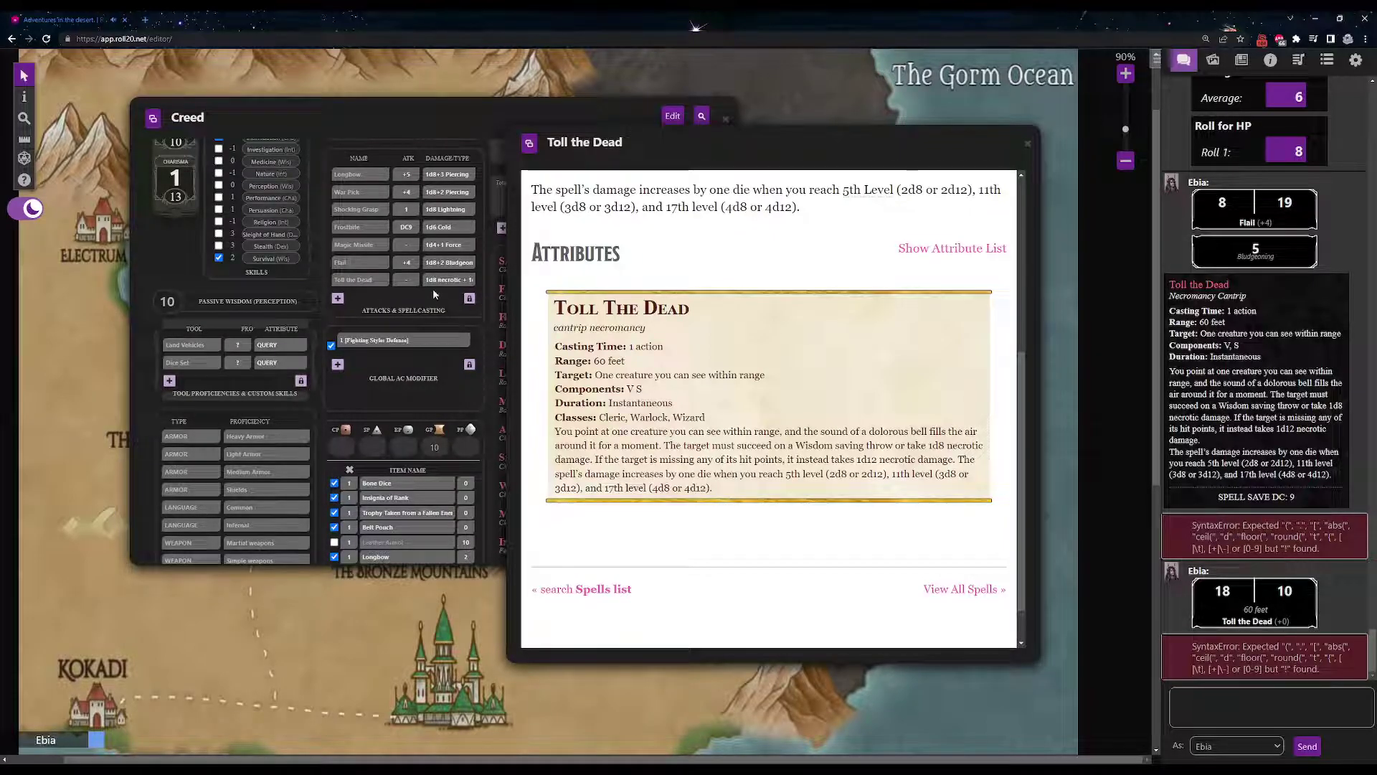
Step: Roll the Toll the Dead damage and check both necrotic results in the chat
left_click(385, 285)
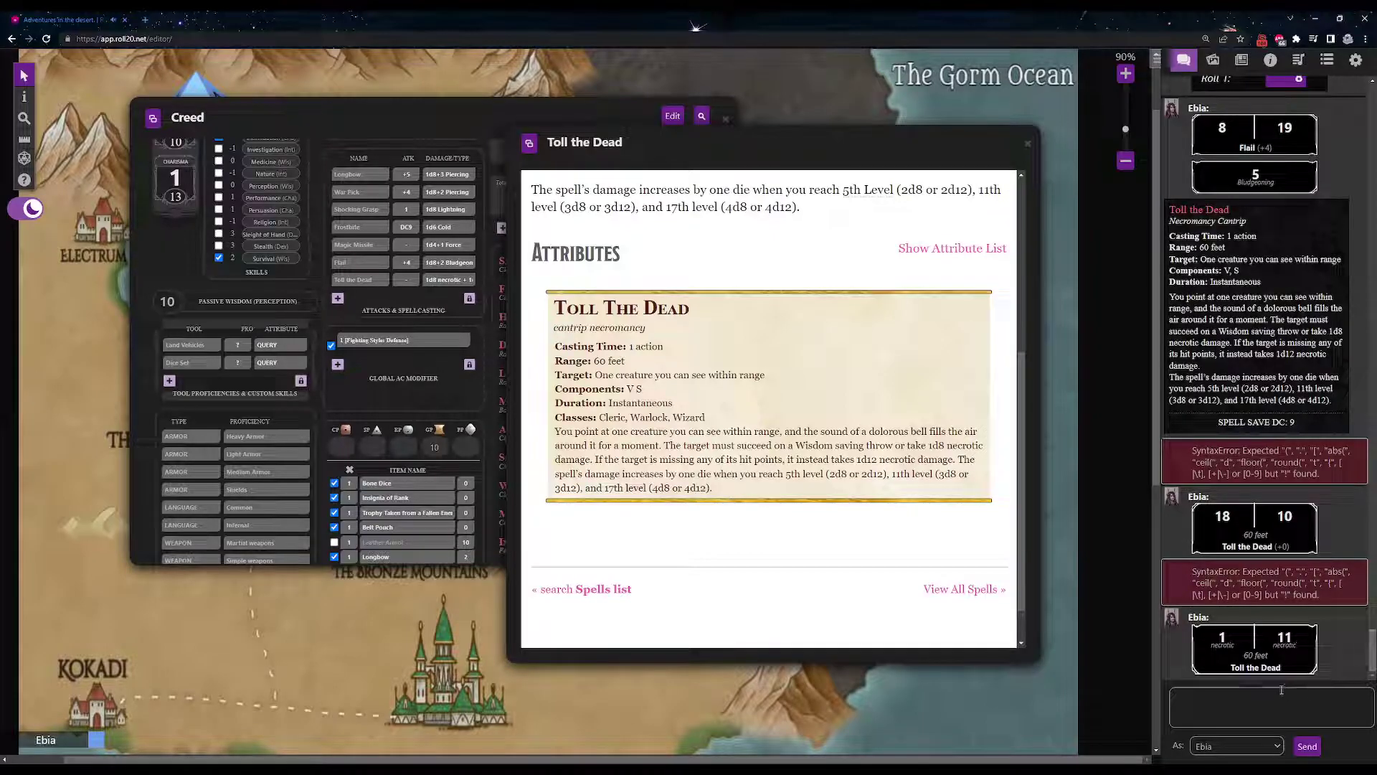
mouse_move(1285, 642)
left_click(1220, 701)
Step: Raise the Toll the Dead damage dice to 2d8 and 2d12 and test-roll the attack
left_click(478, 280)
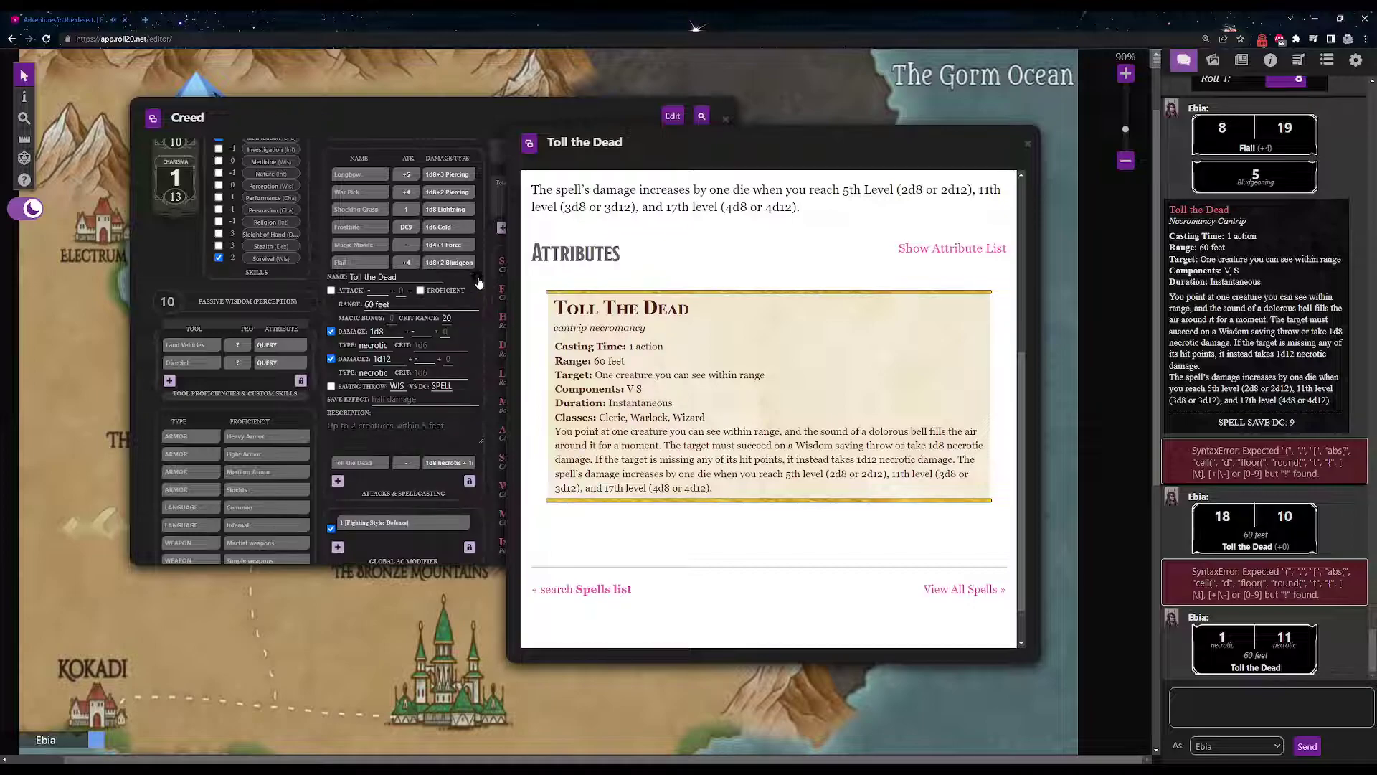
left_click(374, 332)
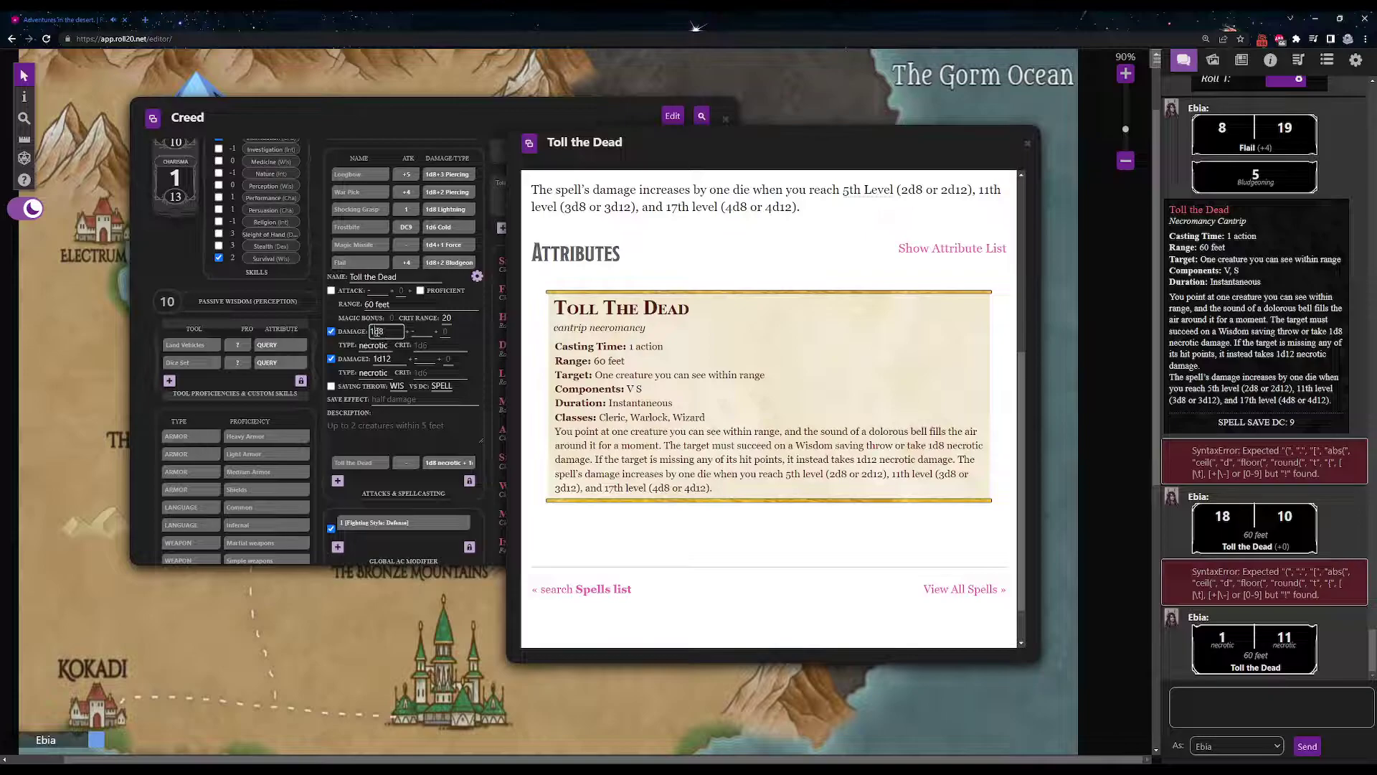
key("BackSpace")
type("2")
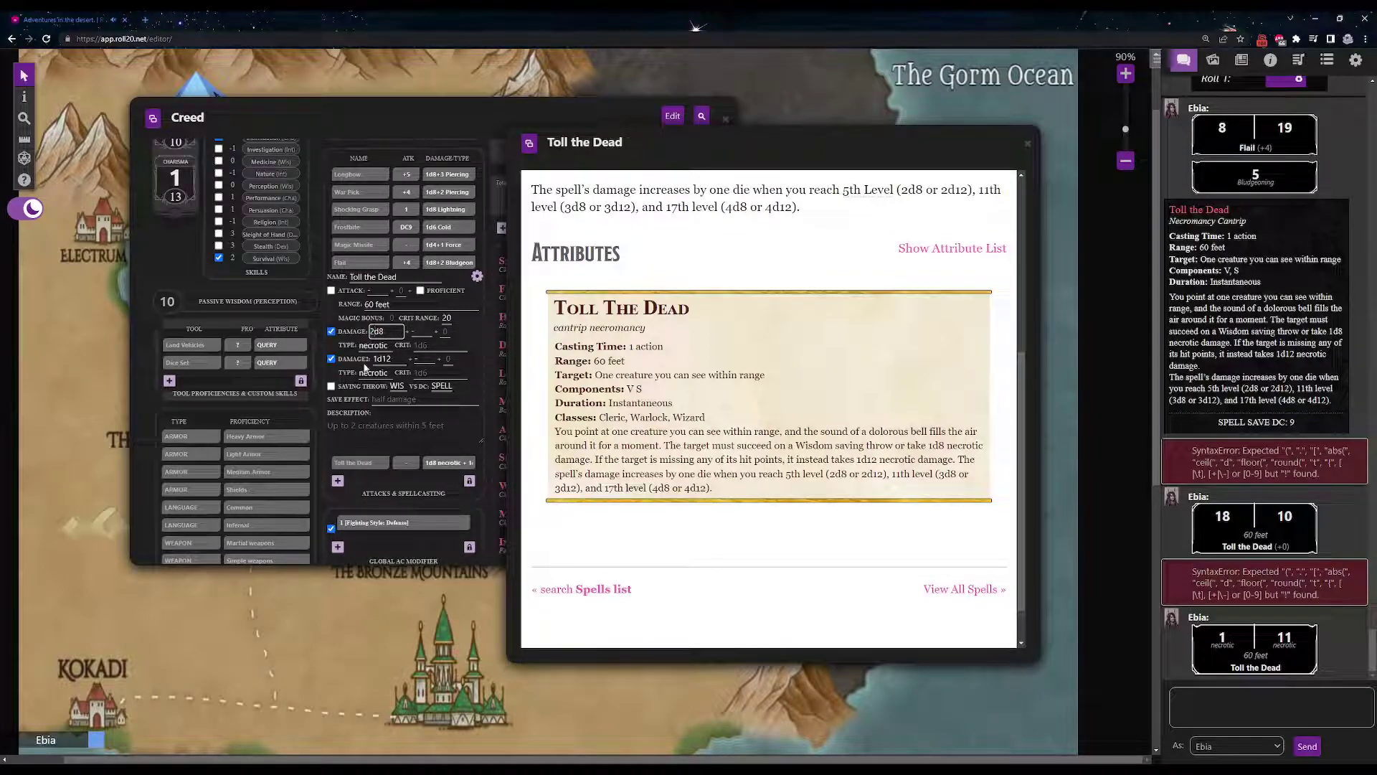
left_click(375, 358)
left_click(476, 278)
left_click(475, 281)
left_click(380, 279)
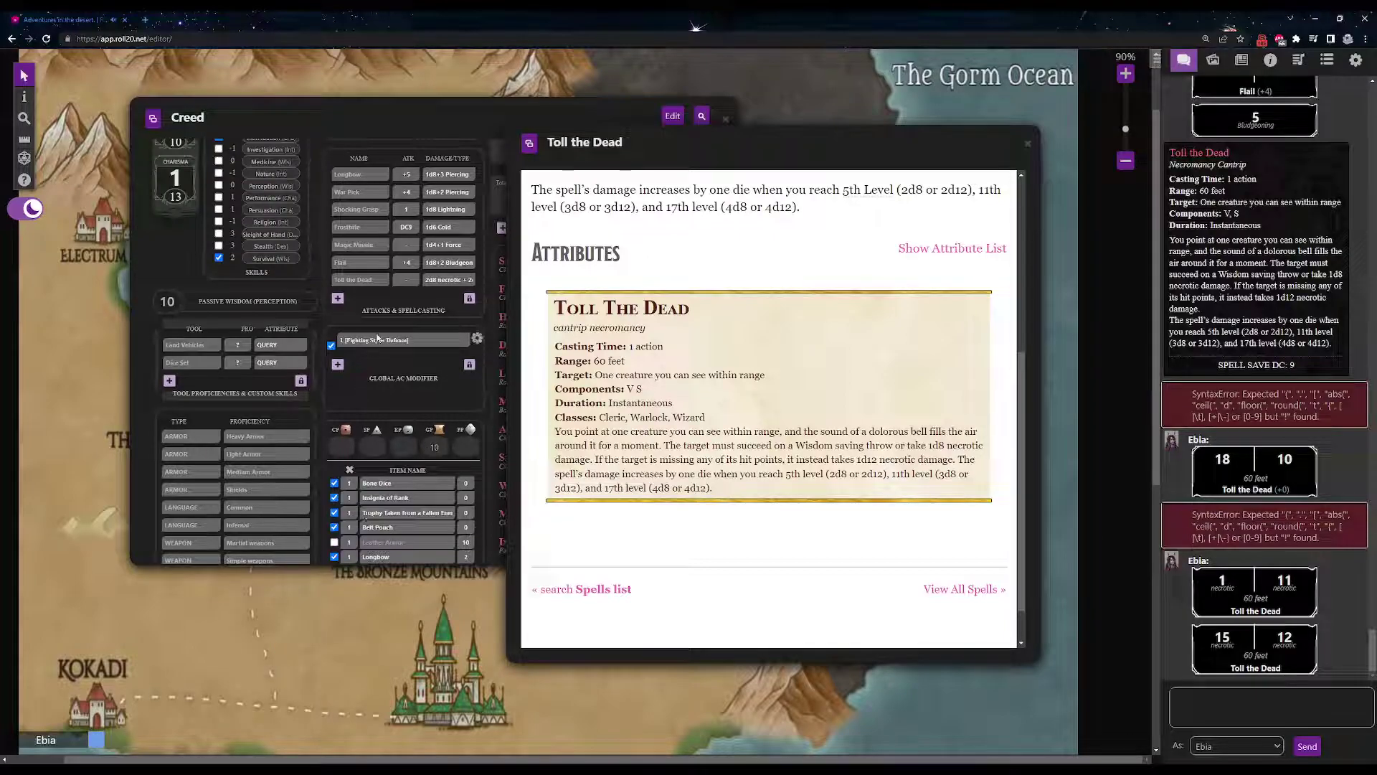
Step: Delete the Toll the Dead entry from the attacks list and bring Creed's sheet to the front
left_click(470, 299)
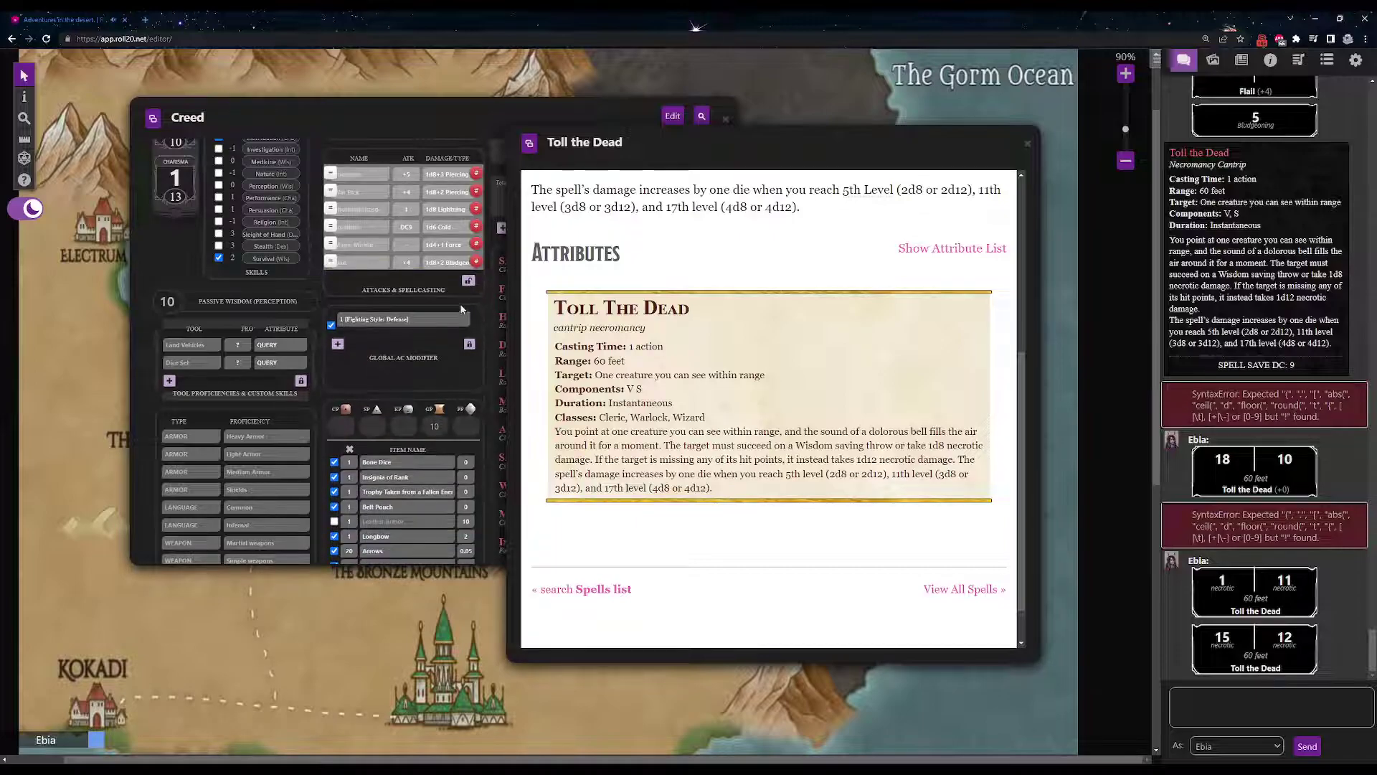
left_click(468, 282)
left_click(473, 108)
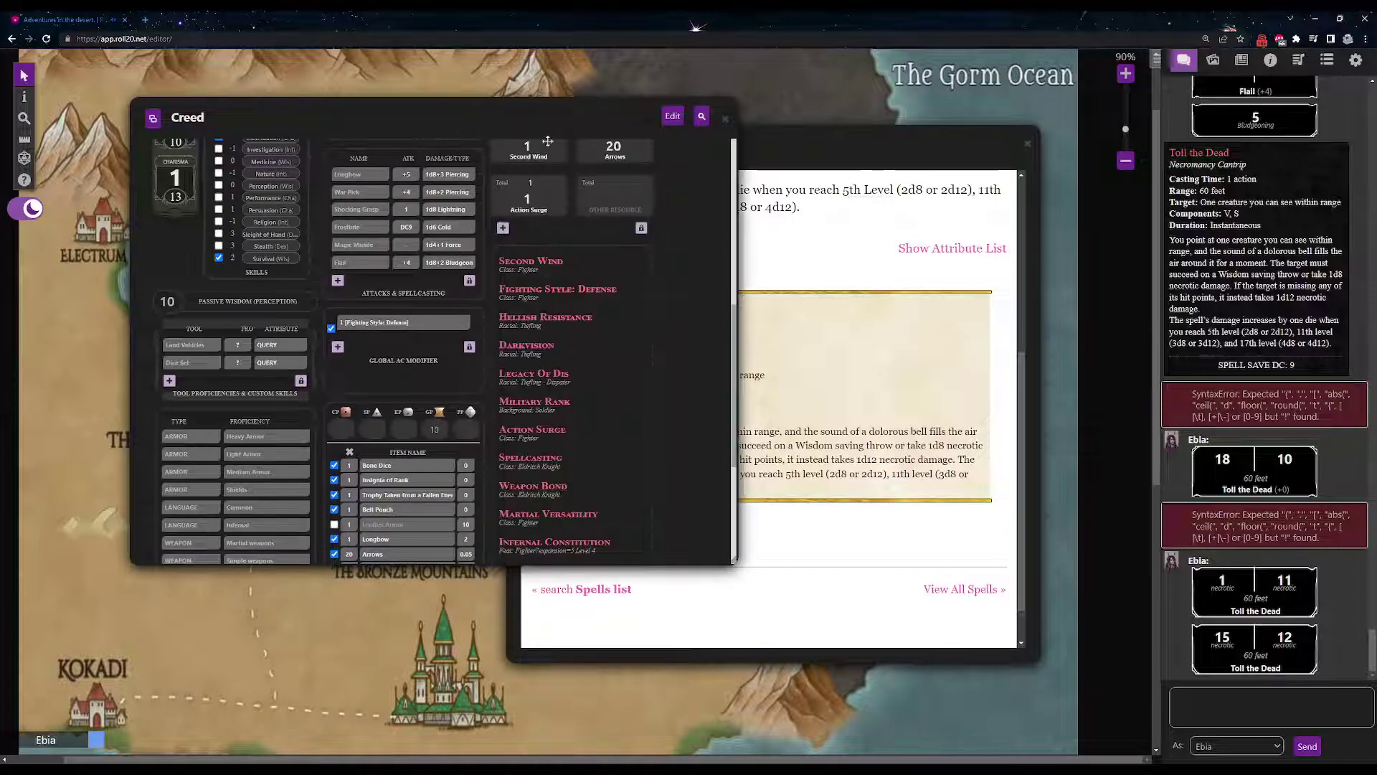
Step: Remove the Toll the Dead cantrip from Creed's spell list
scroll(543, 137, "up", 5)
left_click(621, 288)
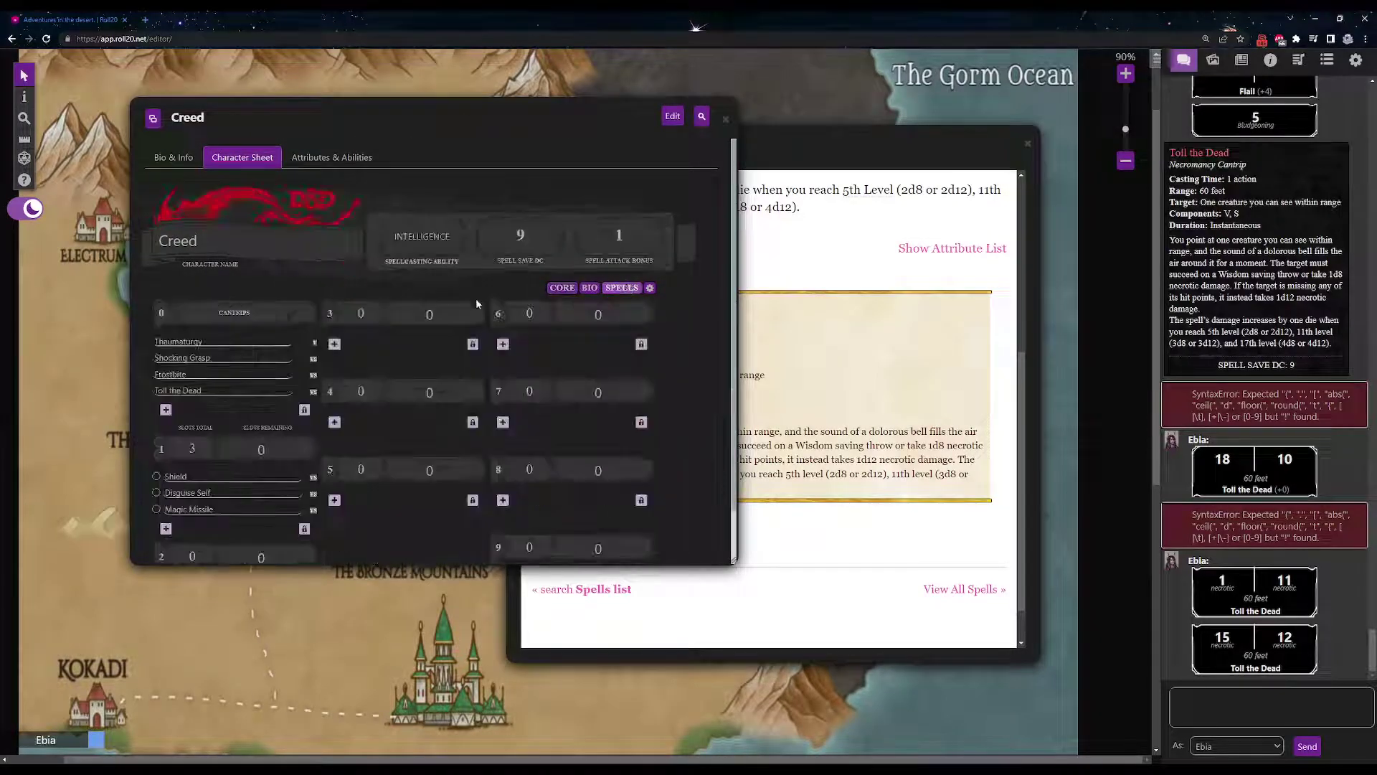
left_click(304, 410)
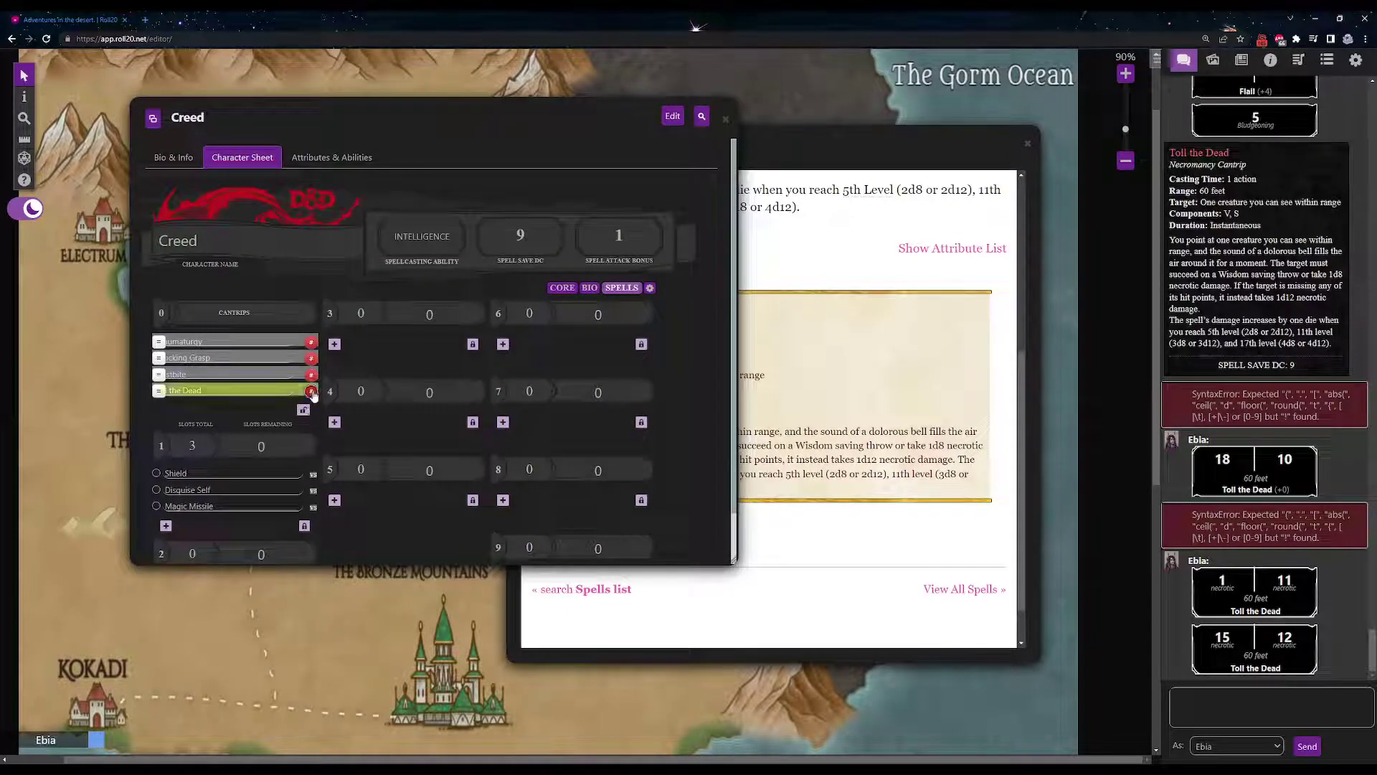
left_click(312, 392)
left_click(306, 393)
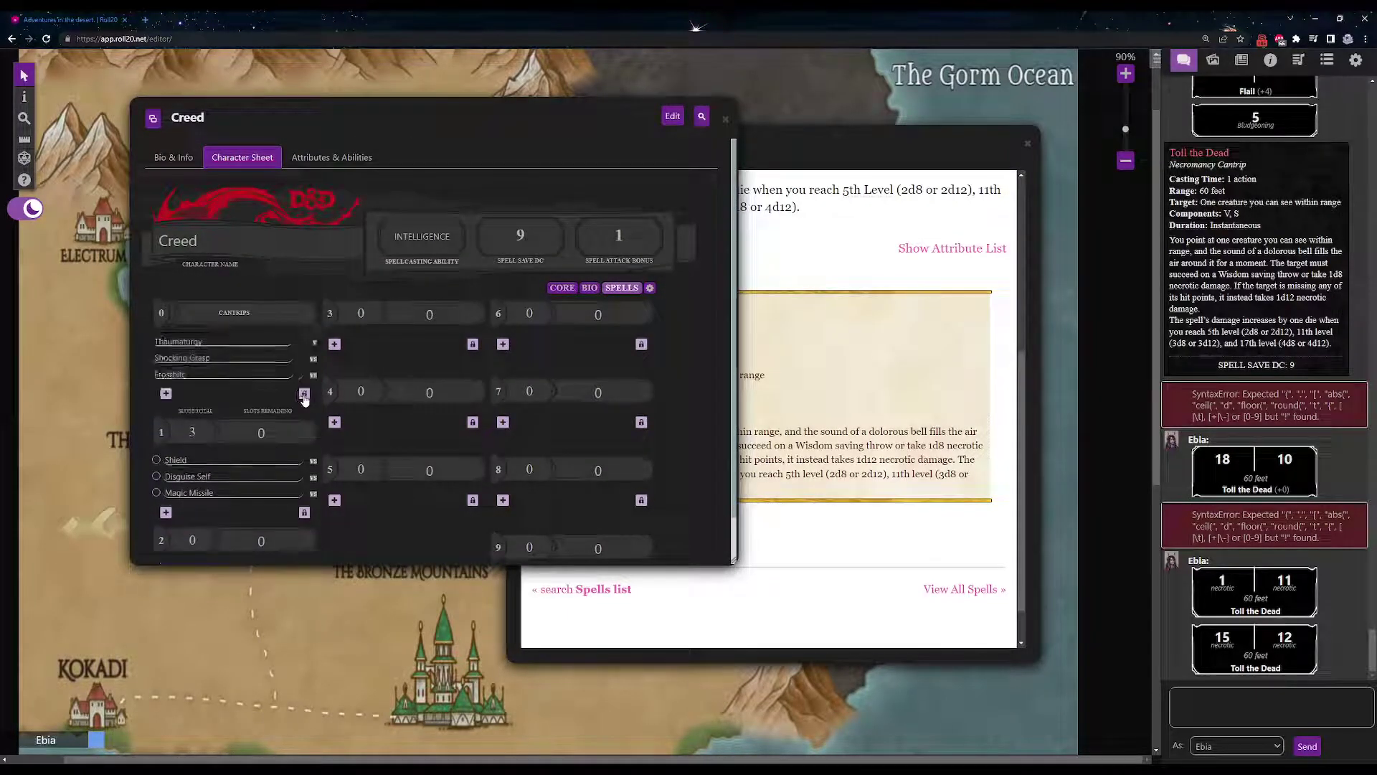
Step: Go back to Creed's core sheet and review the attacks, equipment, features and character stats
left_click(558, 288)
scroll(593, 351, "down", 5)
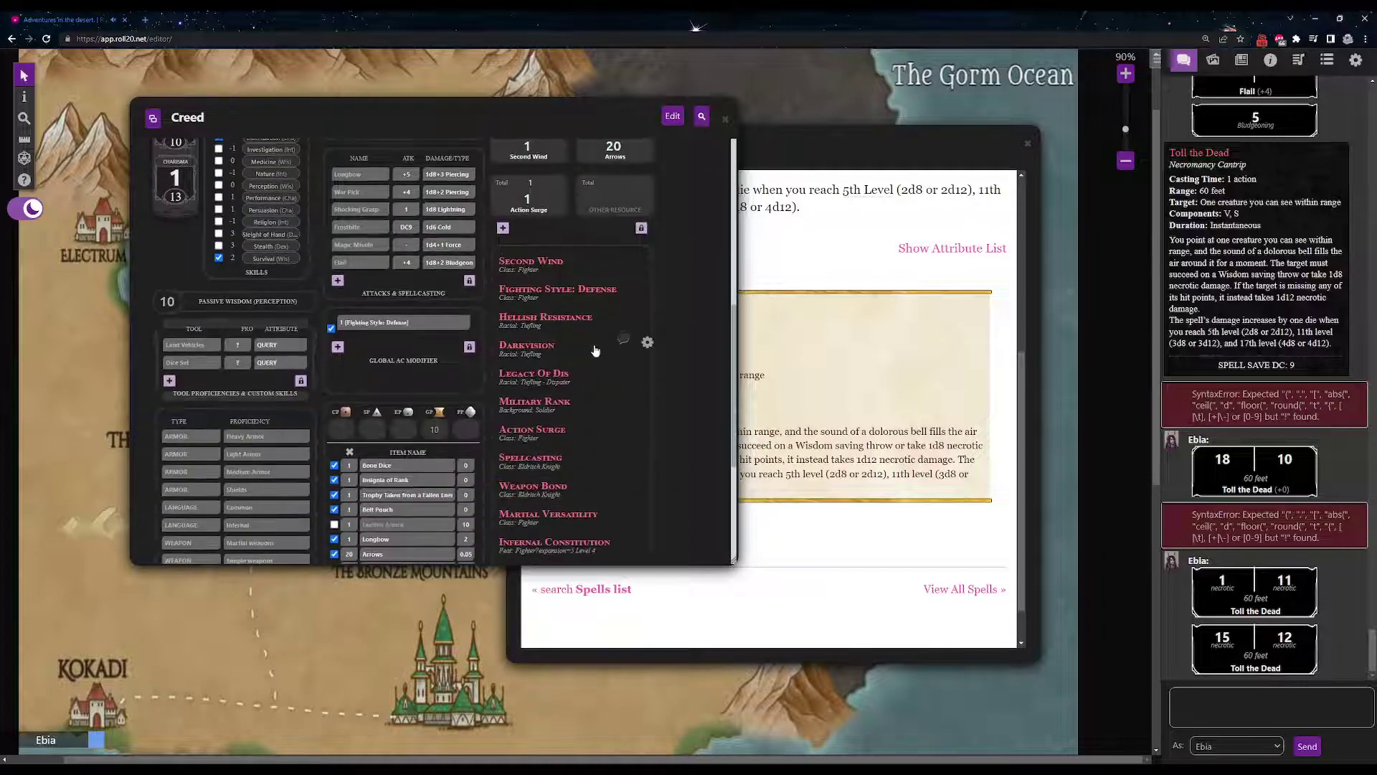
scroll(595, 353, "down", 2)
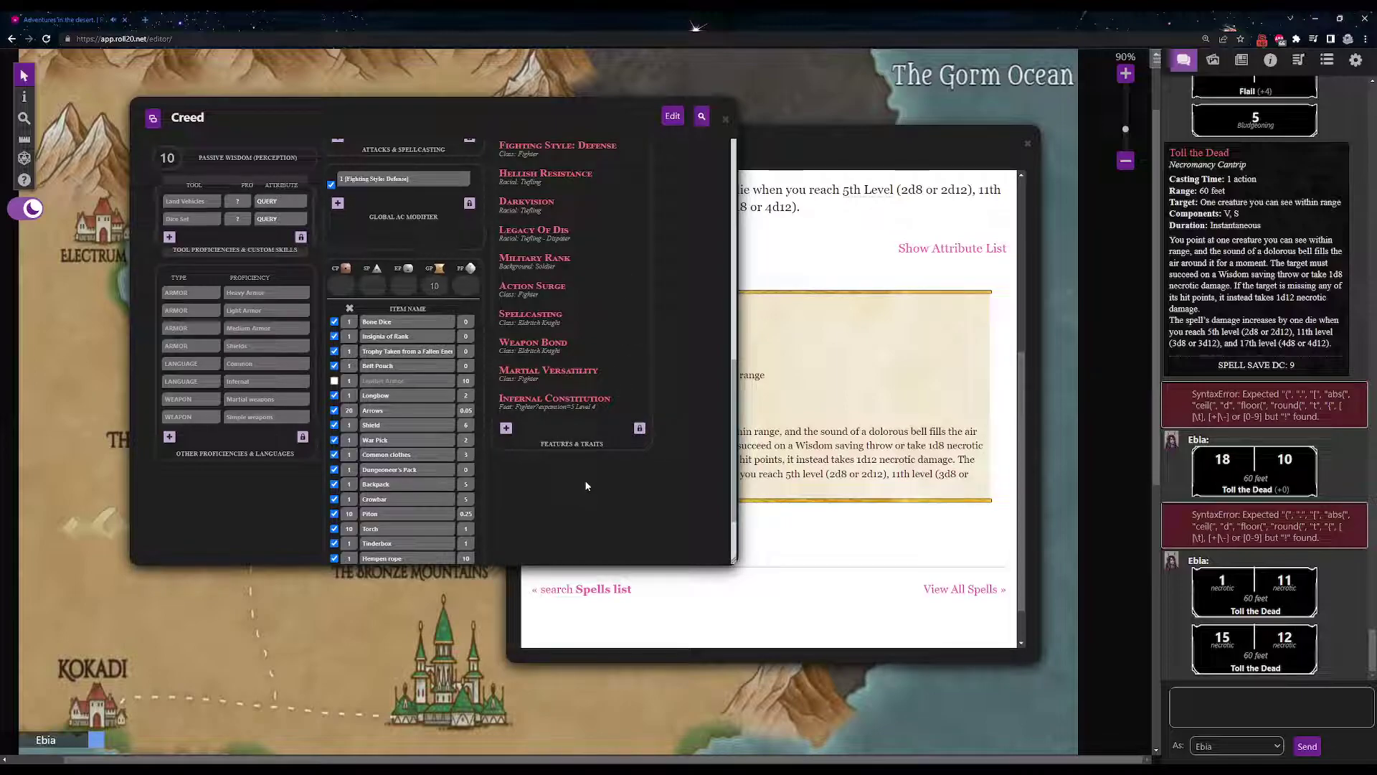
scroll(586, 486, "up", 2)
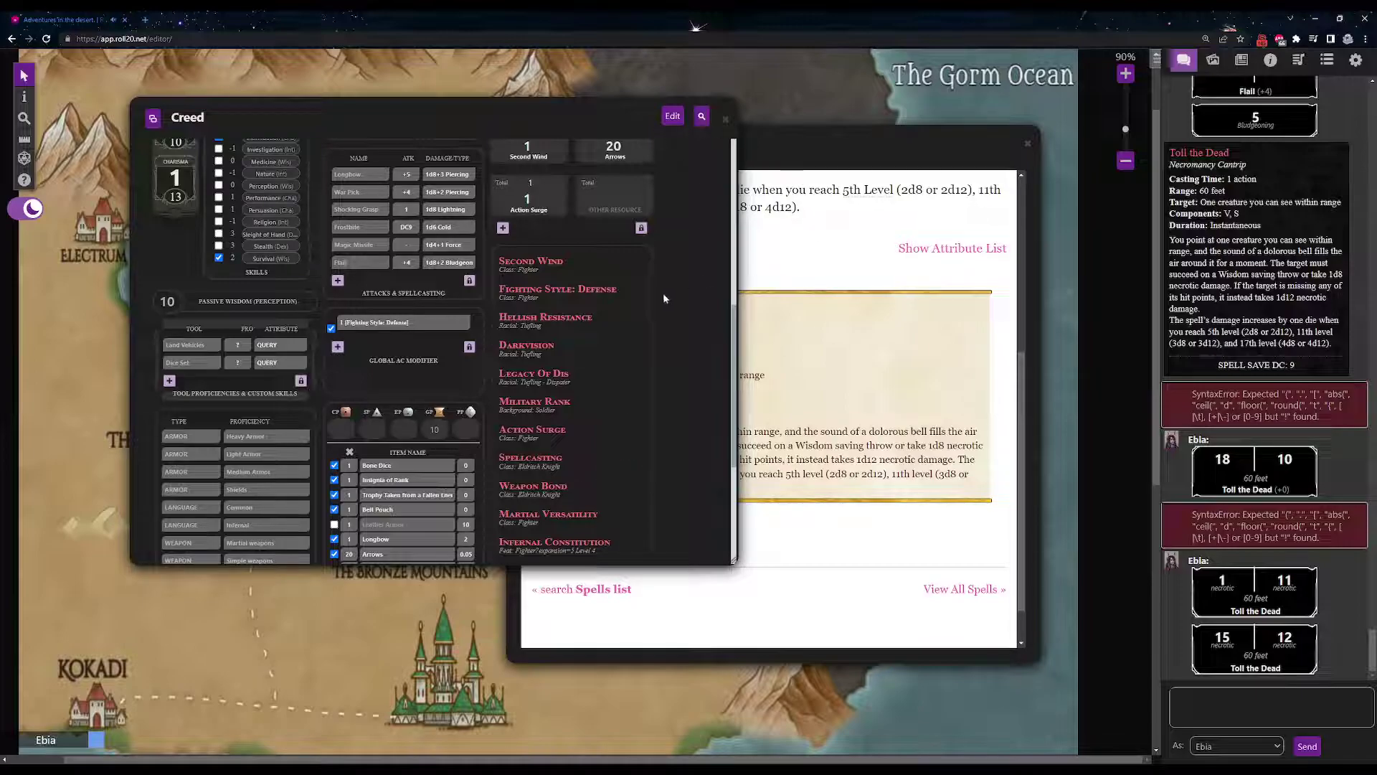
scroll(677, 307, "up", 5)
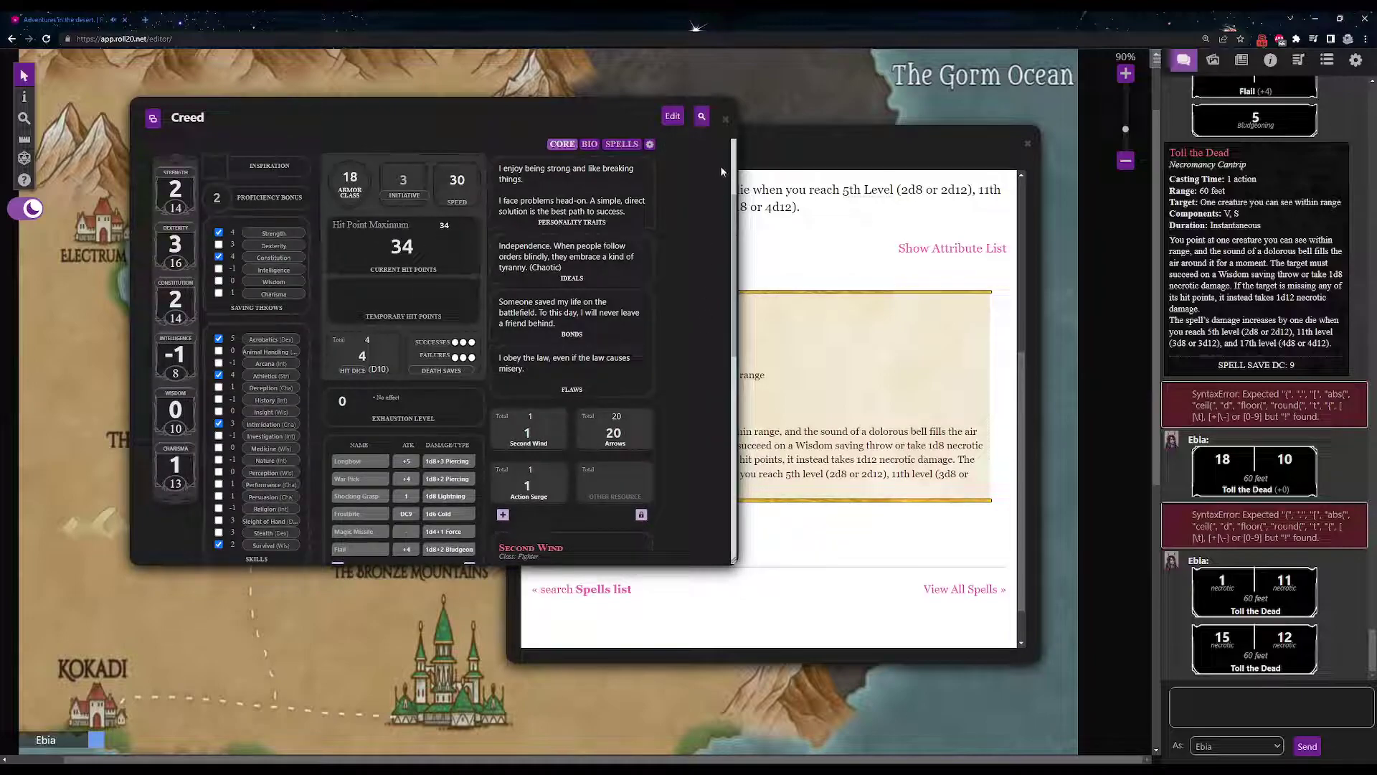
Step: Clear the map by moving Creed's sheet aside and closing the Toll the Dead description window
left_click_drag(611, 138, 481, 130)
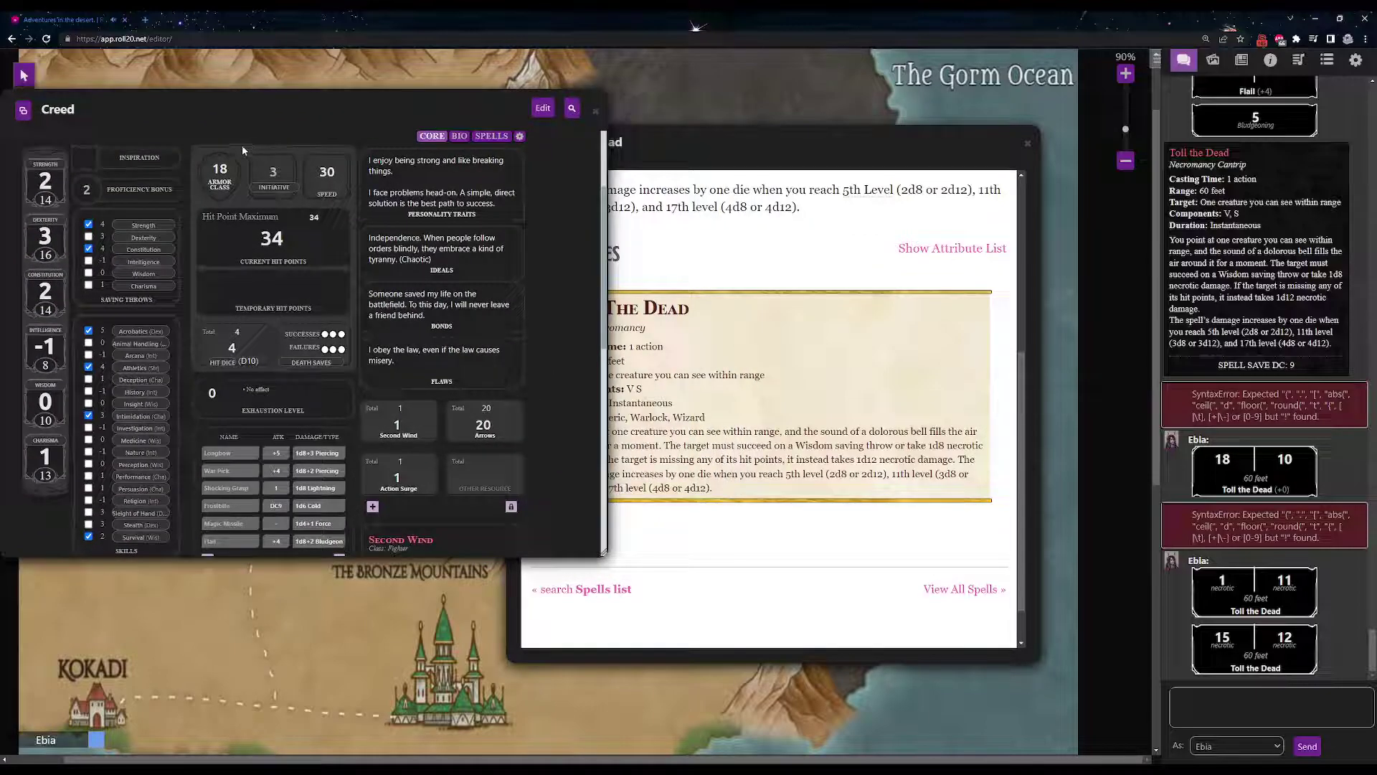
left_click(1029, 143)
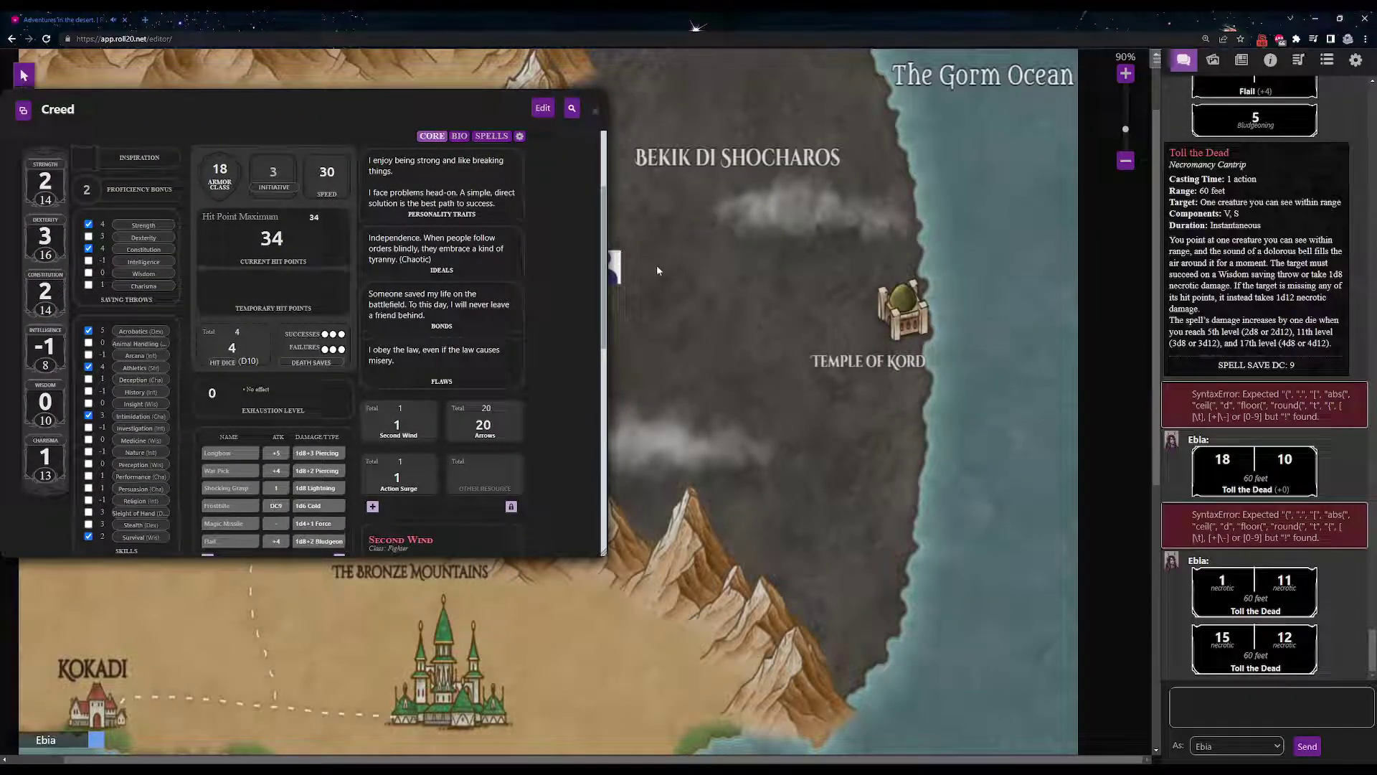
left_click_drag(735, 271, 796, 272)
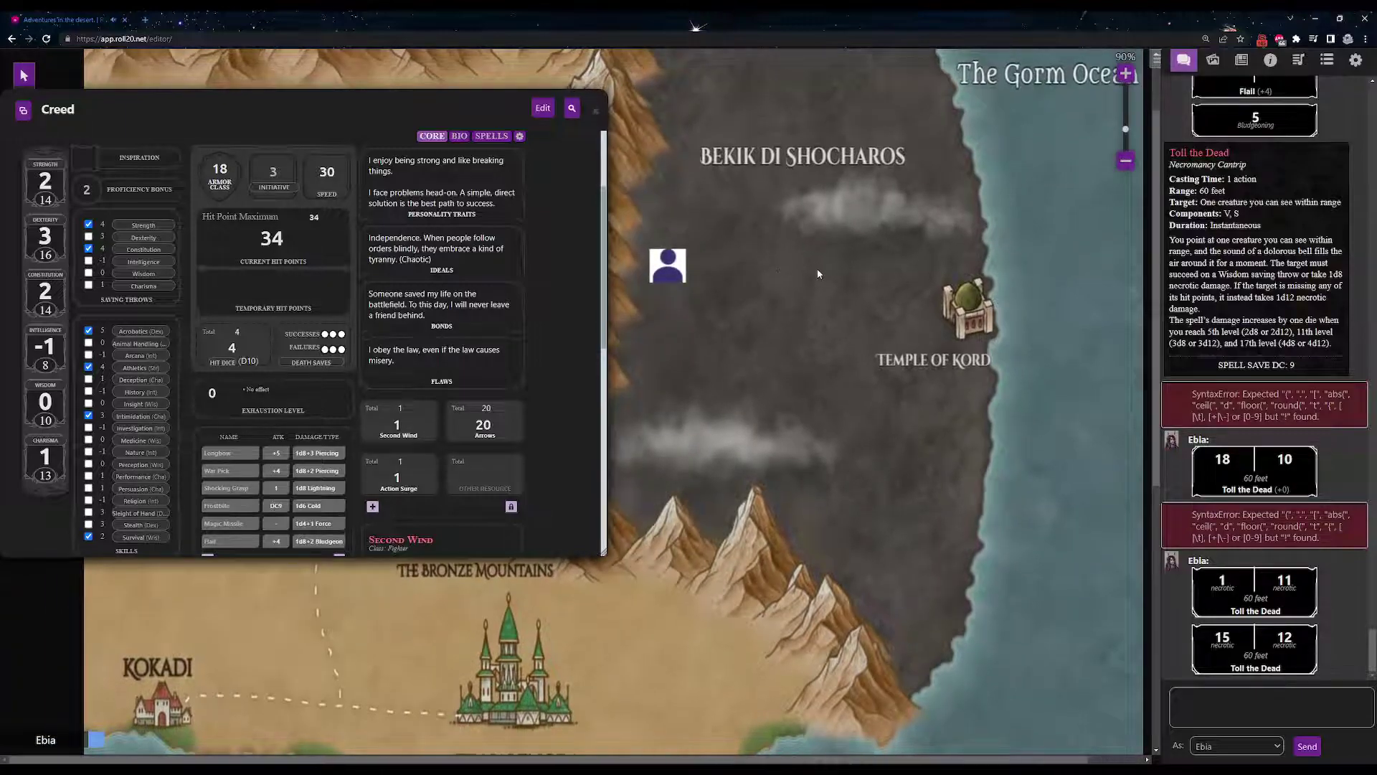
Step: Move the character token to the open dark area just below the Bekik di Shocharos label
left_click(668, 267)
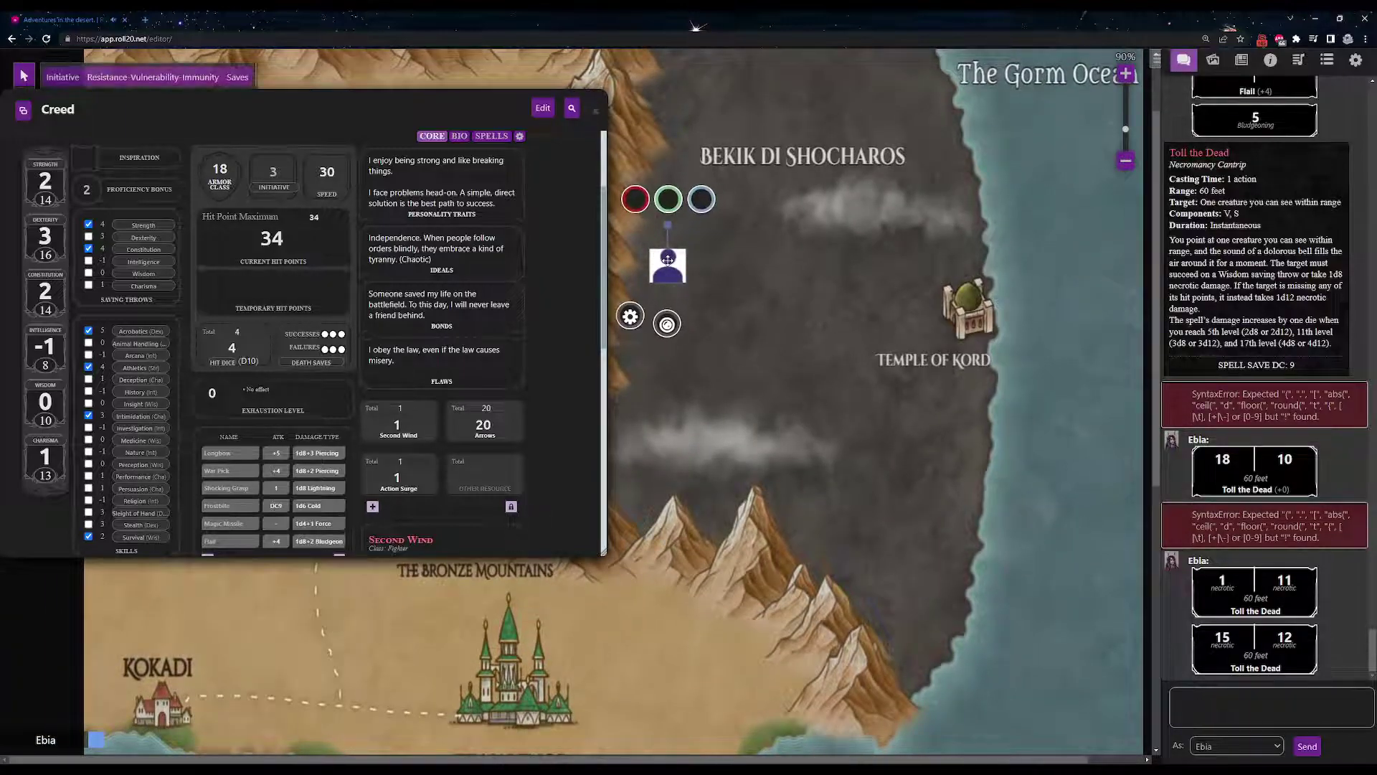
left_click_drag(668, 271, 768, 284)
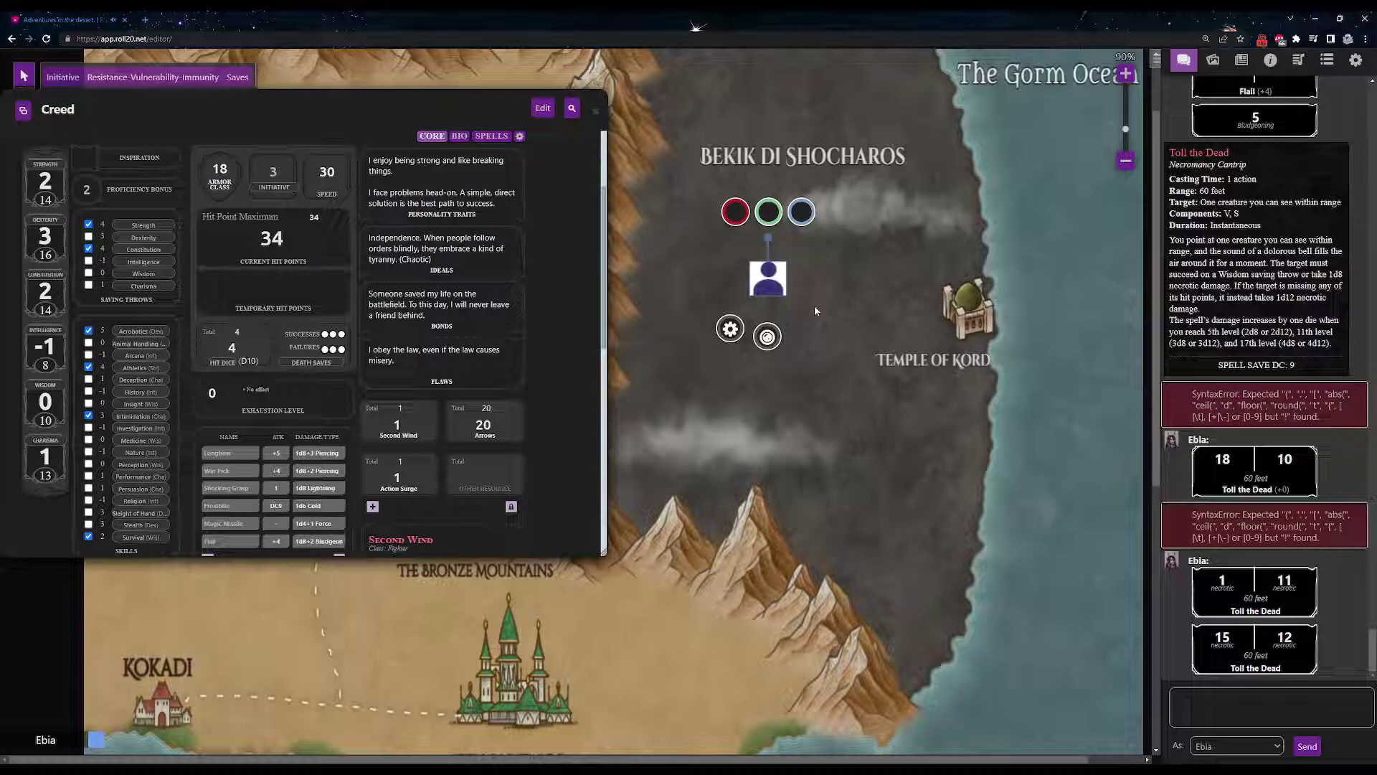
left_click(769, 275)
mouse_move(768, 275)
left_mouse_down()
mouse_move(870, 286)
mouse_move(750, 320)
mouse_move(835, 298)
mouse_move(745, 290)
left_mouse_up()
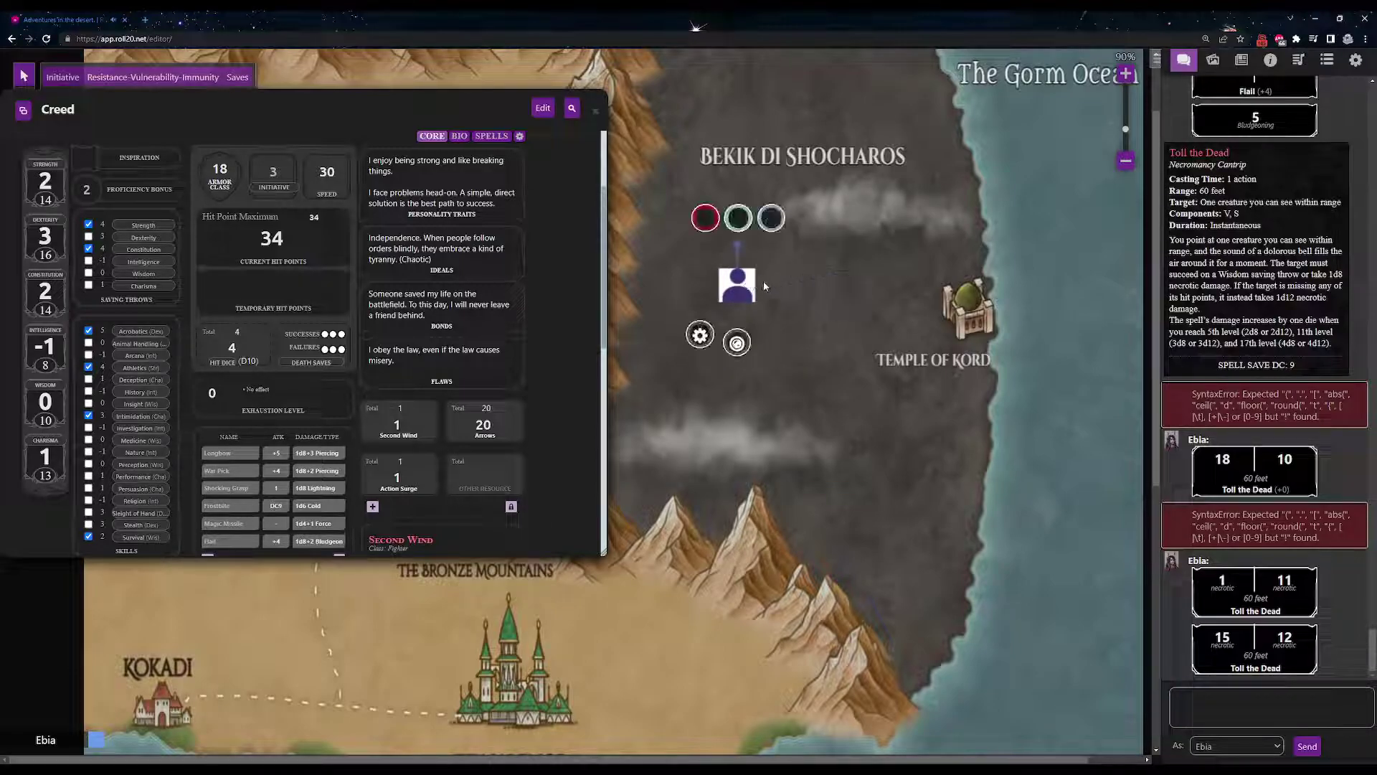
Step: Give the token a yellow circular Aura 1 by entering its radius, and save the token settings
left_click(703, 343)
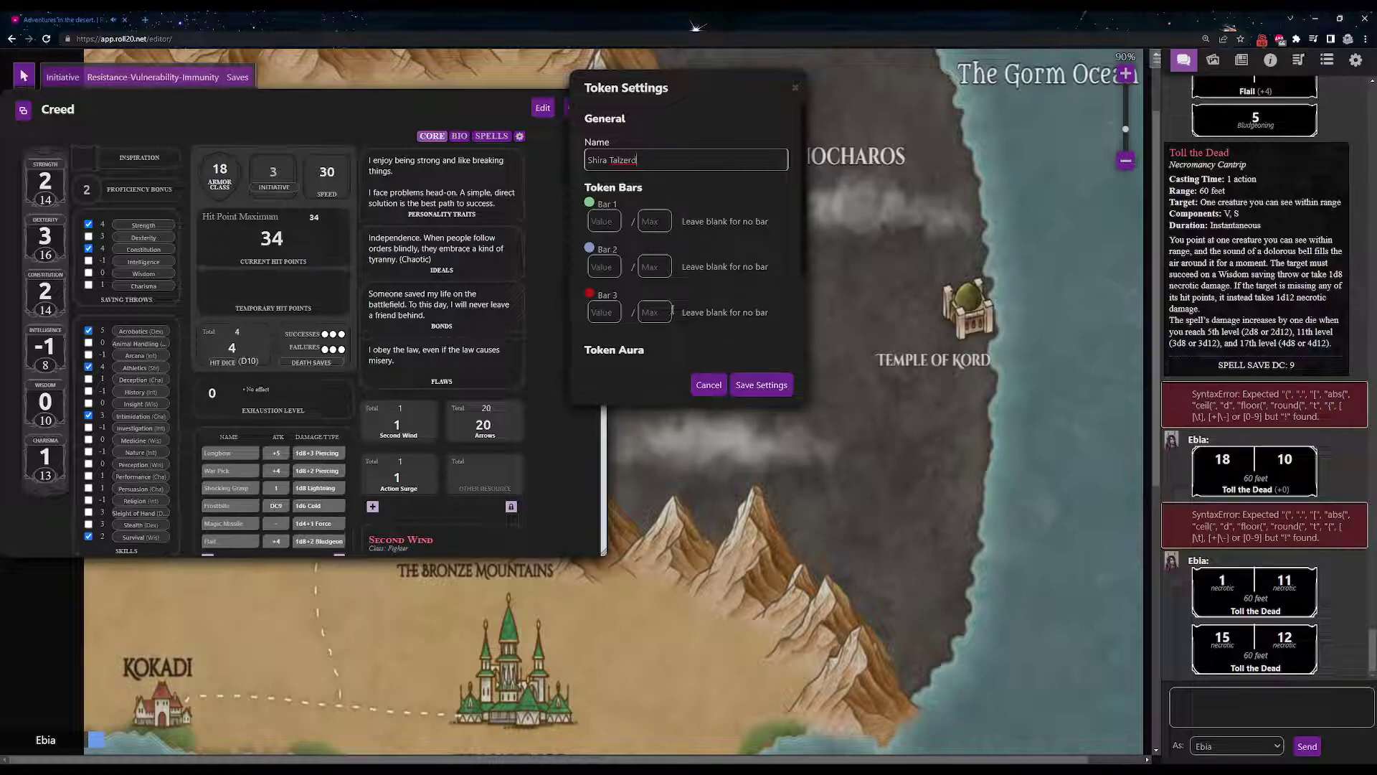
scroll(699, 285, "down", 2)
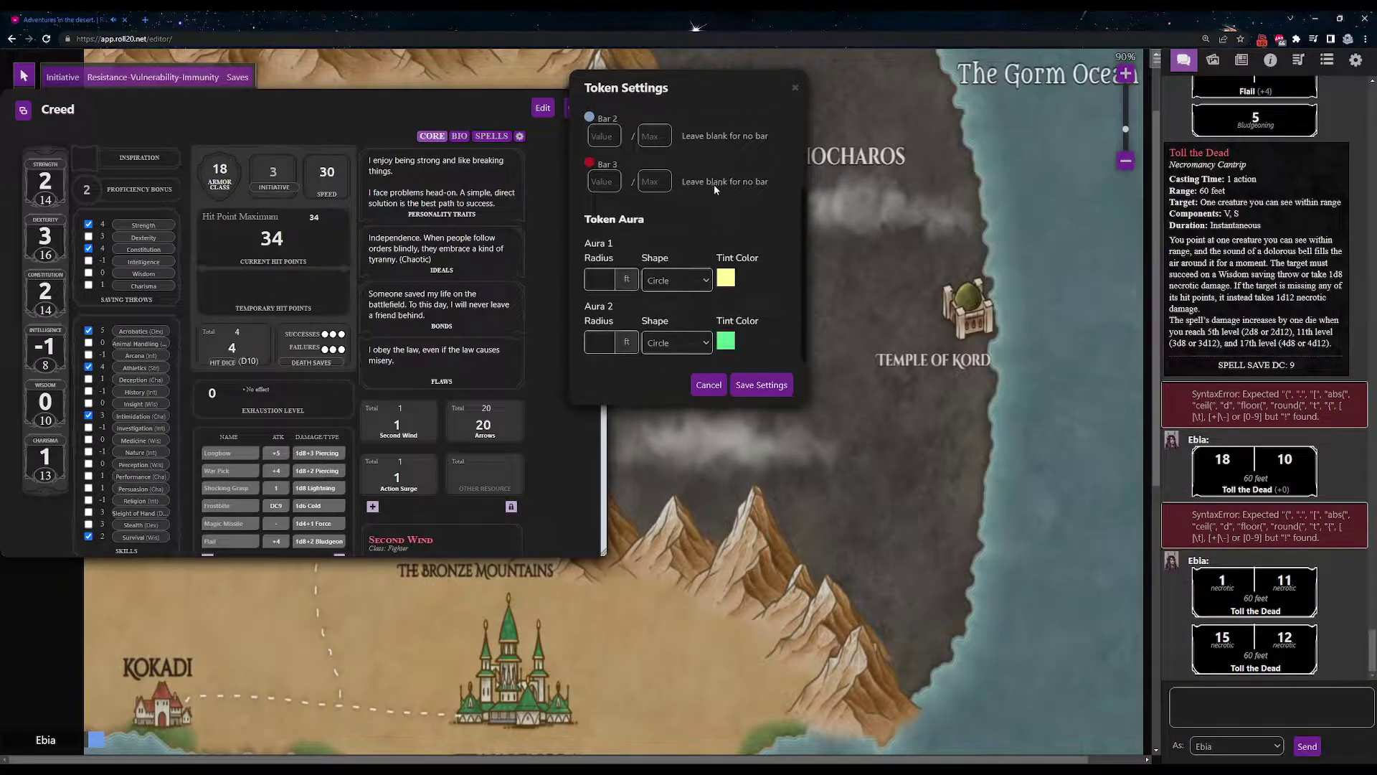
left_click(606, 277)
left_click(759, 382)
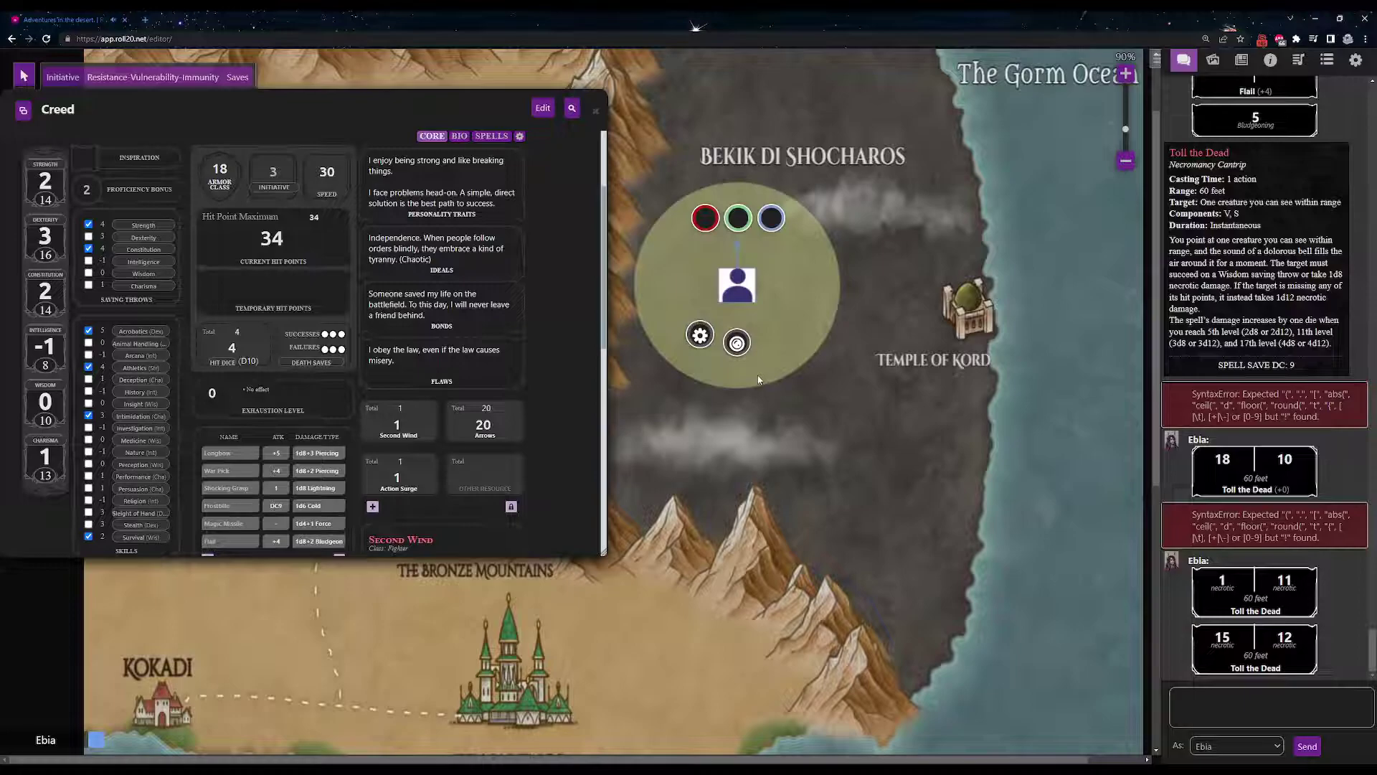
Step: Remove the token's yellow Aura 1 by clearing its radius, and save the token settings
left_click(700, 338)
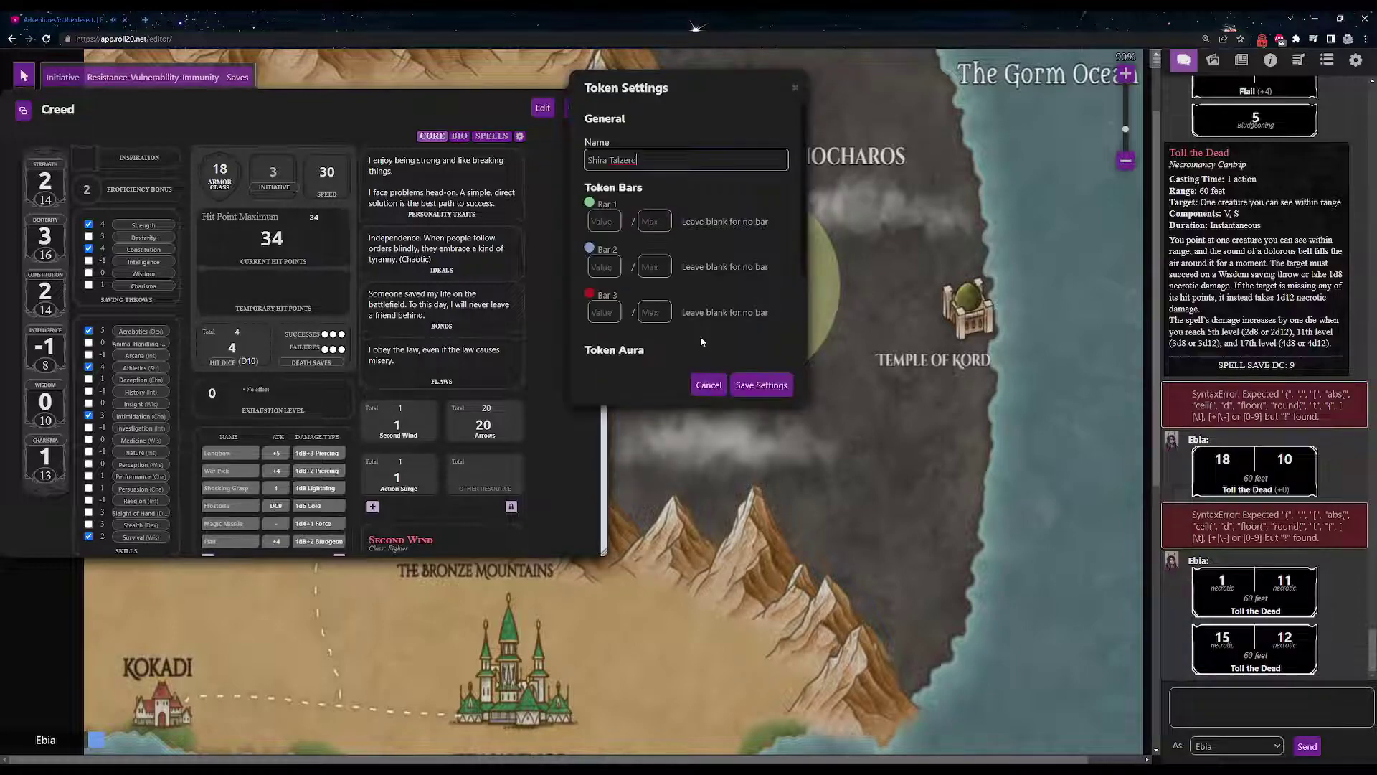
scroll(646, 291, "down", 2)
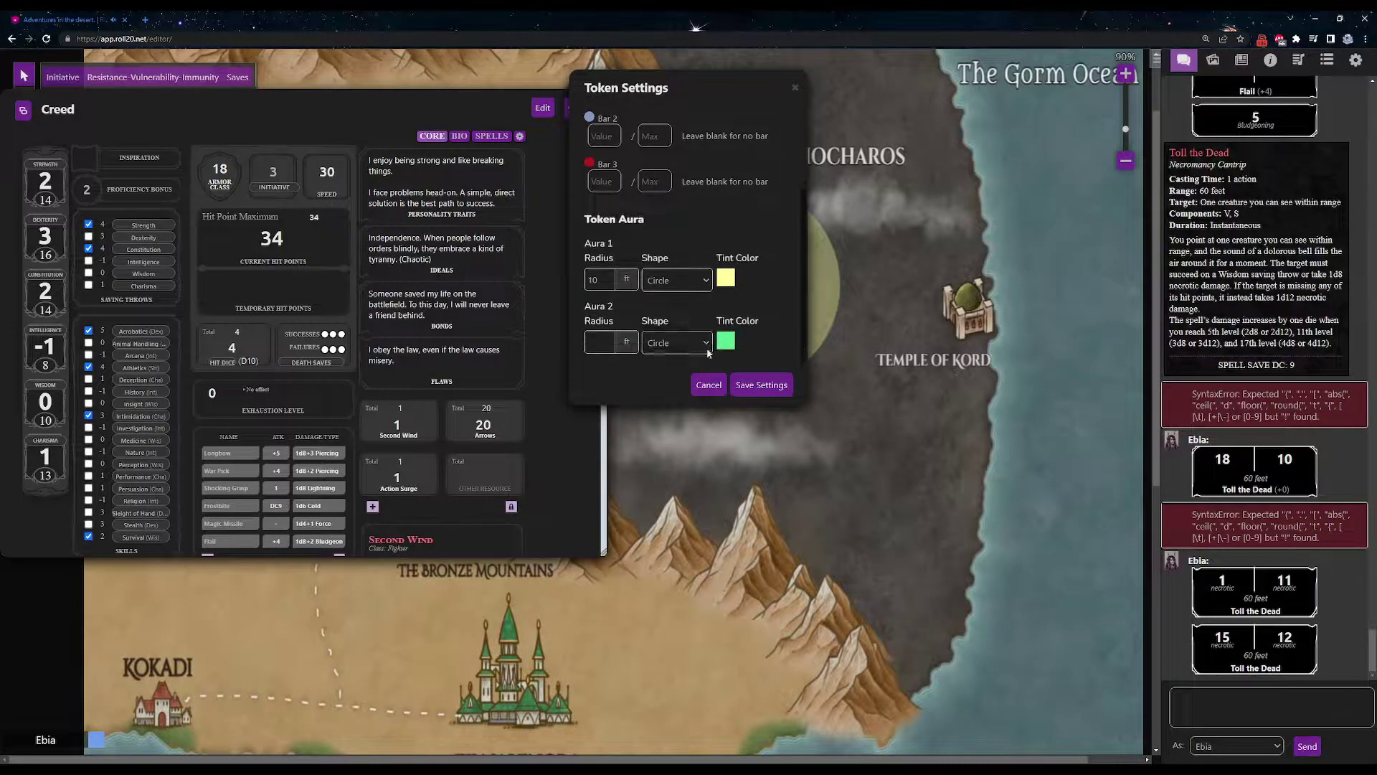
left_click_drag(608, 281, 505, 279)
key("BackSpace")
key("Tab")
left_click(738, 386)
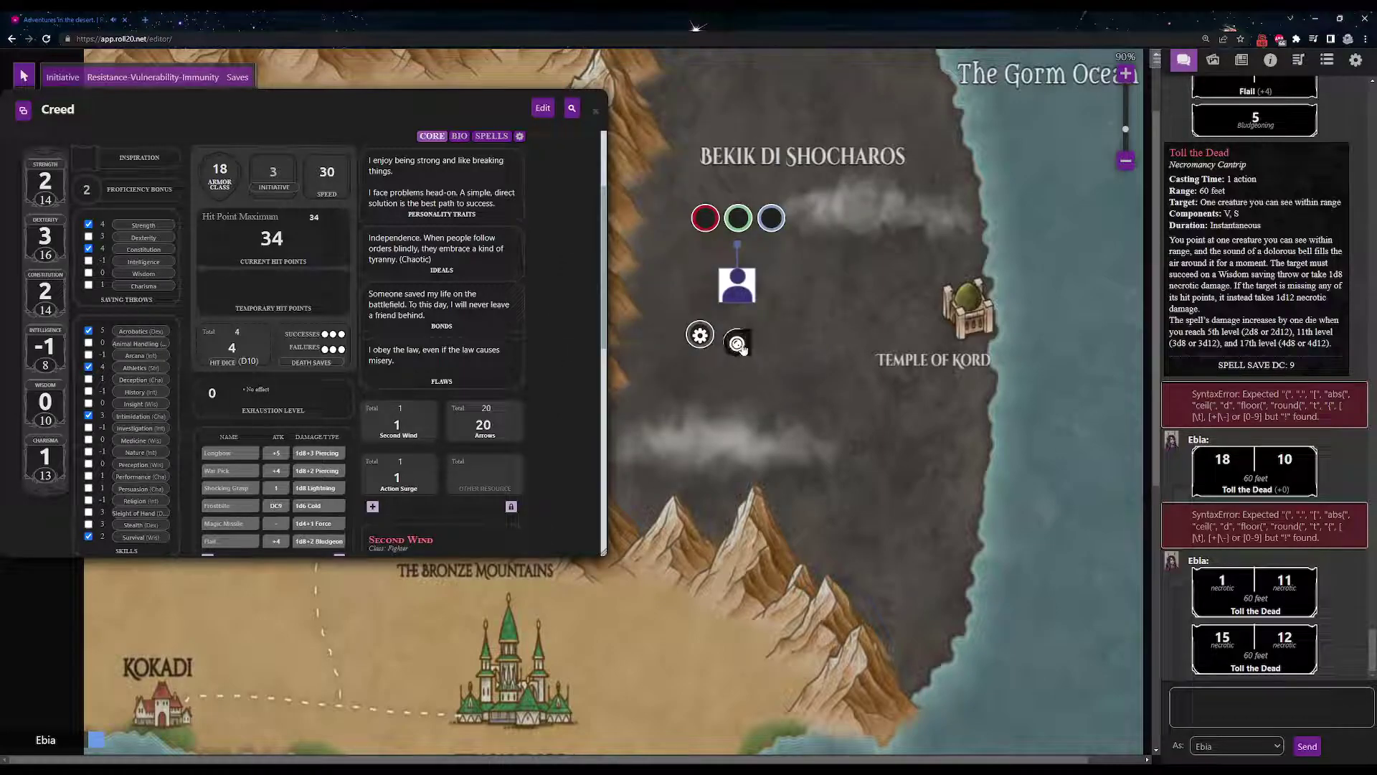
Step: Apply the first seven status markers of the top row to the token
left_click(738, 344)
left_click(762, 317)
left_click(786, 320)
left_click(809, 320)
left_click(833, 319)
left_click(856, 319)
left_click(878, 319)
left_click(901, 320)
Step: Remove the seven status markers from the token, toggle the last top-row marker on and off, and close the marker list
left_click(900, 319)
left_click(878, 320)
left_click(859, 319)
left_click(831, 320)
left_click(807, 320)
left_click(784, 320)
left_click(764, 320)
left_click(923, 317)
left_click(925, 317)
scroll(784, 369, "down", 2)
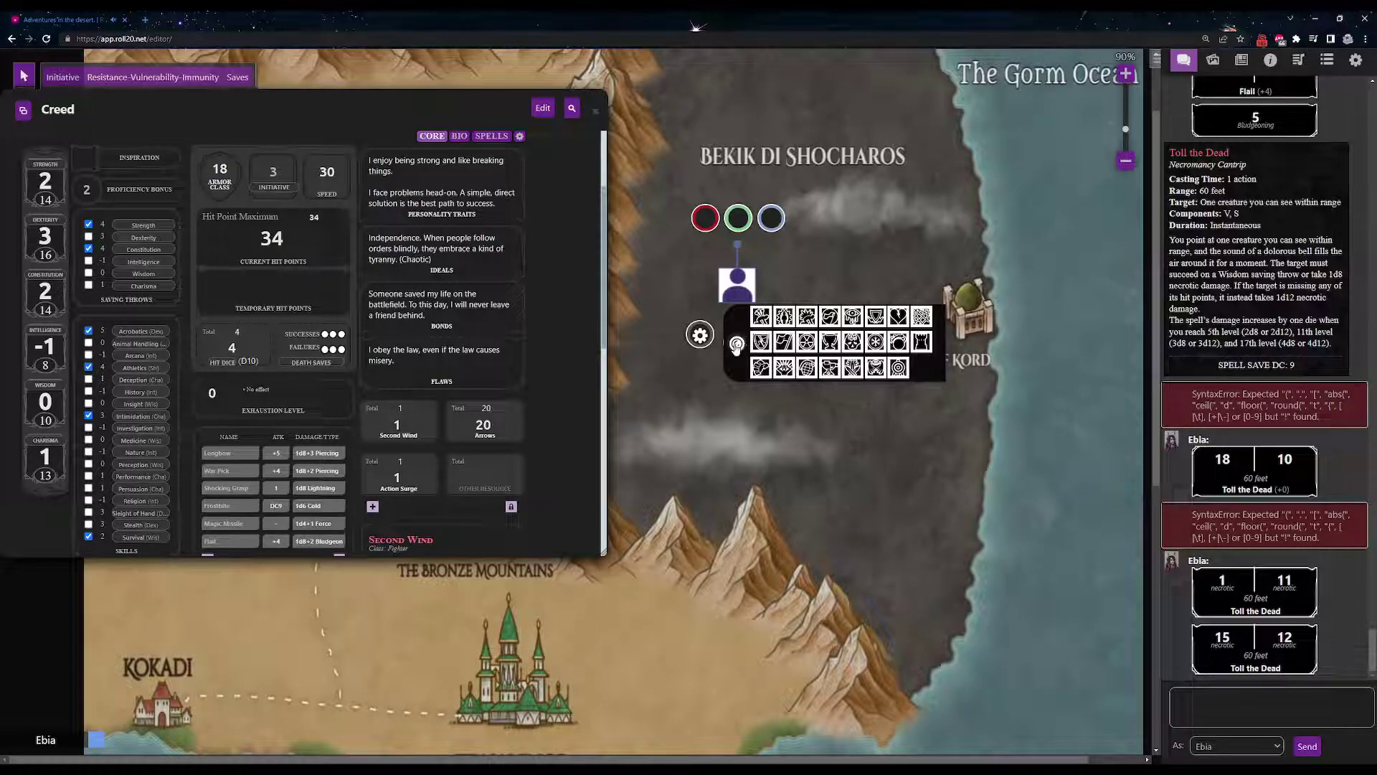
left_click(737, 345)
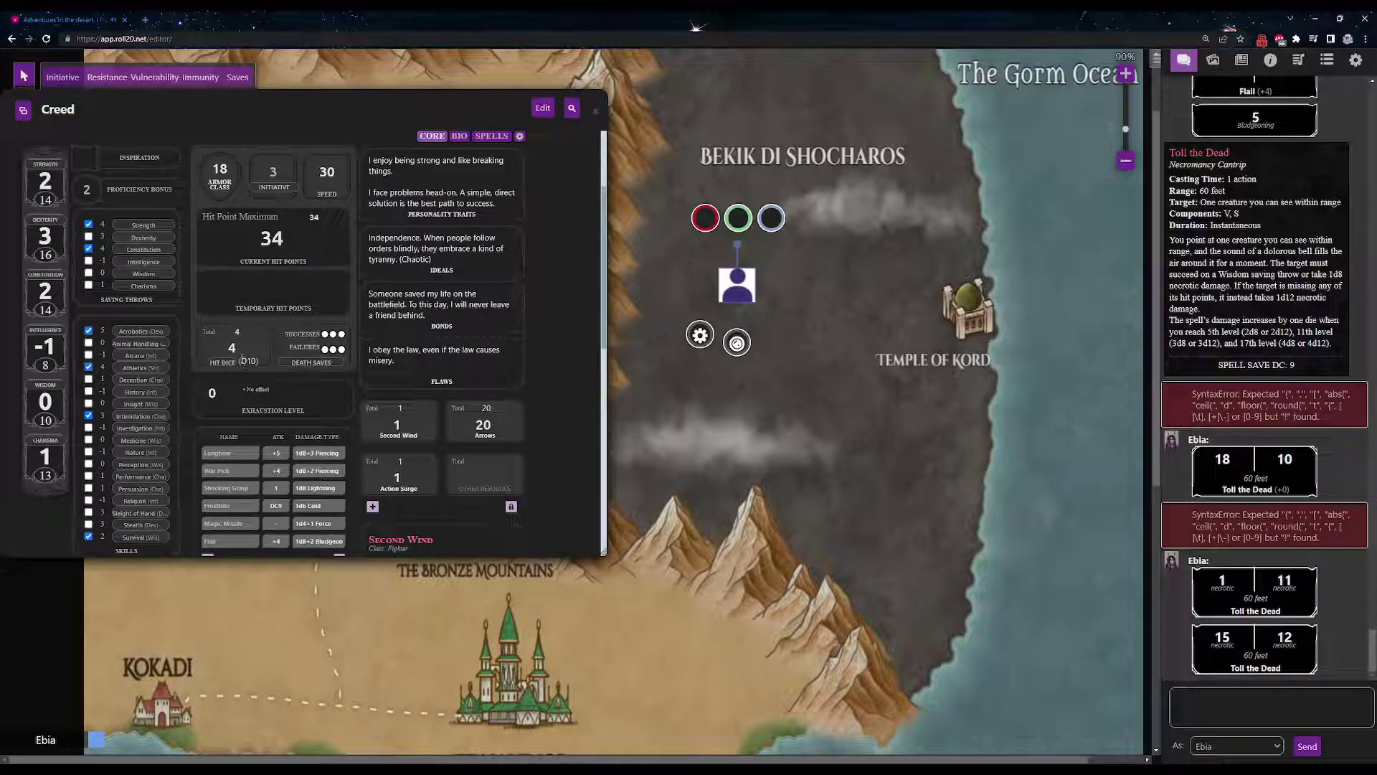
Step: Deselect the token, close Creed's character sheet and re-join the game as GM
left_click(643, 292)
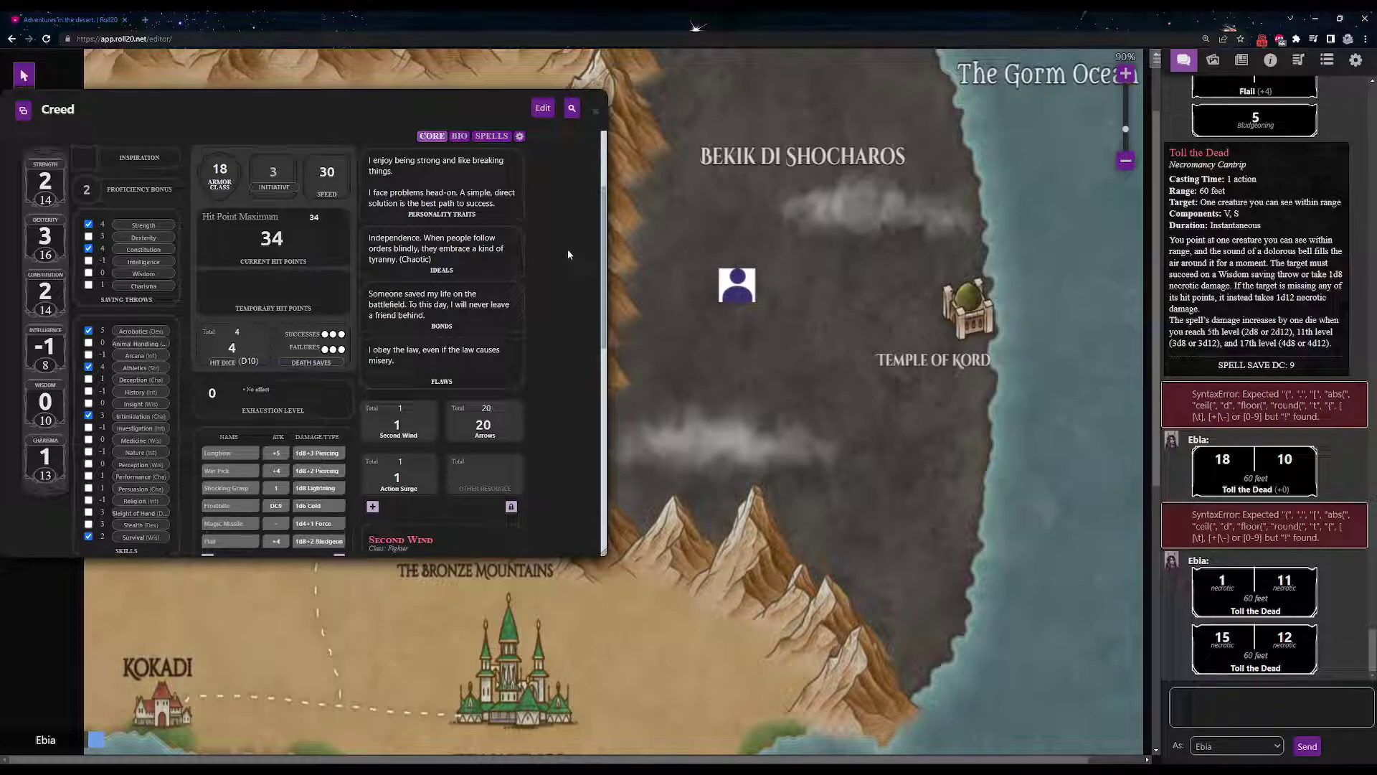
left_click(595, 112)
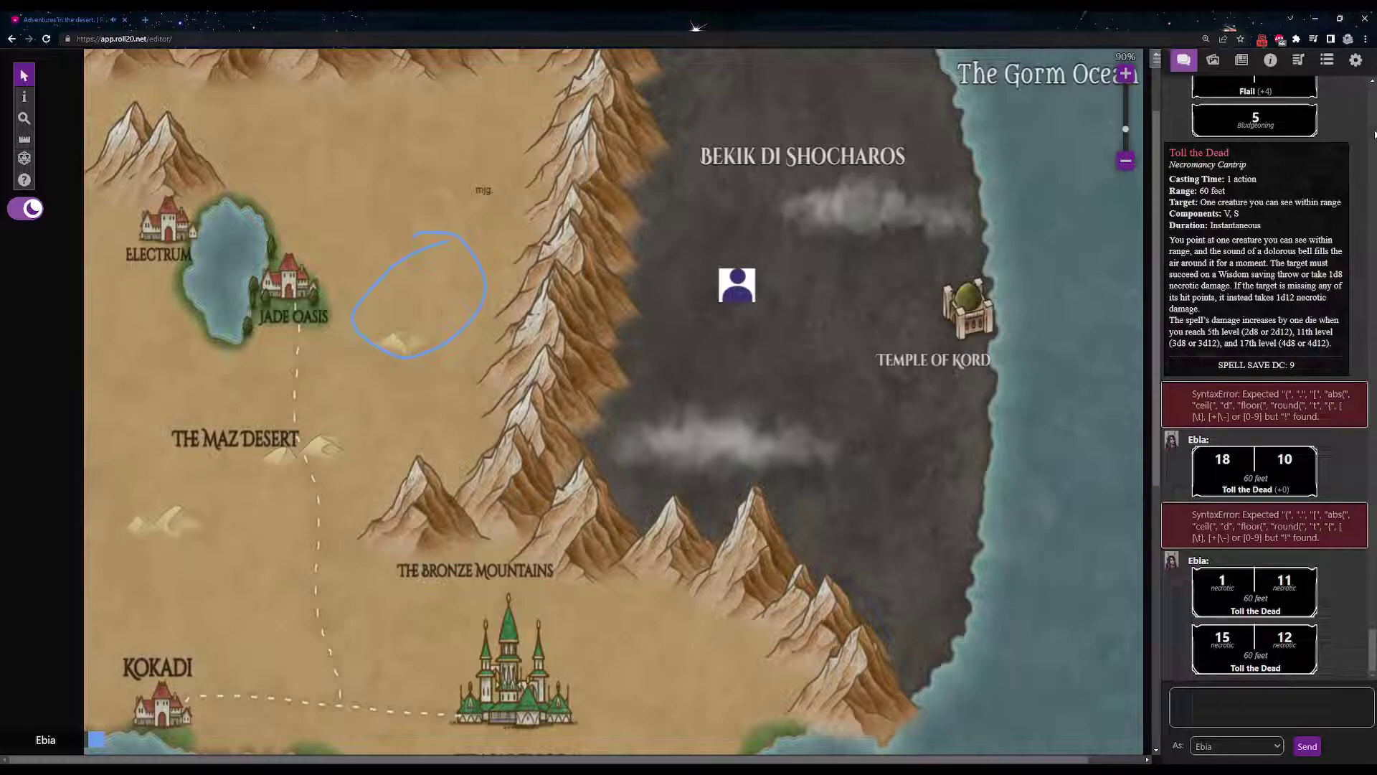
left_click(1356, 60)
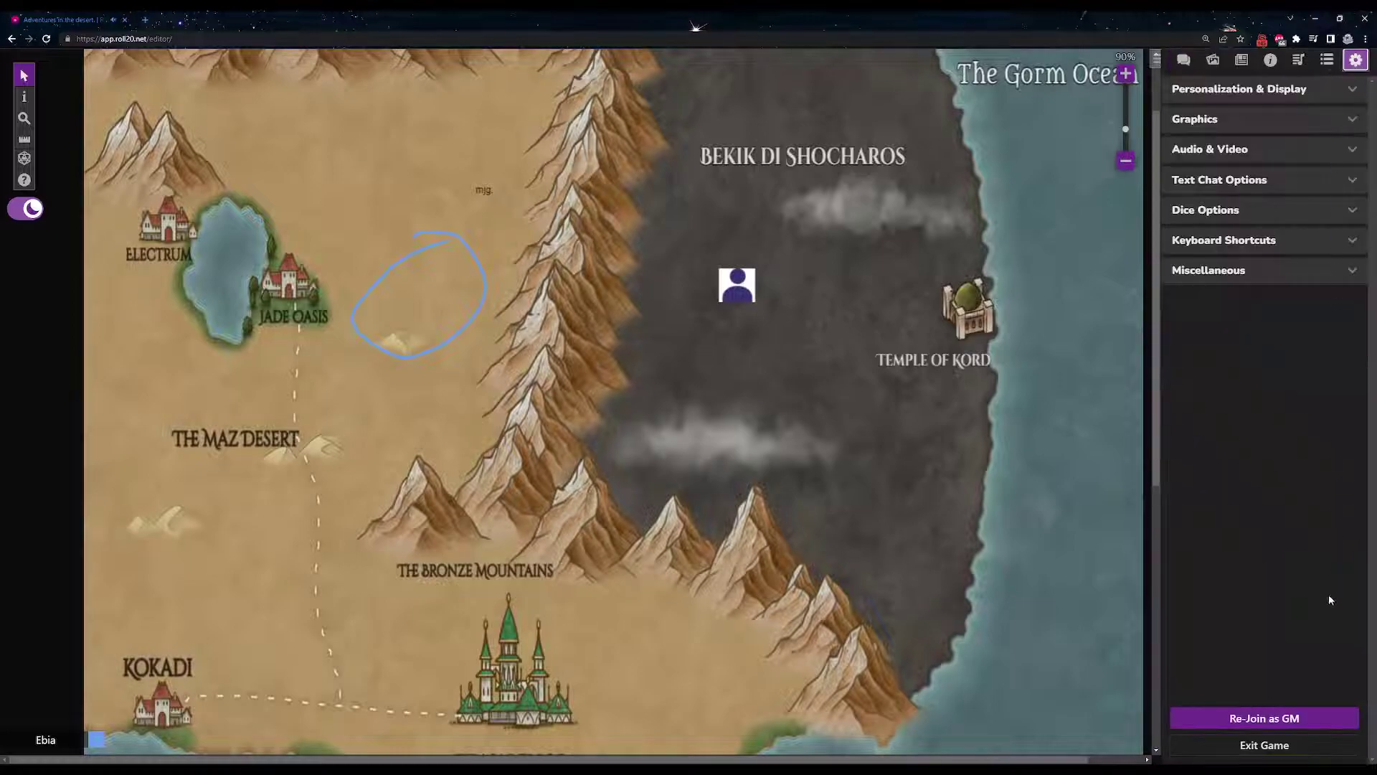
left_click(1325, 721)
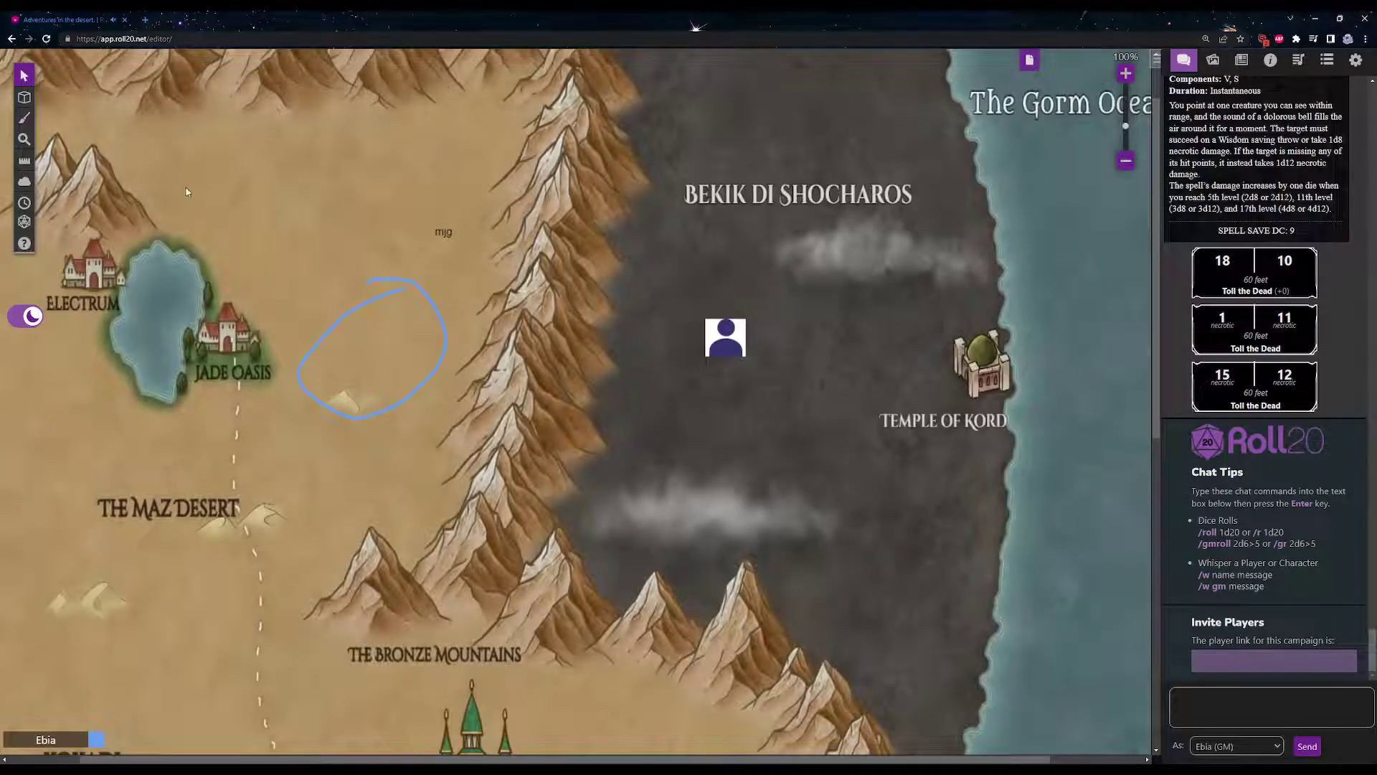
Step: Delete the blue freehand circle, the small text and the character token from the map together
left_click_drag(180, 162, 774, 479)
right_click(699, 380)
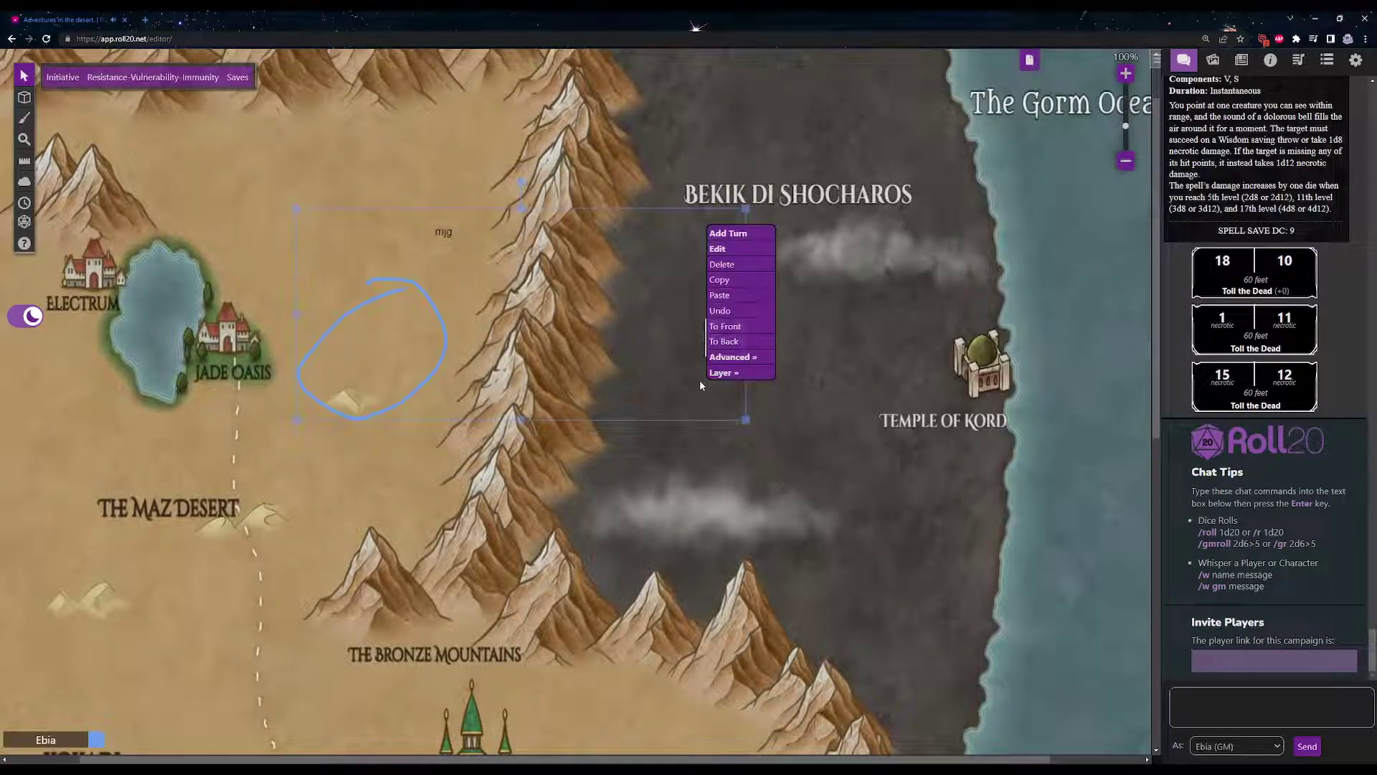
left_click(751, 265)
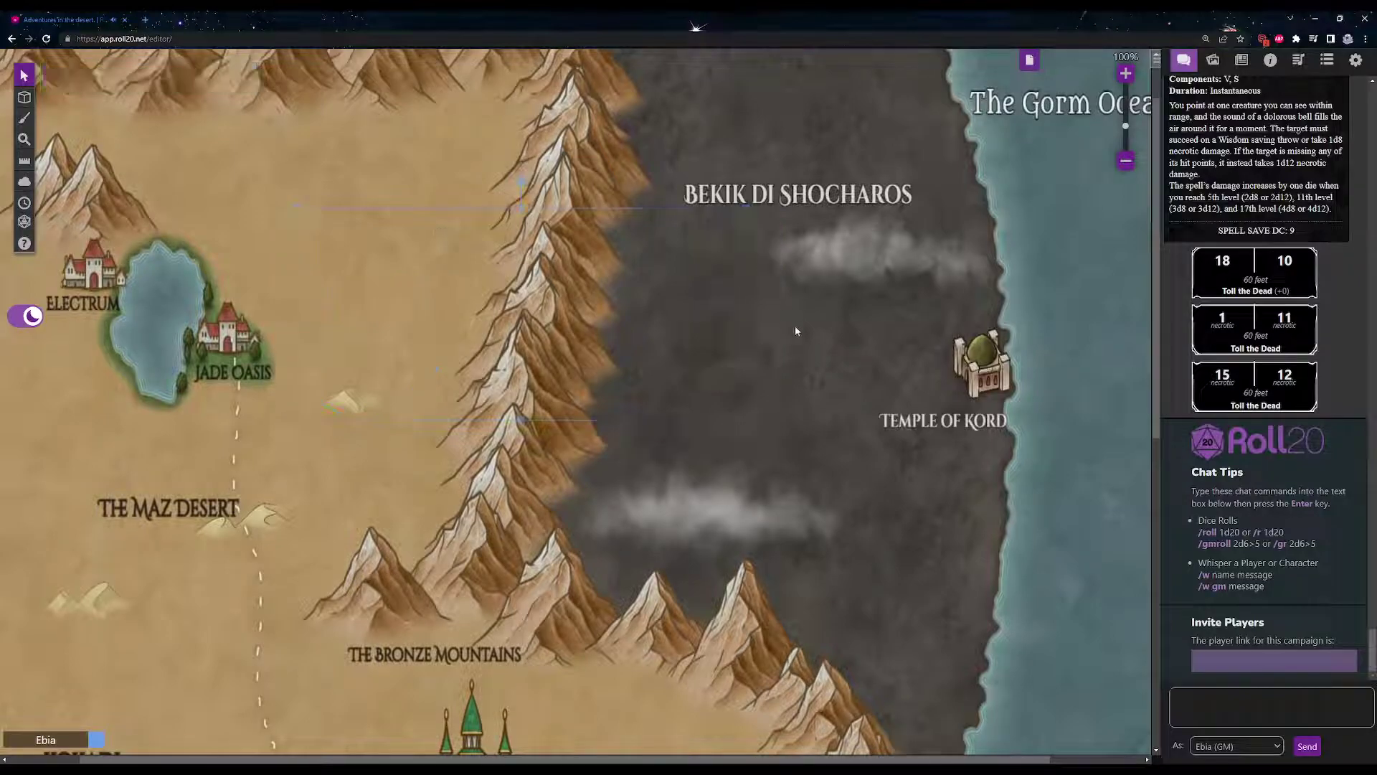
Step: Check the Jukebox's track list and return to the chat
left_click(1299, 59)
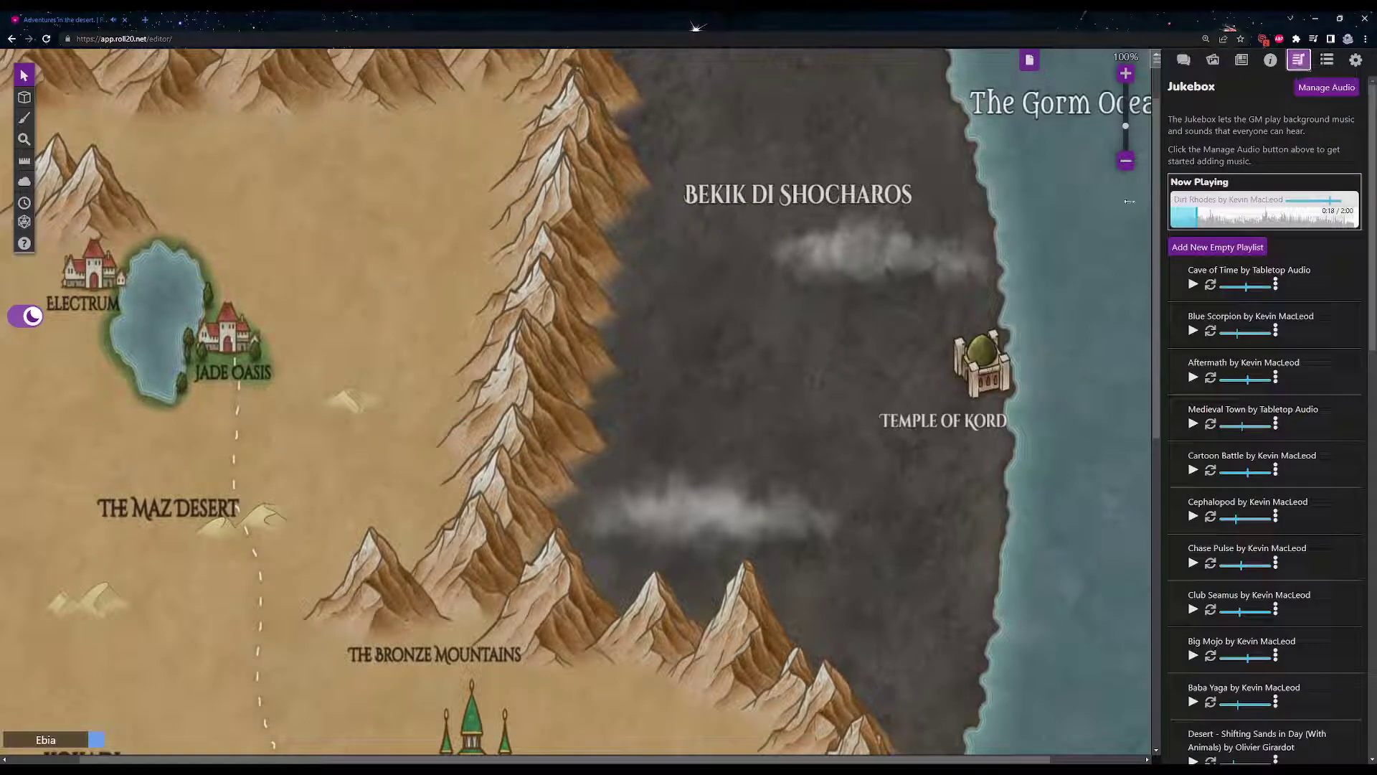
left_click(1183, 60)
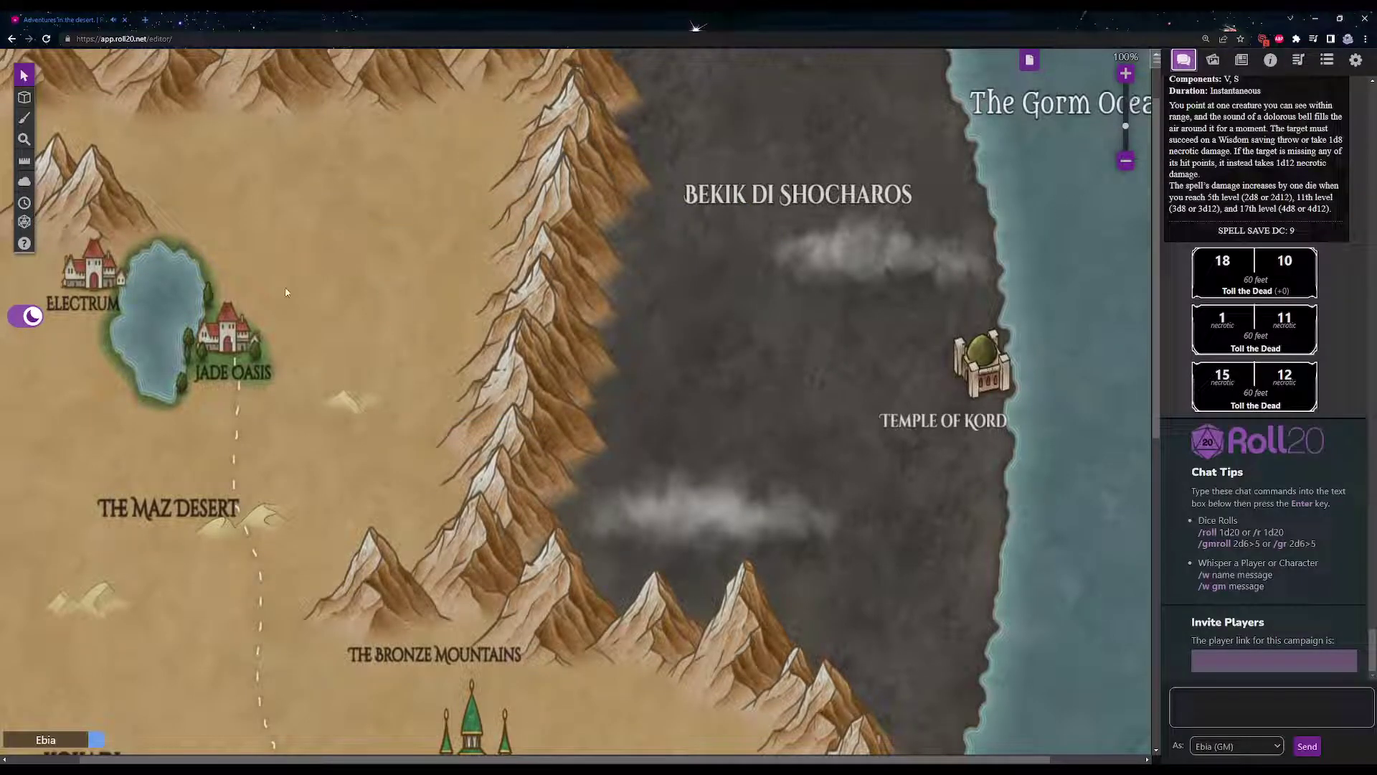